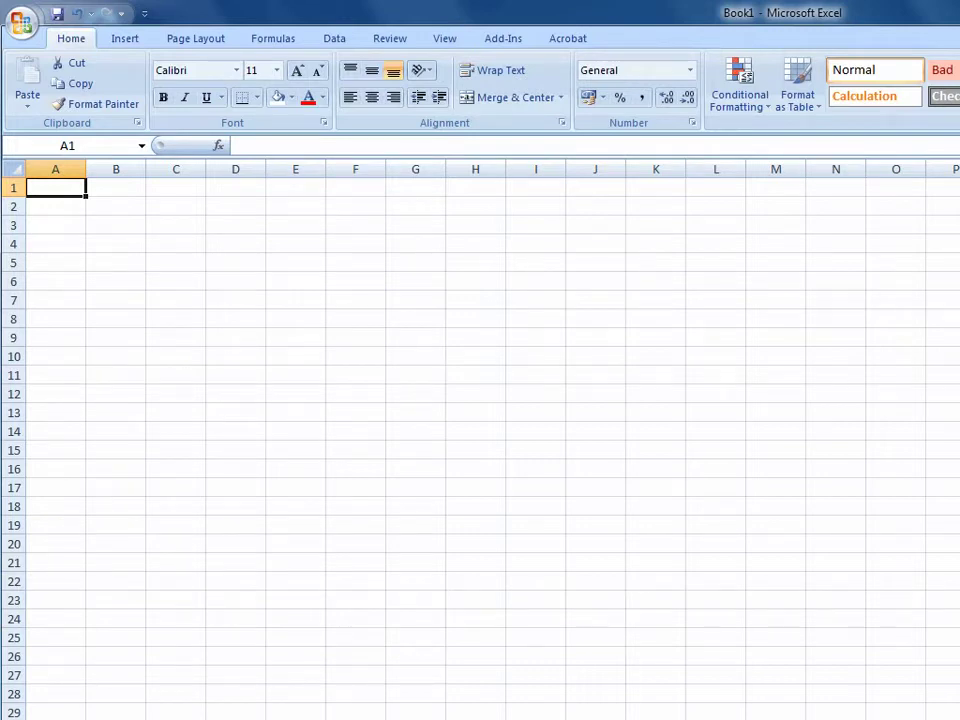
Step: Enter the title "Beregning af trekantet tværsnit" in A1 and the heading "Parametre" in A3
{"action": "type", "text": "Be"}
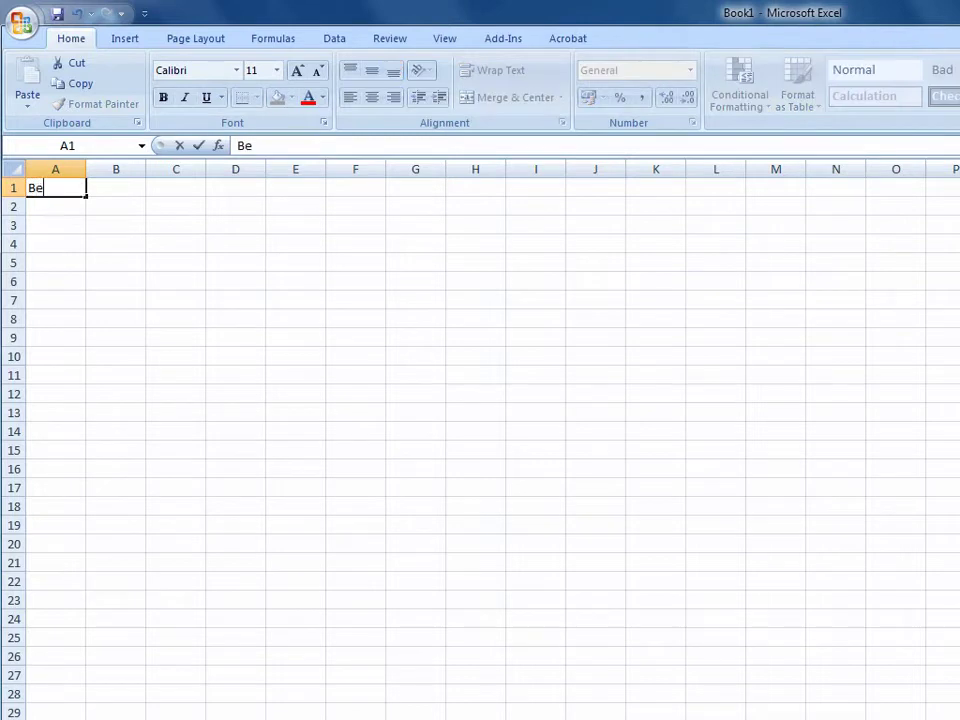
{"action": "type", "text": "regning af trekantet"}
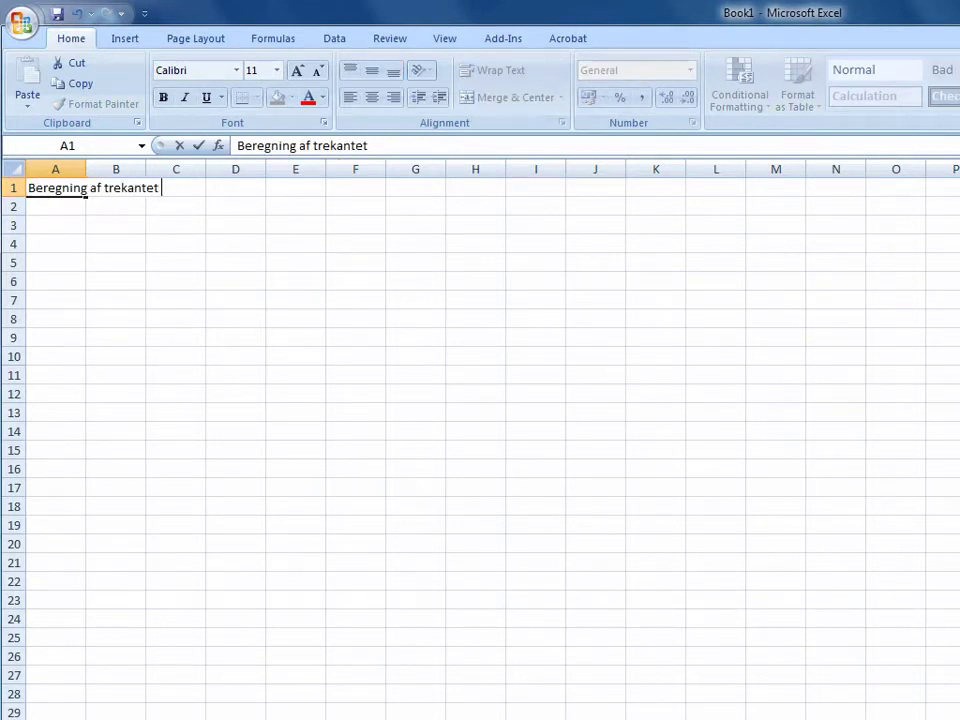
{"action": "type", "text": " tværsnit"}
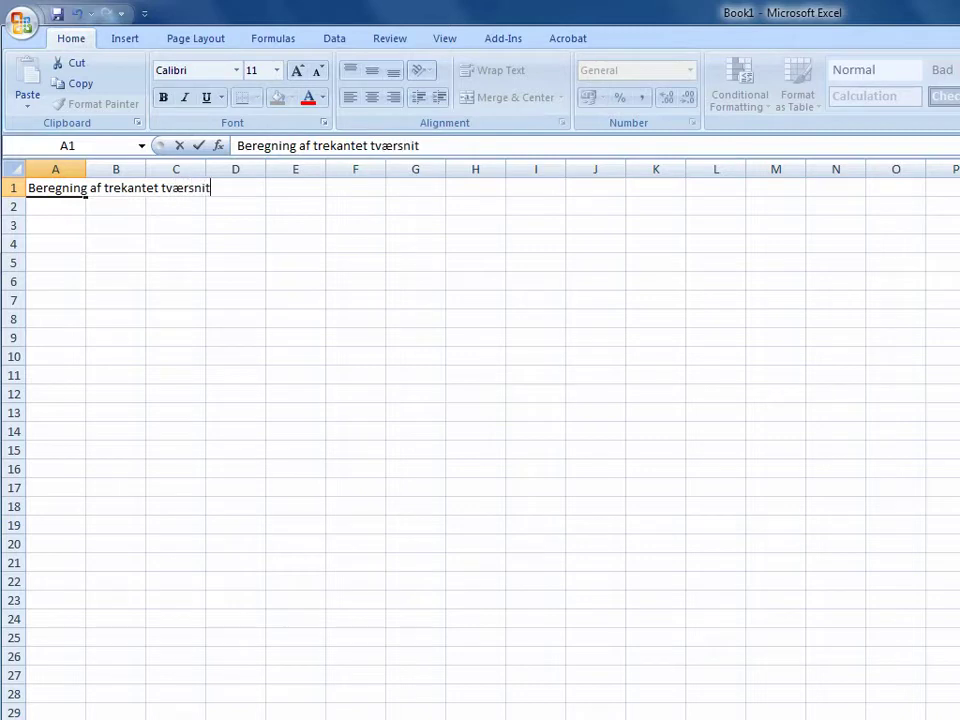
{"action": "key", "text": "Return"}
{"action": "key", "text": "Return"}
{"action": "type", "text": "Para"}
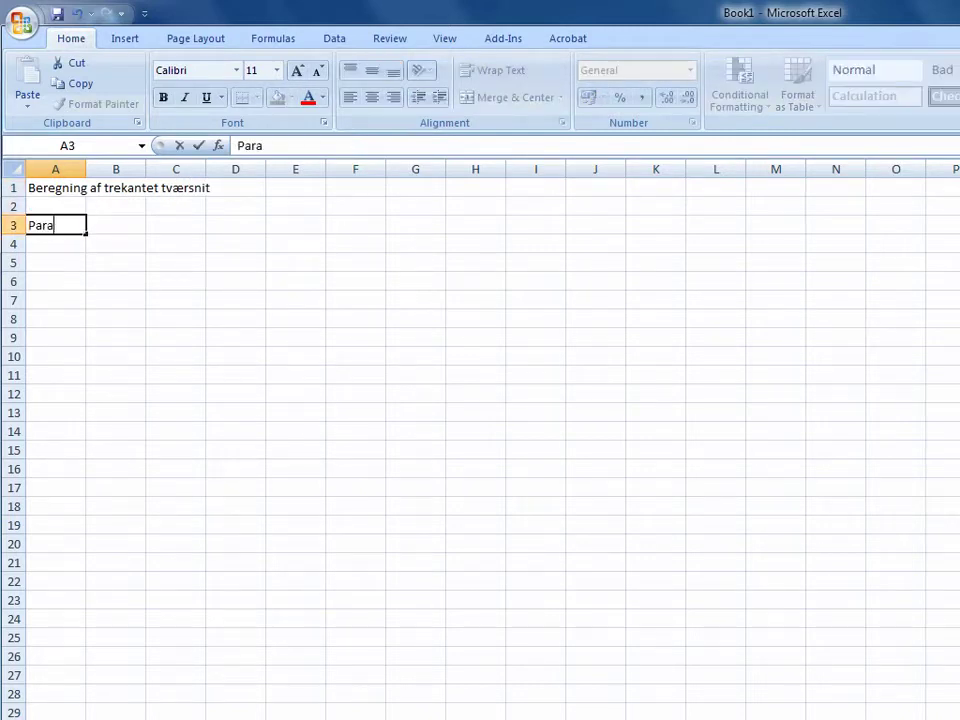
{"action": "type", "text": "metre"}
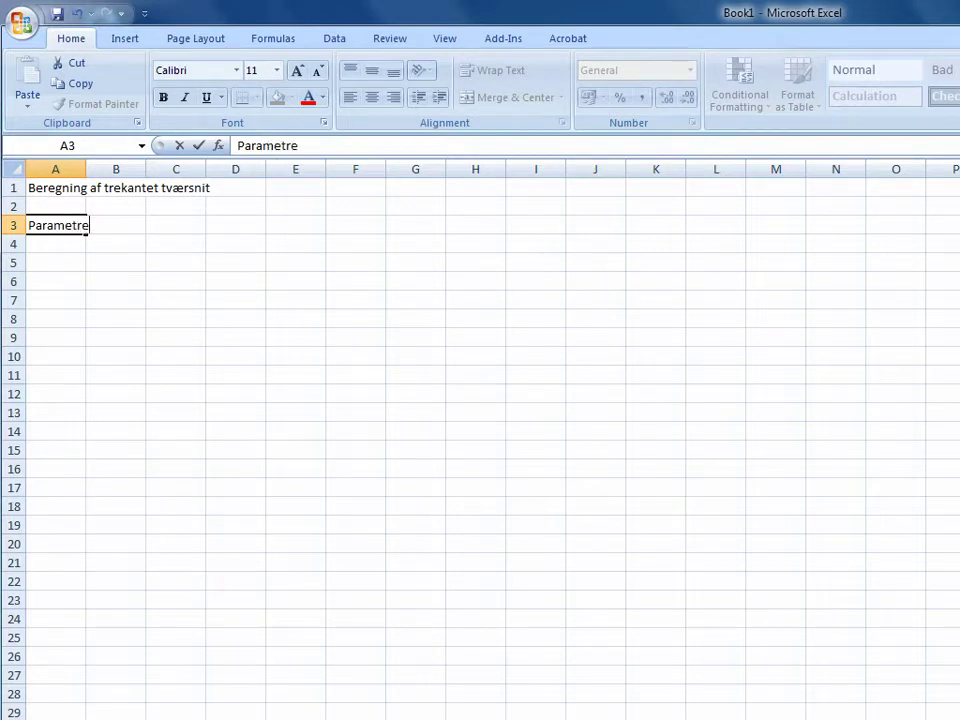
{"action": "key", "text": "Return"}
Step: Enter the parameter fck in row 4 with the value 35 in B4 and the unit Mpa in C4
{"action": "type", "text": "fck"}
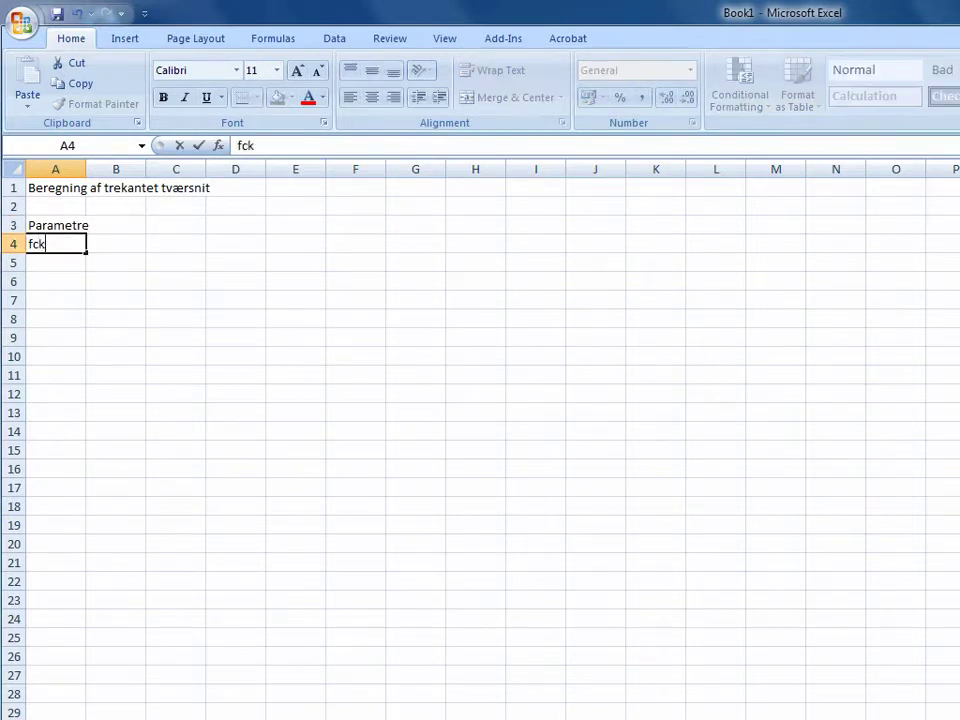
{"action": "key", "text": "Tab"}
{"action": "type", "text": "35"}
{"action": "key", "text": "Tab"}
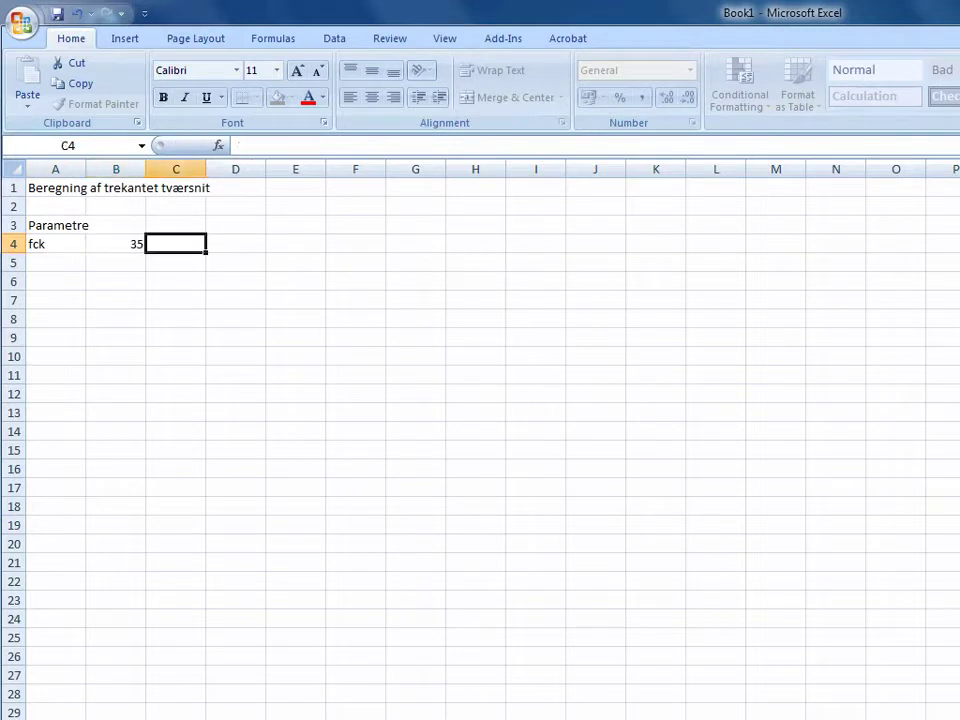
{"action": "type", "text": "MPa"}
{"action": "key", "text": "Tab"}
Step: Add fcd in D4, calculated in E4 with the formula =B4/1,45, and give it the unit Mpa in F4
{"action": "type", "text": "fcd"}
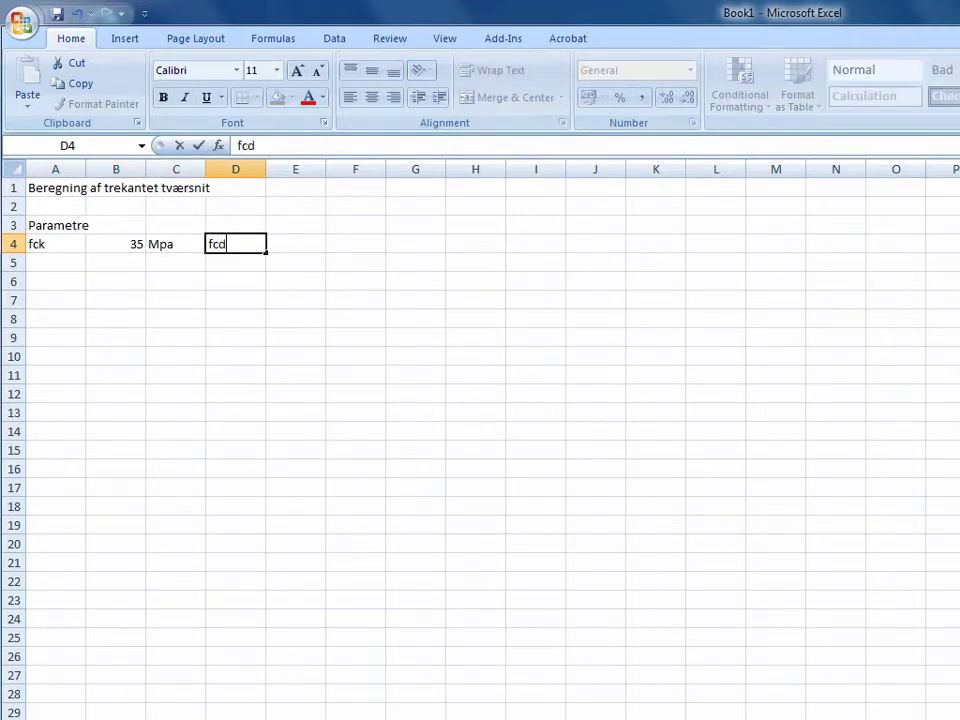
{"action": "key", "text": "Tab"}
{"action": "type", "text": "="}
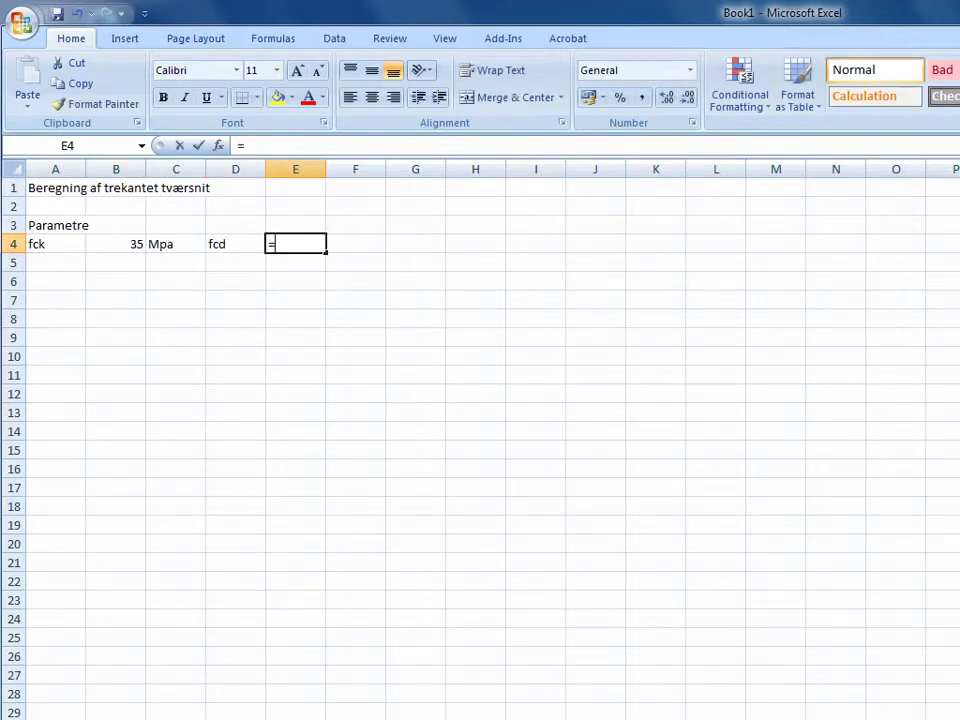
{"action": "key", "text": "Left"}
{"action": "key", "text": "Left"}
{"action": "key", "text": "Left"}
{"action": "type", "text": "/"}
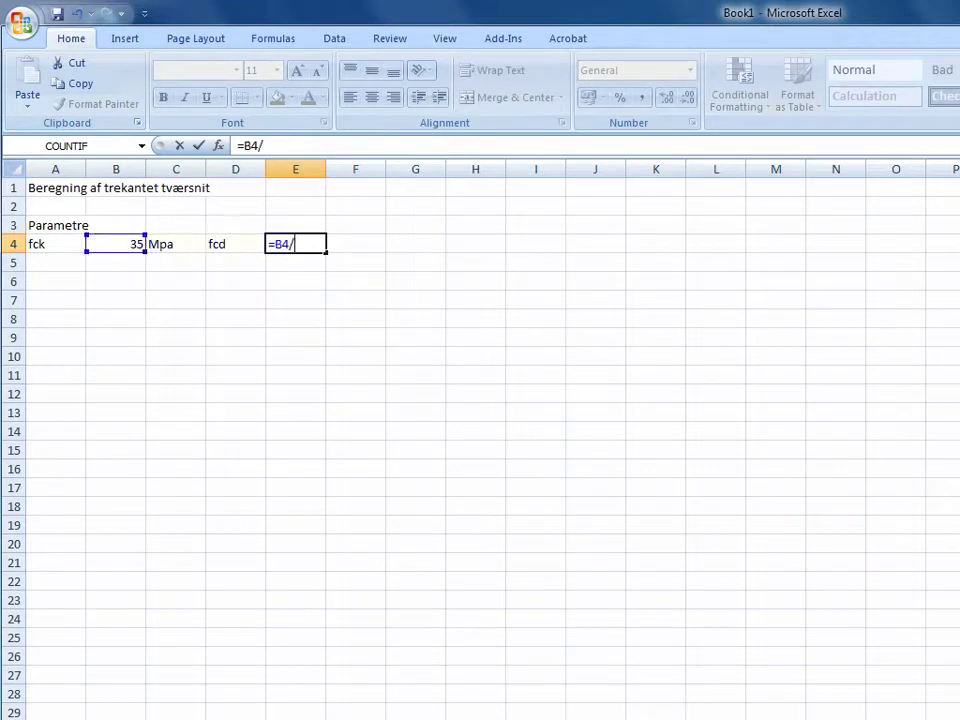
{"action": "type", "text": "1,45"}
{"action": "key", "text": "Tab"}
{"action": "type", "text": "MPa"}
{"action": "key", "text": "Return"}
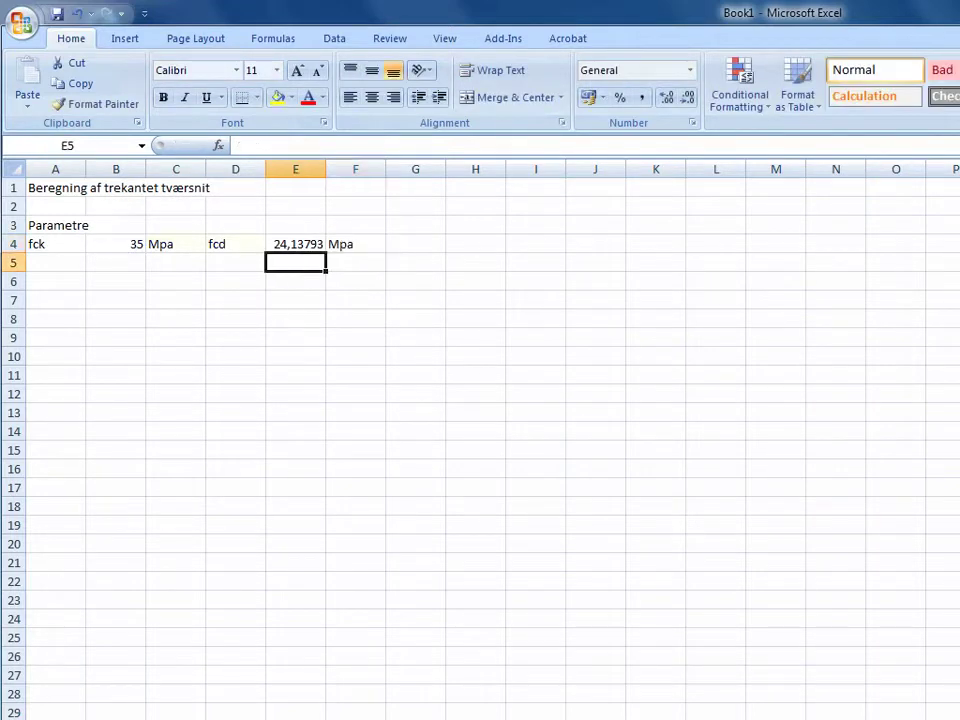
Step: Enter the parameter fyk in A5 with the value 500 and the unit MPa beside it
{"action": "key", "text": "Left"}
{"action": "key", "text": "Left"}
{"action": "key", "text": "Left"}
{"action": "key", "text": "Left"}
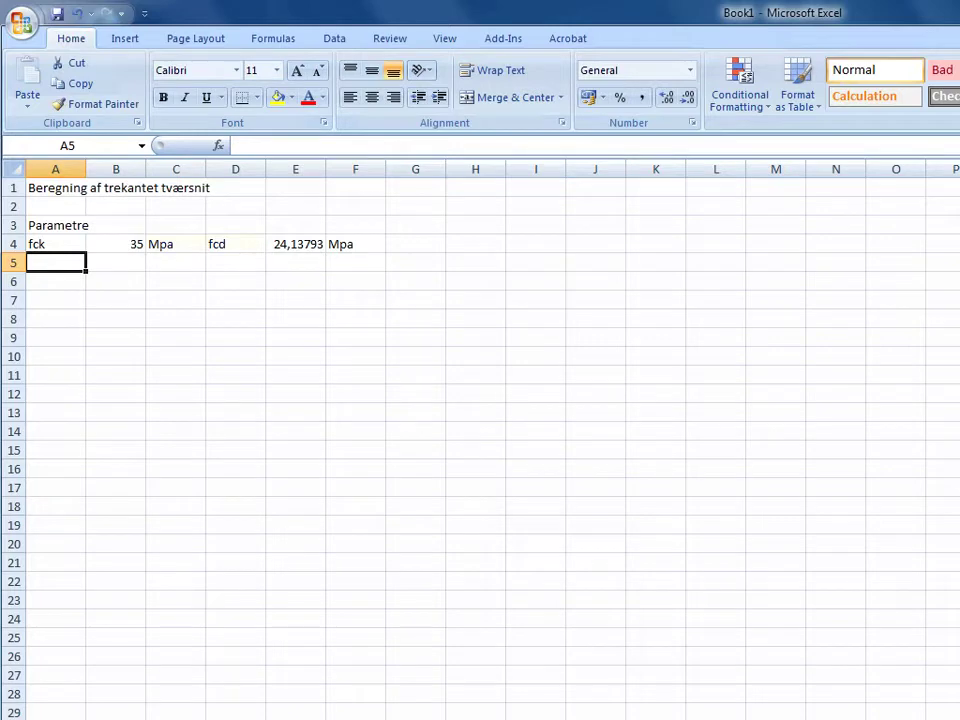
{"action": "type", "text": "fyk"}
{"action": "key", "text": "Tab"}
{"action": "type", "text": "5"}
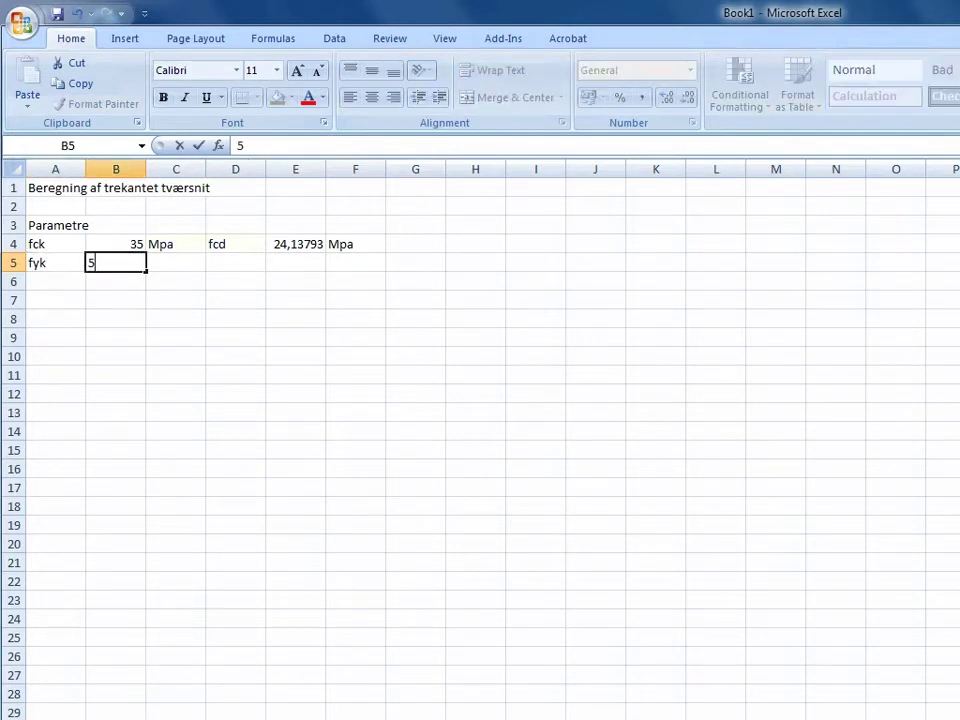
{"action": "type", "text": "00"}
{"action": "key", "text": "Tab"}
{"action": "type", "text": "MPa"}
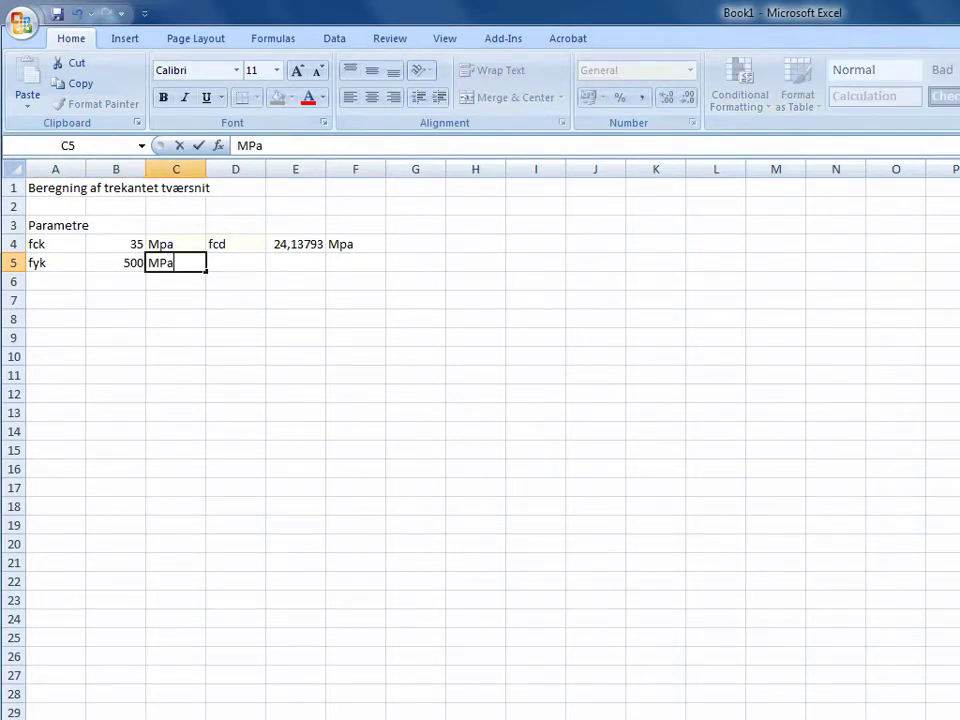
Step: Add fyd in D5, calculated in E5 with the formula =B5/1,2, and give it the unit Mpa in F5
{"action": "key", "text": "Tab"}
{"action": "type", "text": "fcd"}
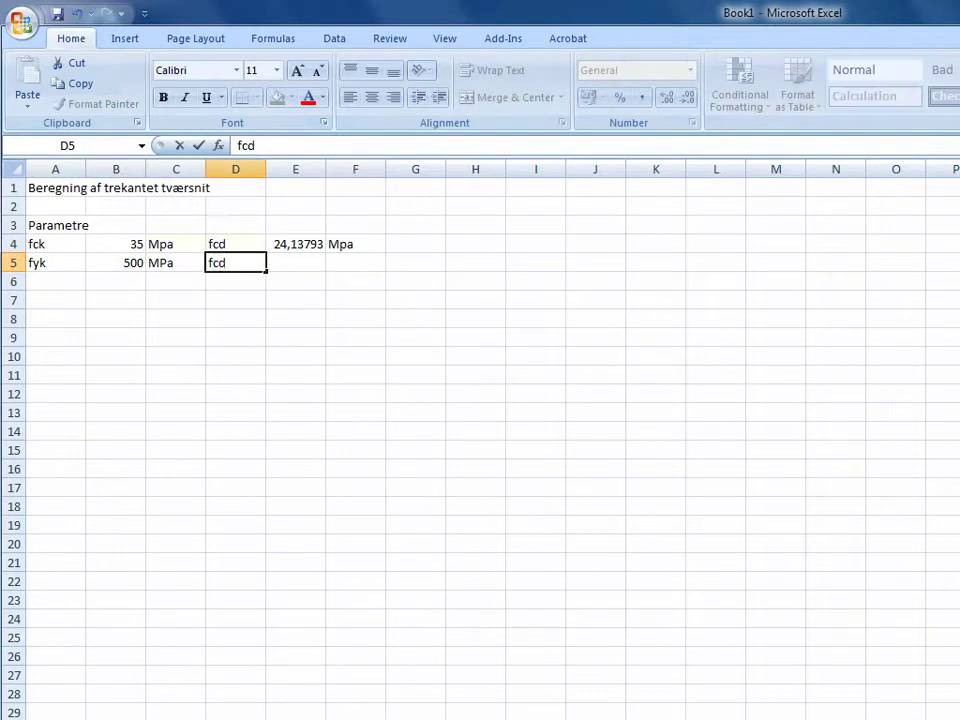
{"action": "key", "text": "BackSpace"}
{"action": "key", "text": "BackSpace"}
{"action": "type", "text": "yd"}
{"action": "key", "text": "Tab"}
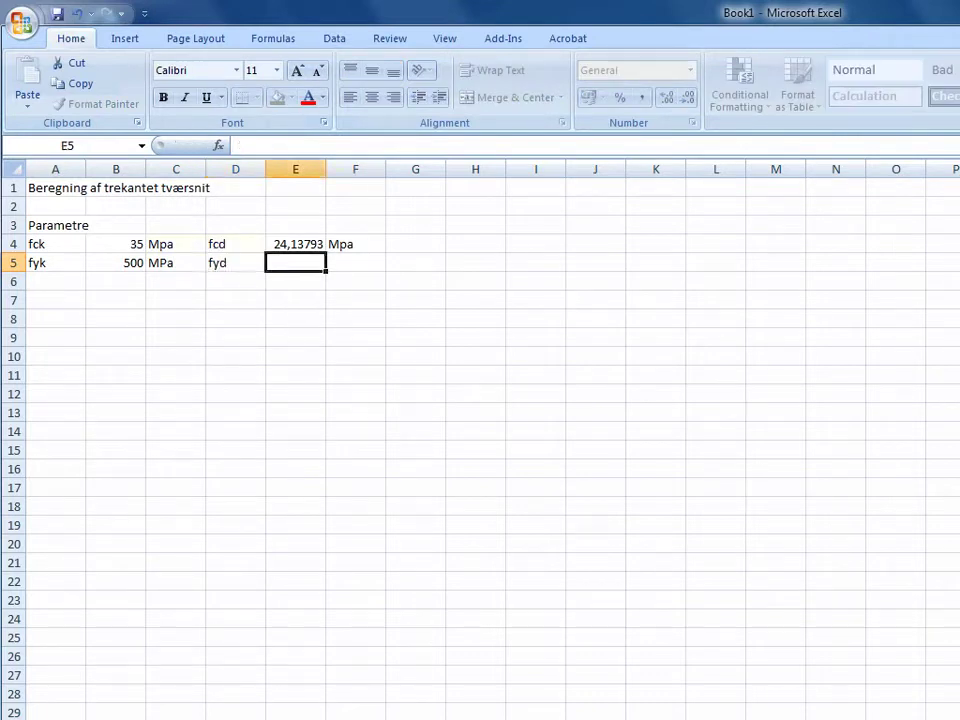
{"action": "type", "text": "="}
{"action": "key", "text": "Left"}
{"action": "key", "text": "Left"}
{"action": "key", "text": "Left"}
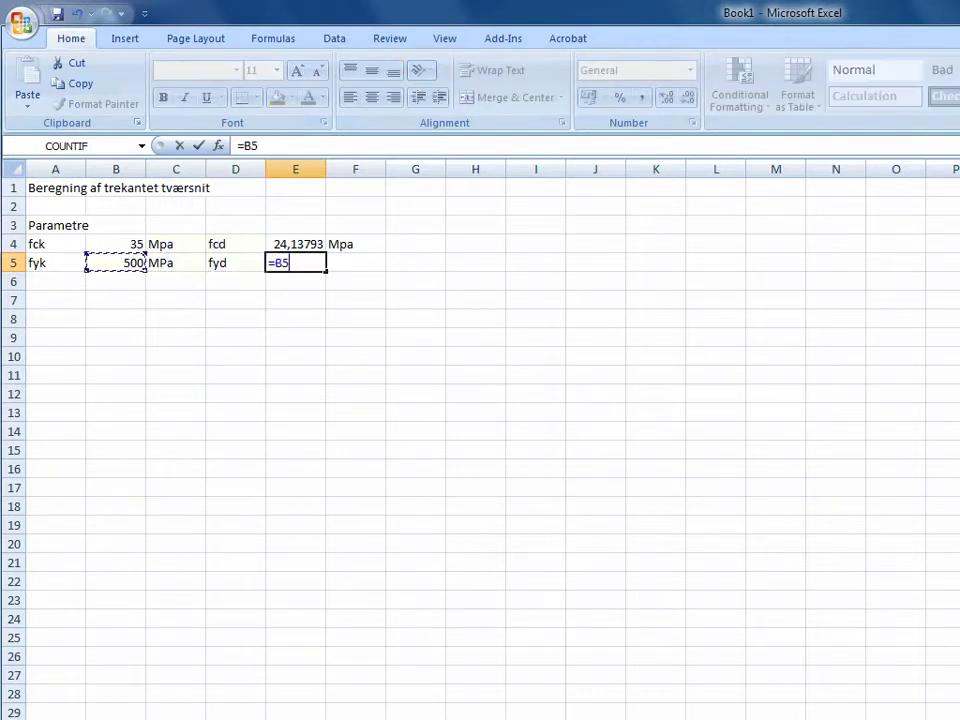
{"action": "type", "text": "/1,2"}
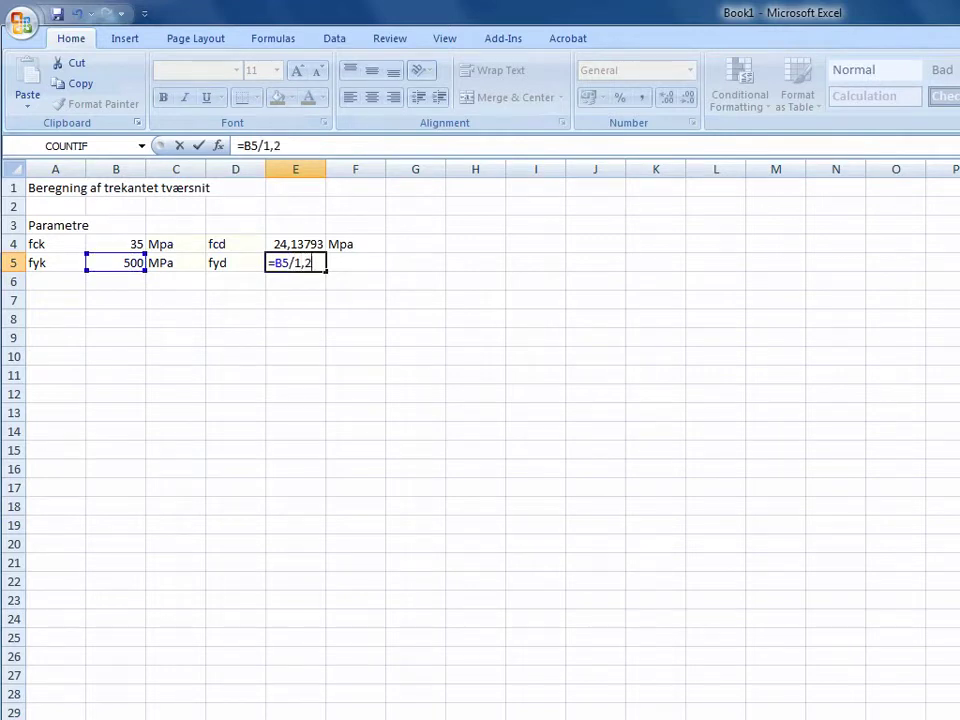
{"action": "key", "text": "Tab"}
{"action": "type", "text": "Mpa"}
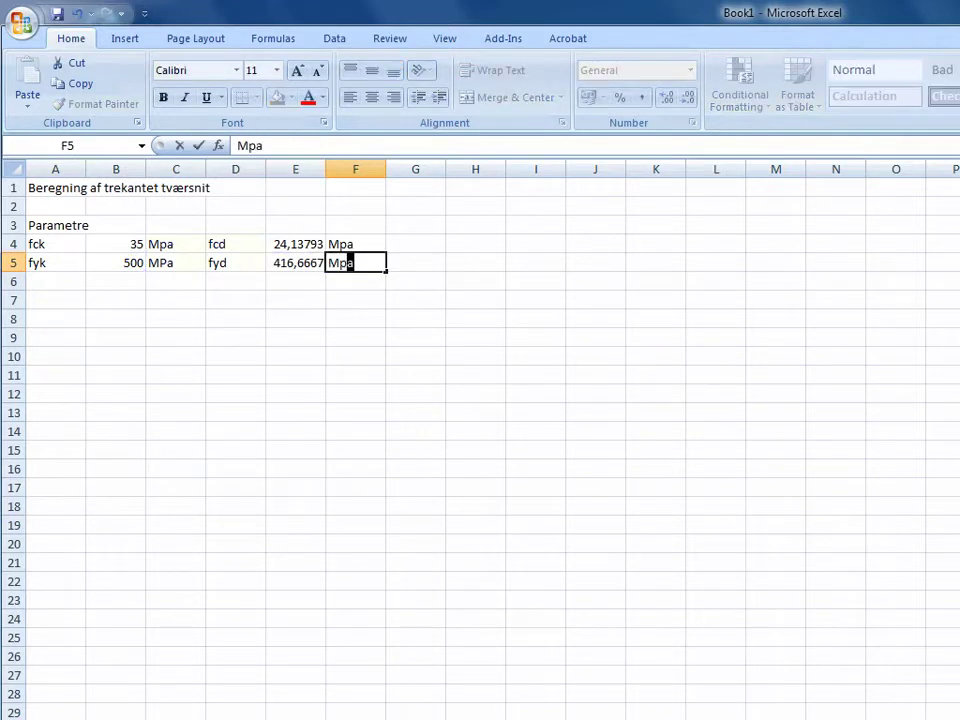
{"action": "key", "text": "Return"}
Step: Enter the parameter eps,cu3 in A6 with the value 3,5e-3 in B6
{"action": "key", "text": "Left"}
{"action": "key", "text": "Left"}
{"action": "key", "text": "Left"}
{"action": "key", "text": "Left"}
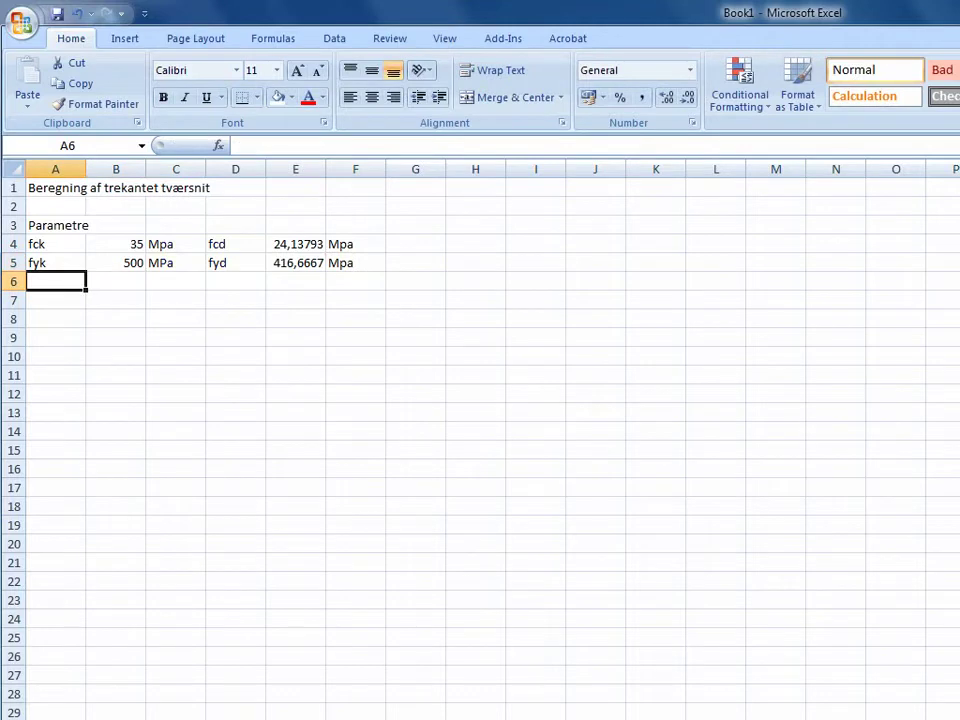
{"action": "type", "text": "eps,cur"}
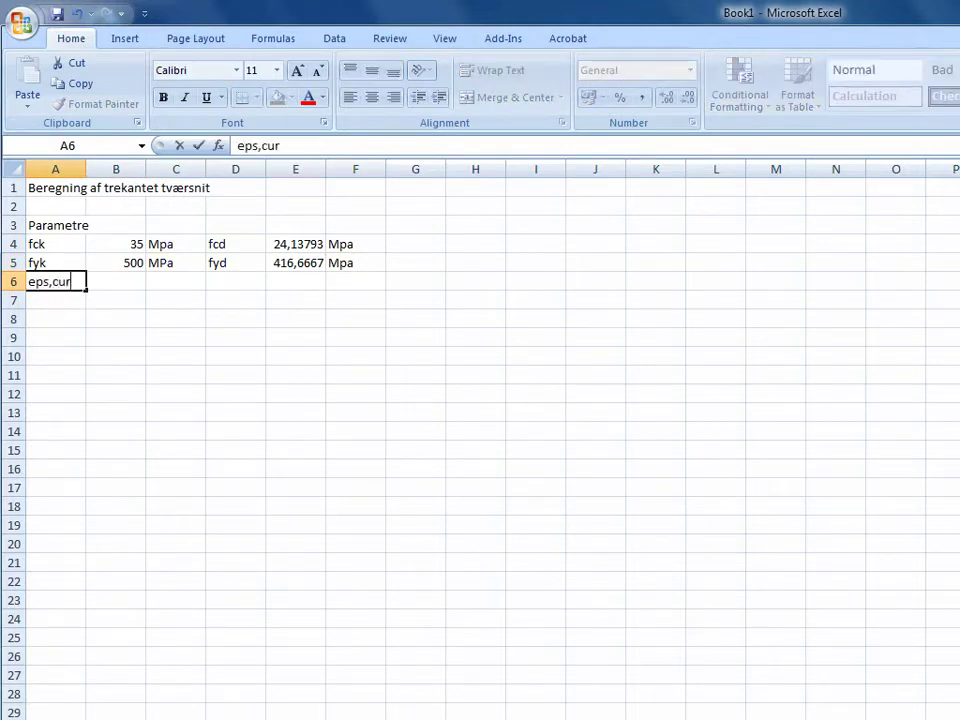
{"action": "key", "text": "BackSpace"}
{"action": "type", "text": "3"}
{"action": "key", "text": "Tab"}
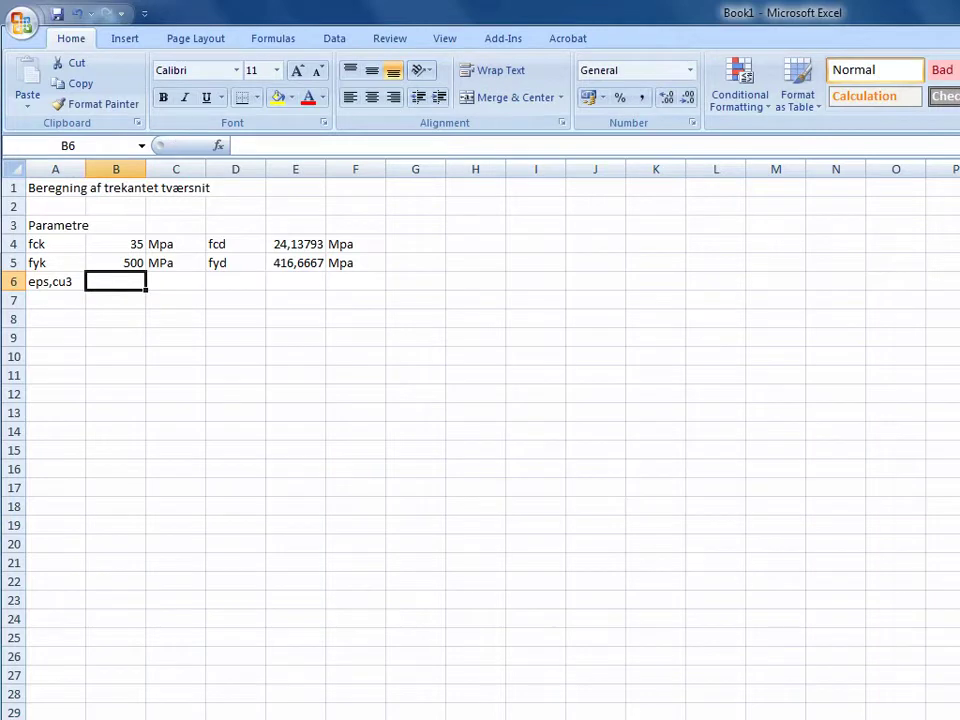
{"action": "type", "text": "3,5"}
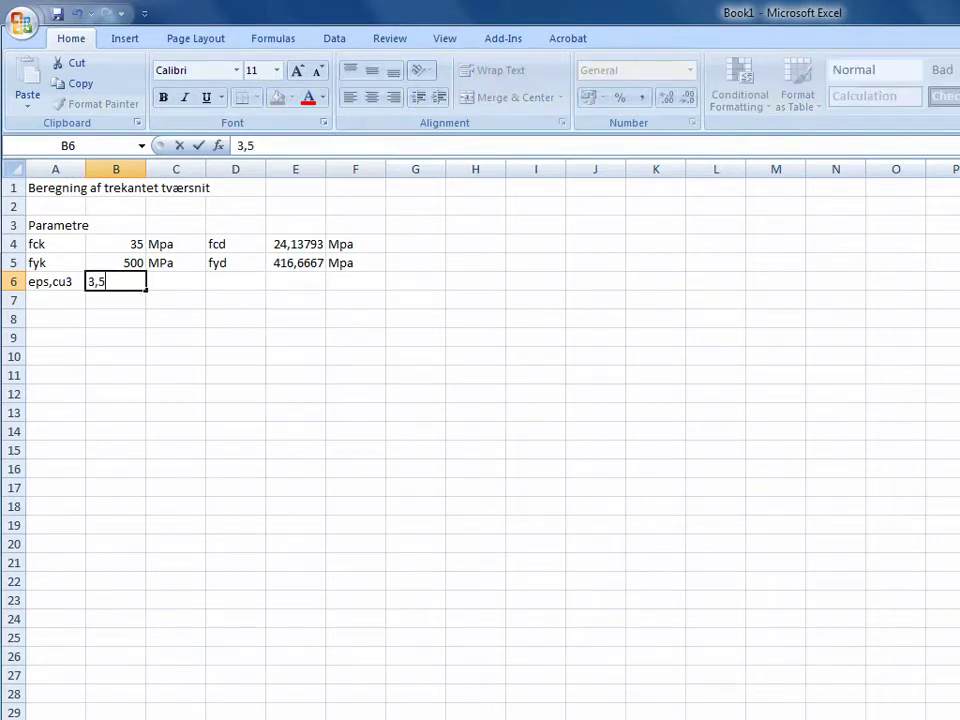
{"action": "type", "text": "e-3"}
{"action": "key", "text": "Return"}
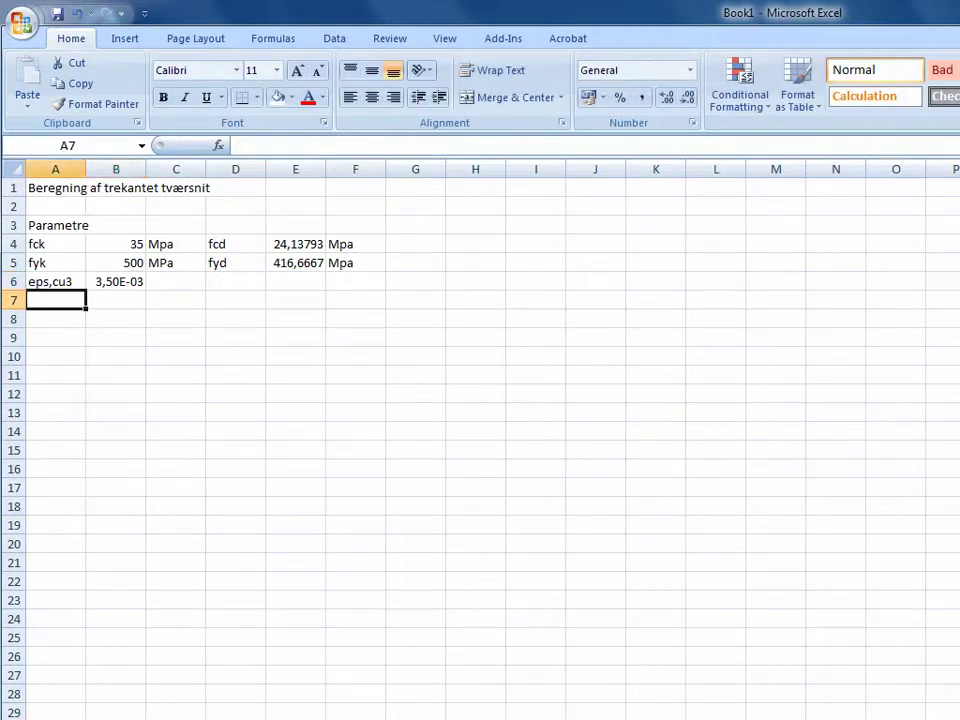
Step: Enter the parameter Es in A7 with the value 2e5 and the unit MPa beside it
{"action": "type", "text": "Es"}
{"action": "key", "text": "Tab"}
{"action": "type", "text": "2e"}
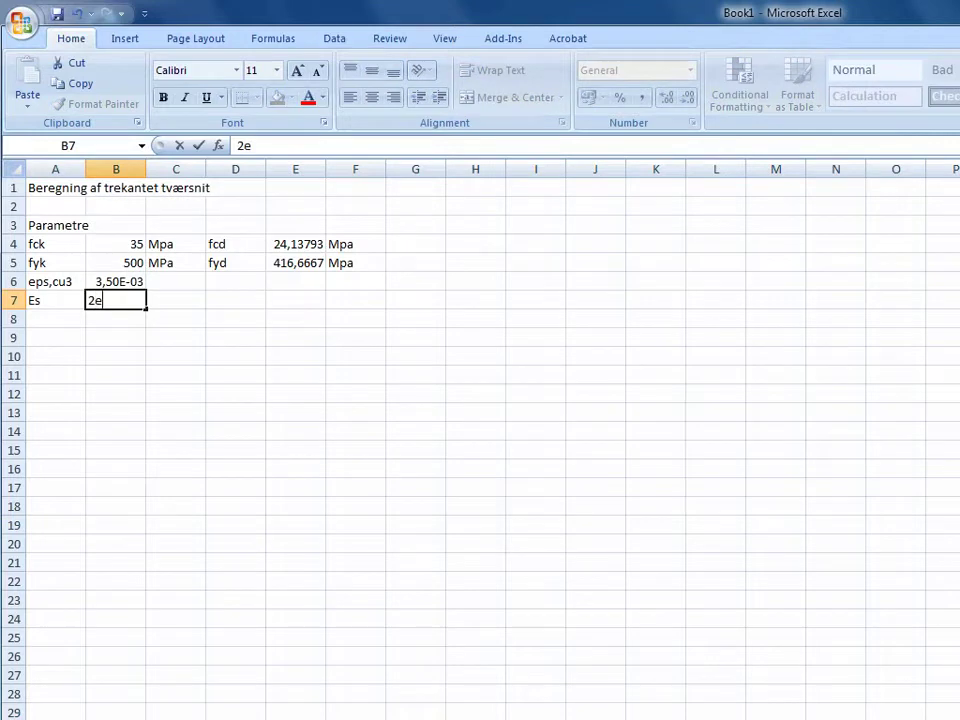
{"action": "type", "text": "5"}
{"action": "key", "text": "Tab"}
{"action": "type", "text": "MP"}
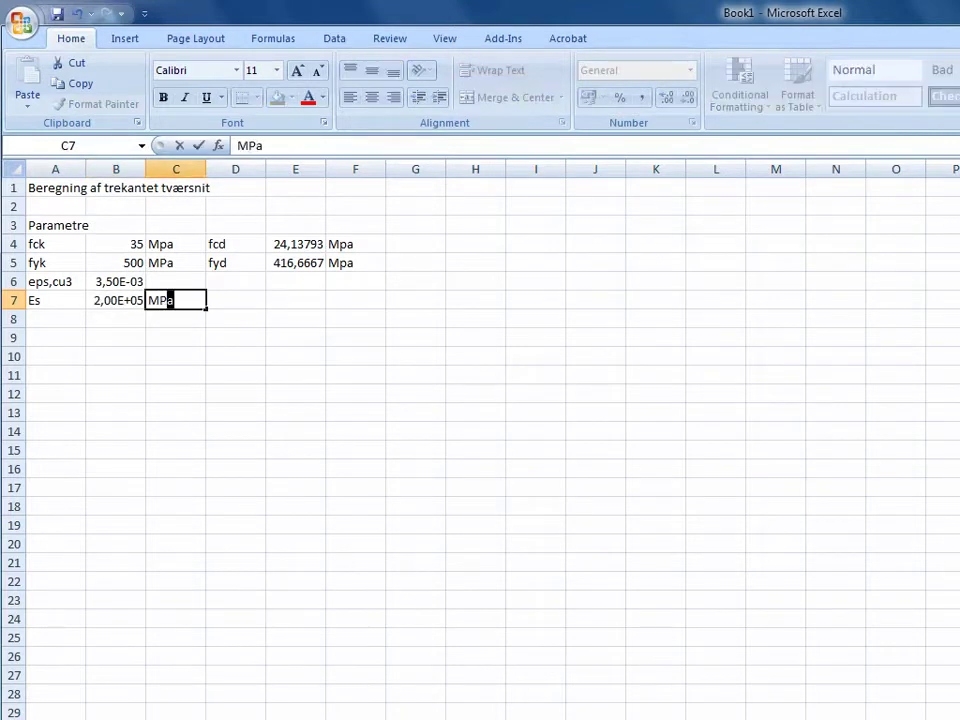
{"action": "type", "text": "a"}
{"action": "key", "text": "Down"}
Step: Enter the section heading "Tværsnit" in A9, leaving row 8 empty
{"action": "key", "text": "Down"}
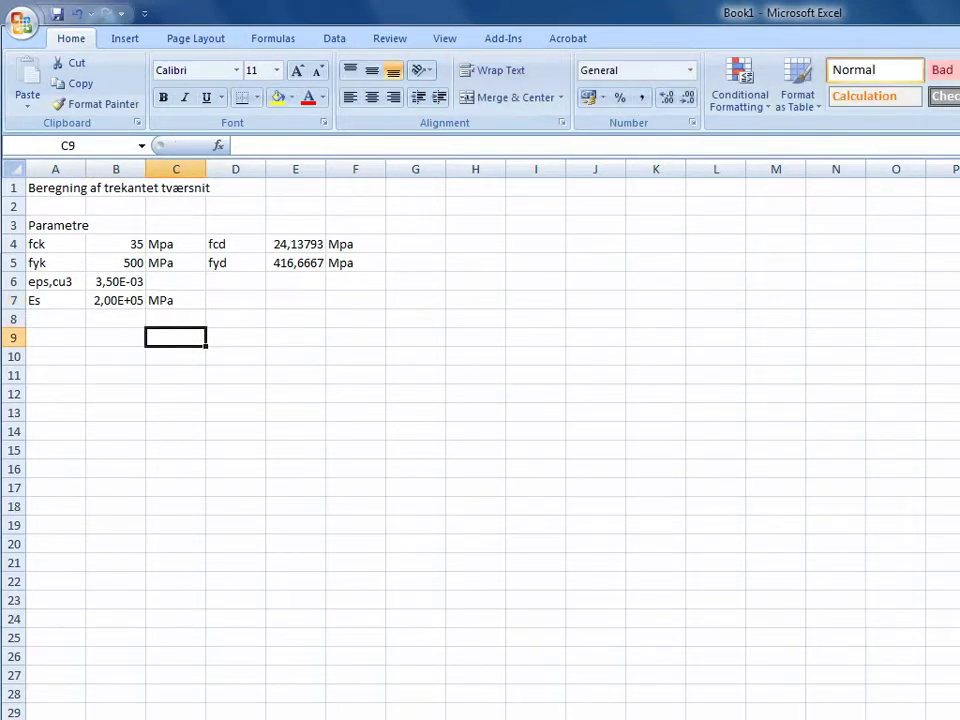
{"action": "key", "text": "Left"}
{"action": "key", "text": "Left"}
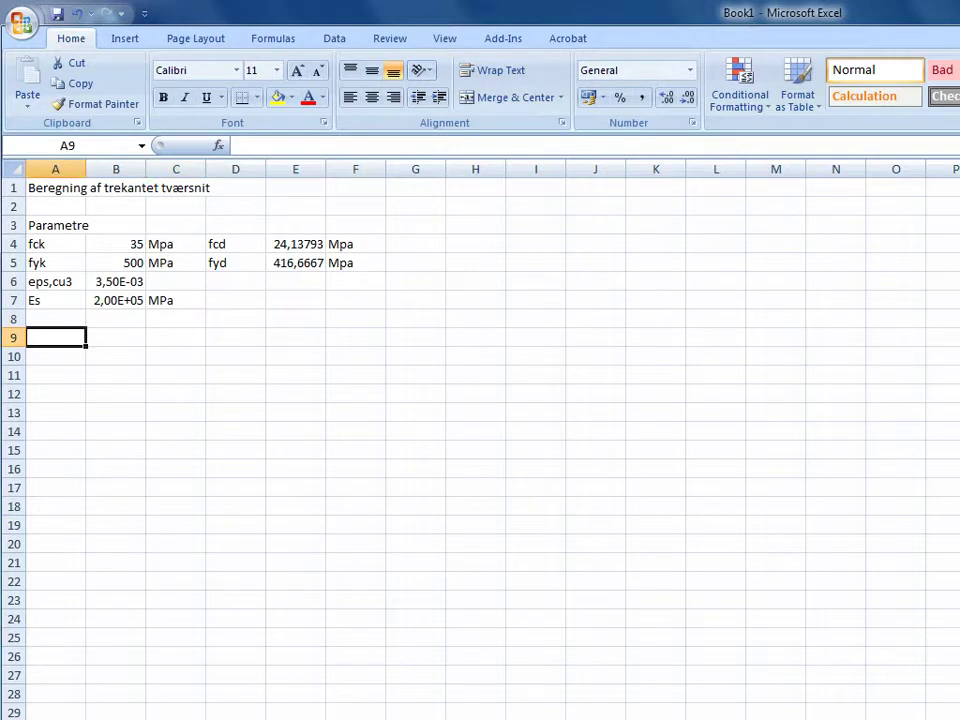
{"action": "type", "text": "Tvlær"}
{"action": "key", "text": "BackSpace"}
{"action": "key", "text": "BackSpace"}
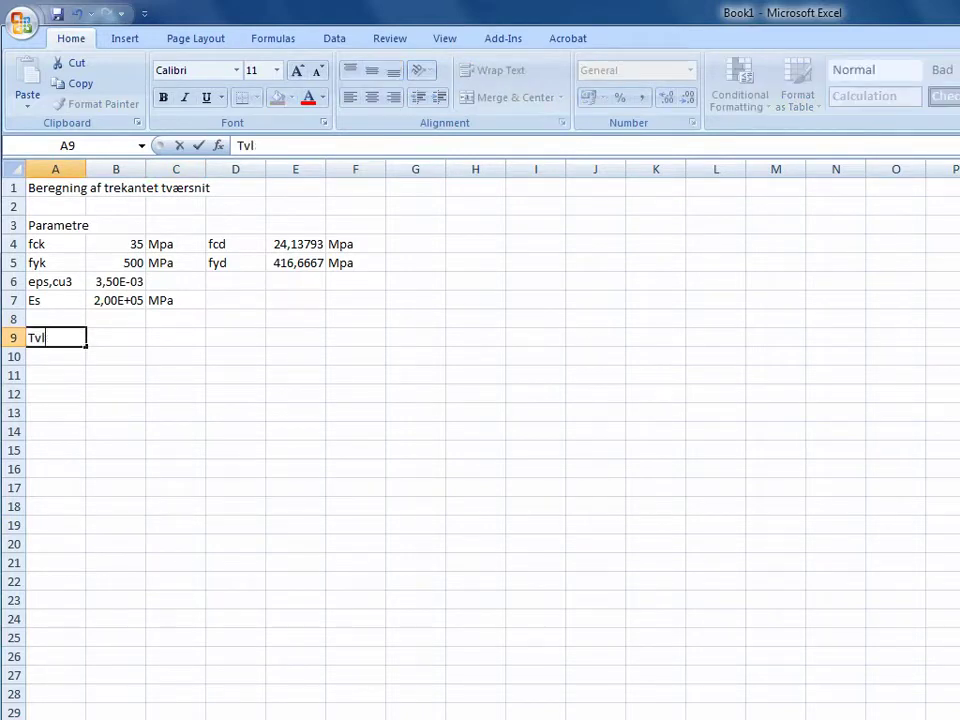
{"action": "key", "text": "BackSpace"}
{"action": "type", "text": "ærsnit"}
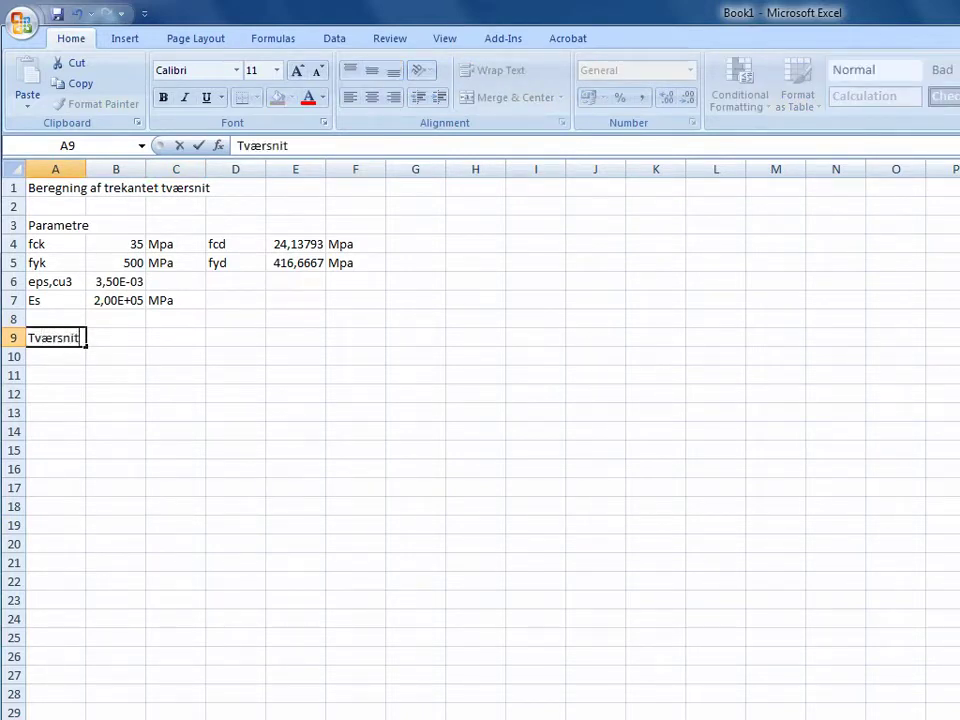
{"action": "key", "text": "Return"}
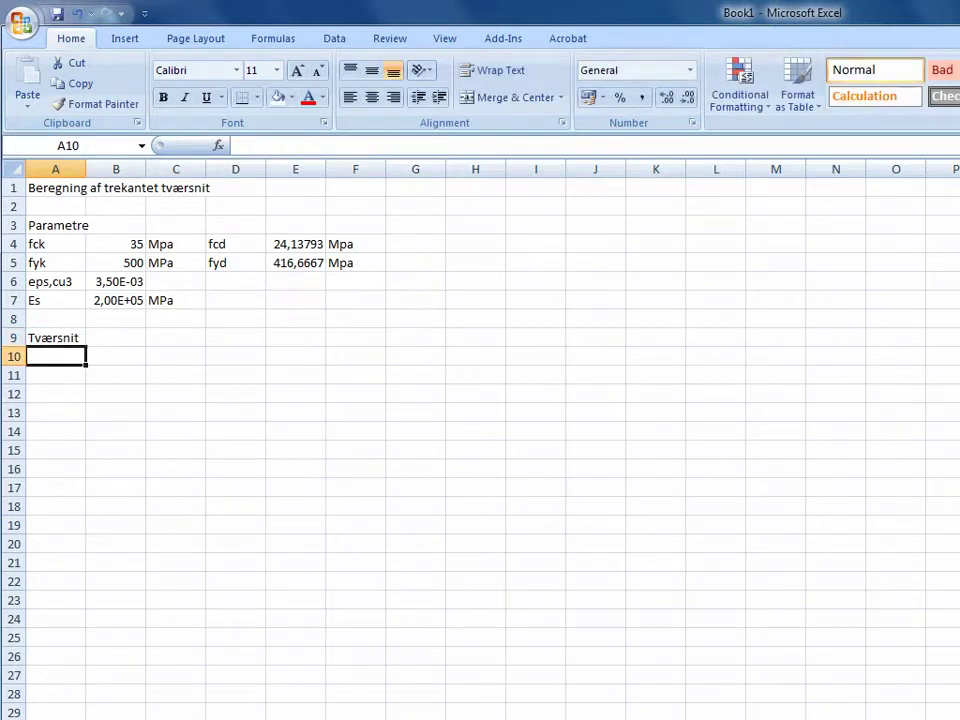
Step: Enter the cross-section dimension b in A10 with the value 575 and the unit mm beside it
{"action": "type", "text": "b"}
{"action": "key", "text": "Tab"}
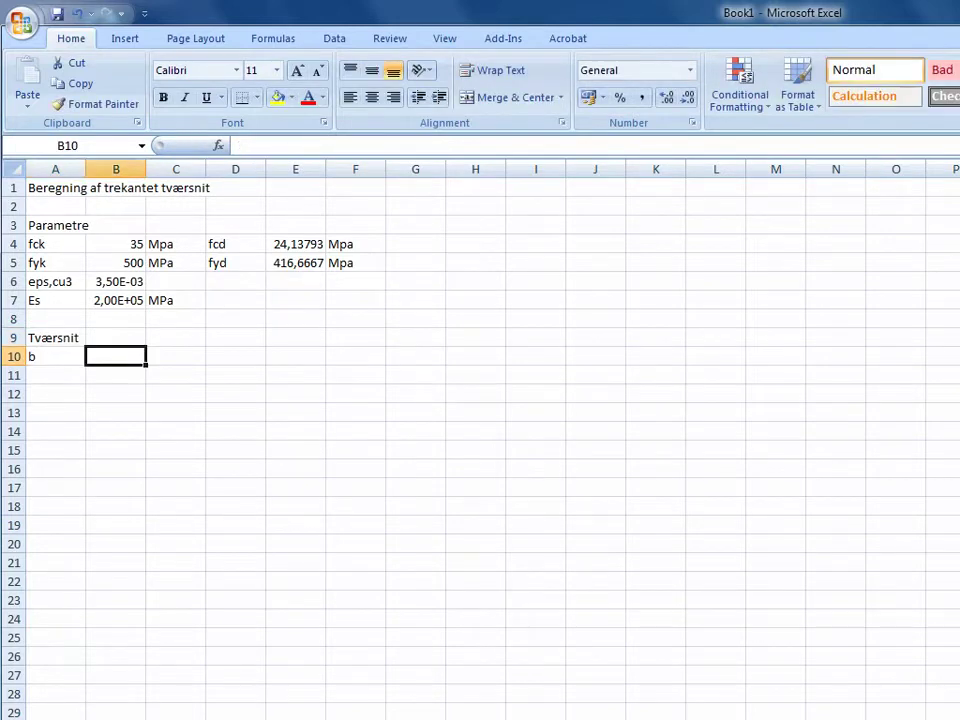
{"action": "type", "text": "575"}
{"action": "key", "text": "Tab"}
{"action": "type", "text": "mm"}
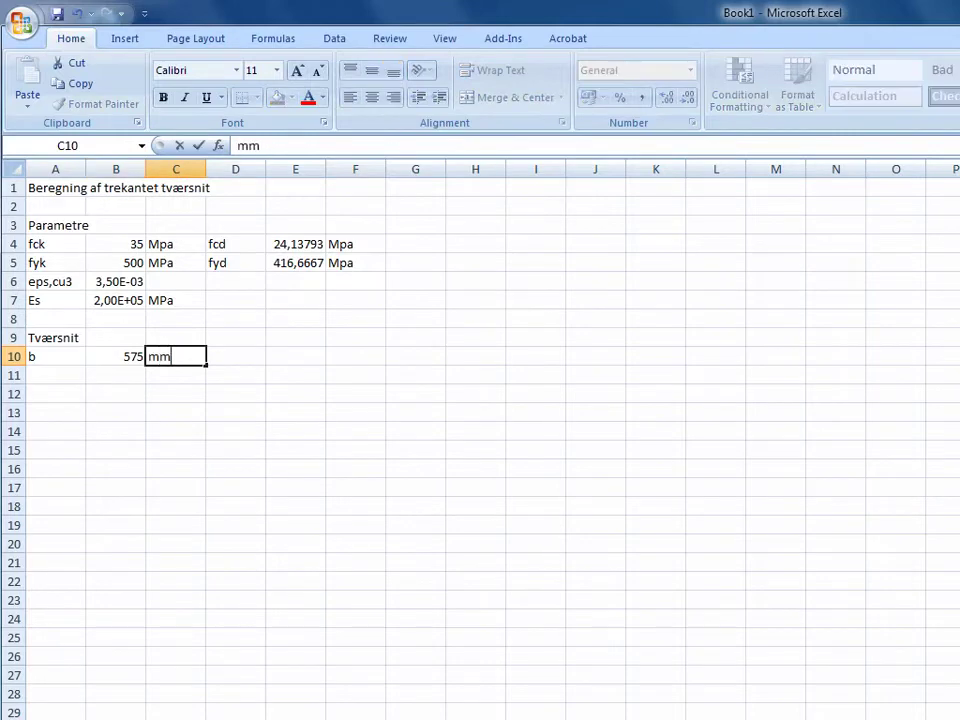
{"action": "key", "text": "Return"}
Step: Enter the cross-section dimension h in A11 with the value 500 and the unit mm beside it
{"action": "key", "text": "Left"}
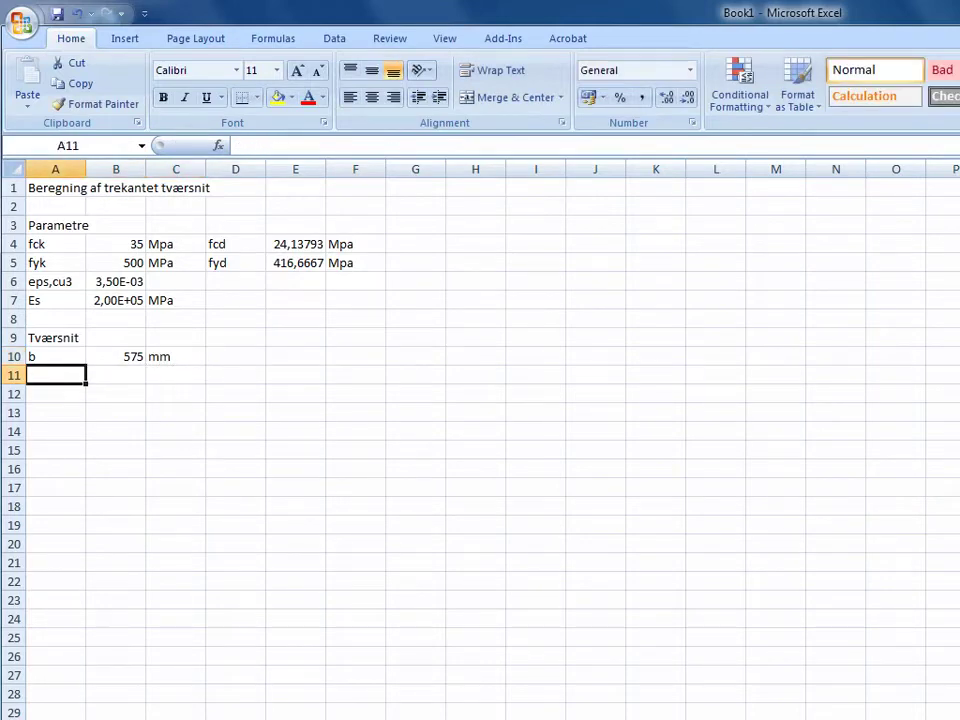
{"action": "type", "text": "h 50"}
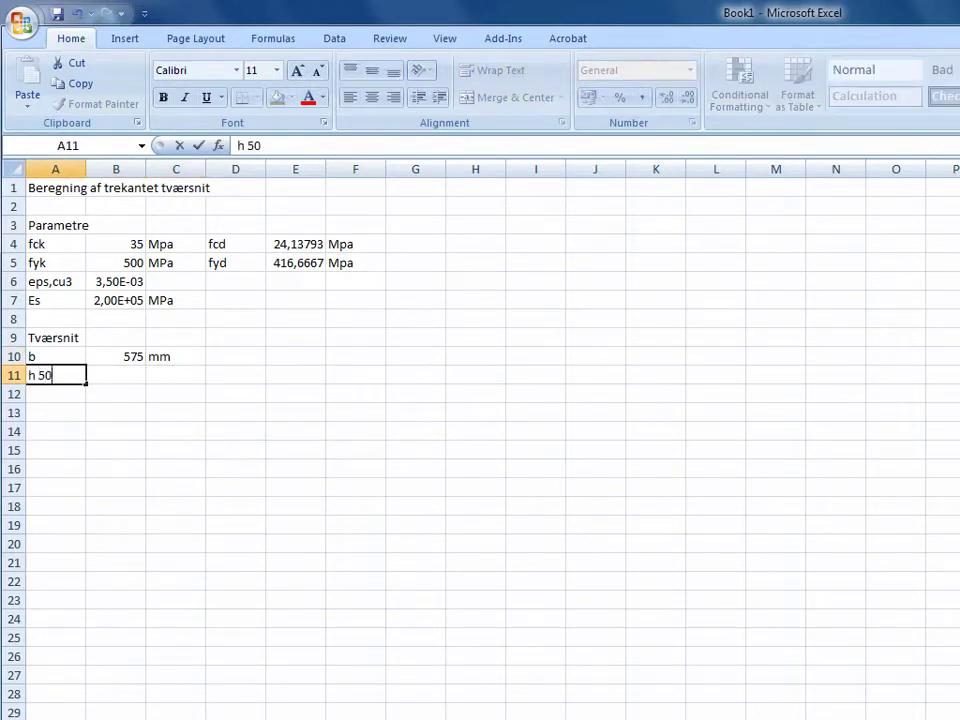
{"action": "key", "text": "Escape"}
{"action": "type", "text": "h"}
{"action": "key", "text": "Tab"}
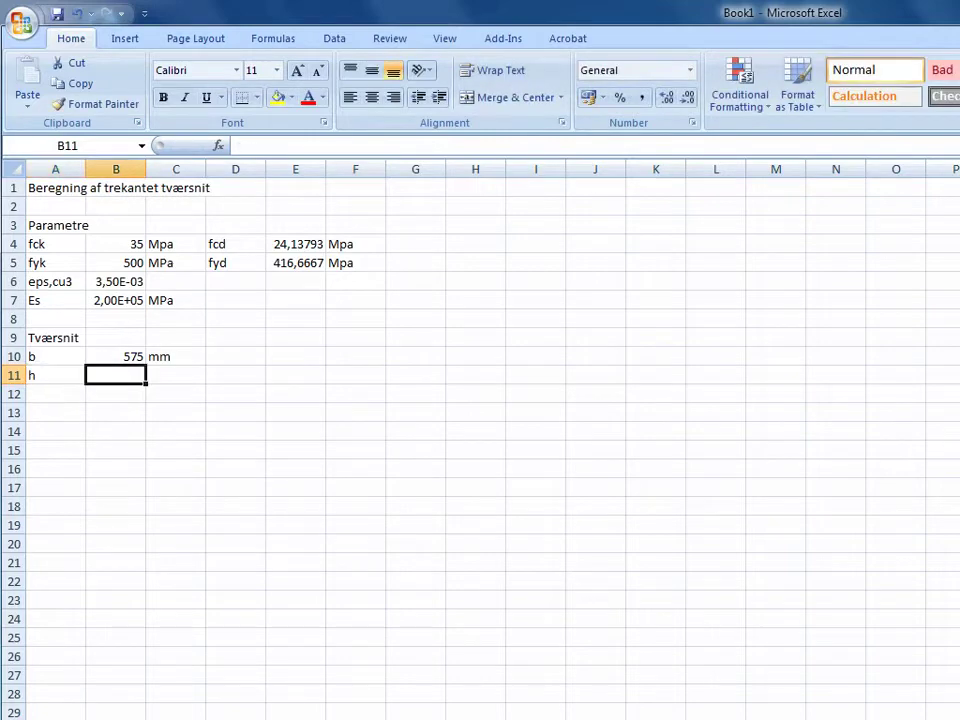
{"action": "type", "text": "500"}
{"action": "key", "text": "Tab"}
{"action": "type", "text": "mm"}
{"action": "key", "text": "Return"}
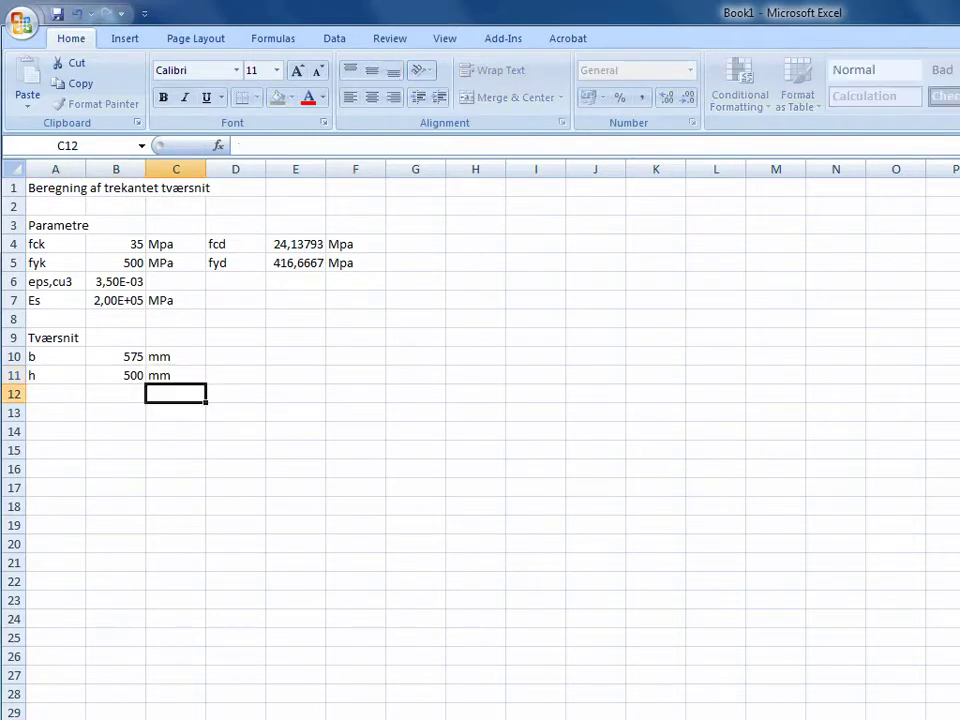
Step: Enter the reinforcement area Asc in A12 with the formula =pi()*(20/2)^2 in B12 and the unit mm2 in C12
{"action": "key", "text": "Left"}
{"action": "key", "text": "Left"}
{"action": "type", "text": "Asc"}
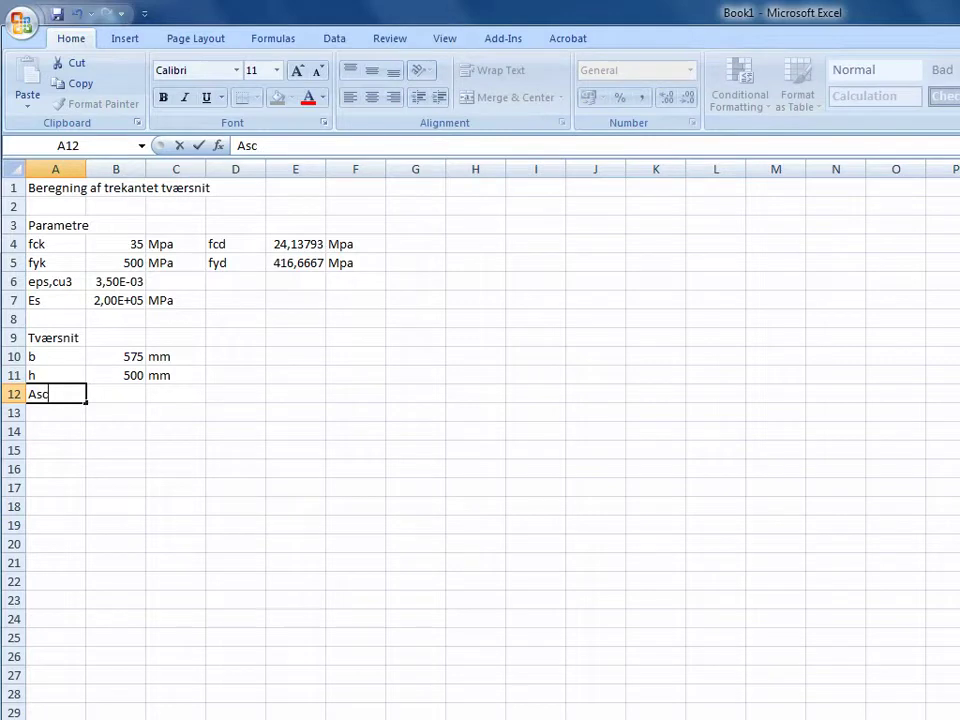
{"action": "key", "text": "Tab"}
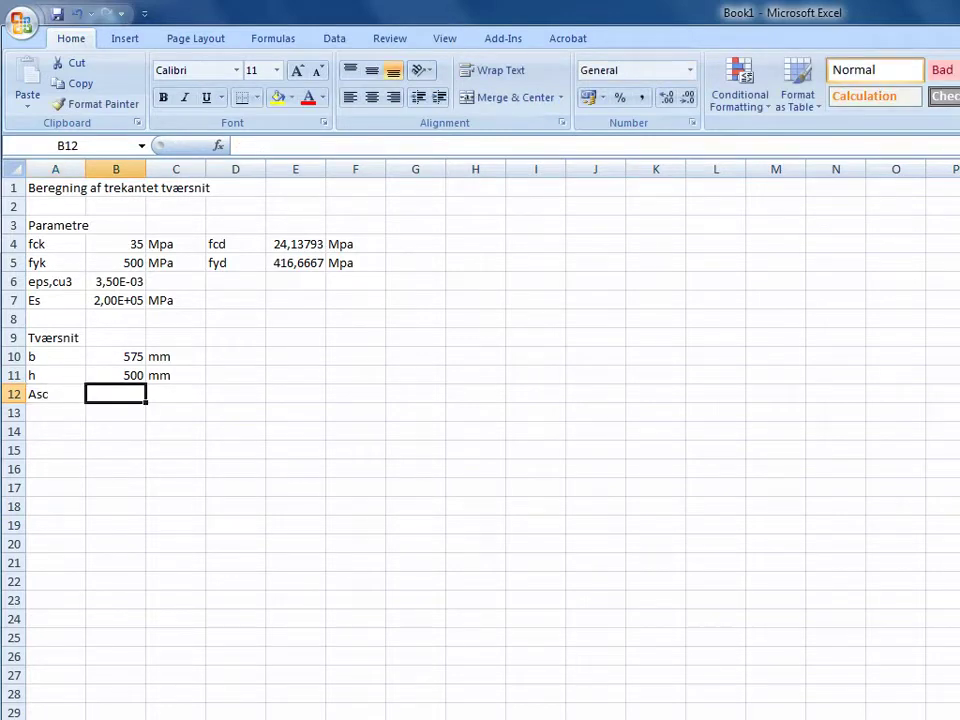
{"action": "type", "text": "="}
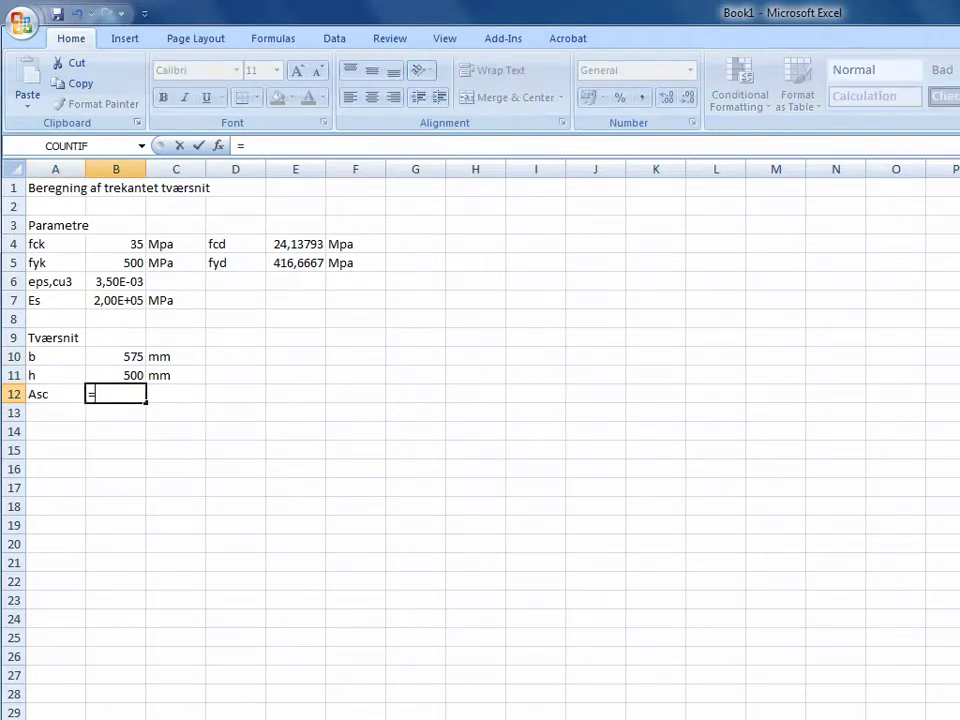
{"action": "type", "text": "pi()*"}
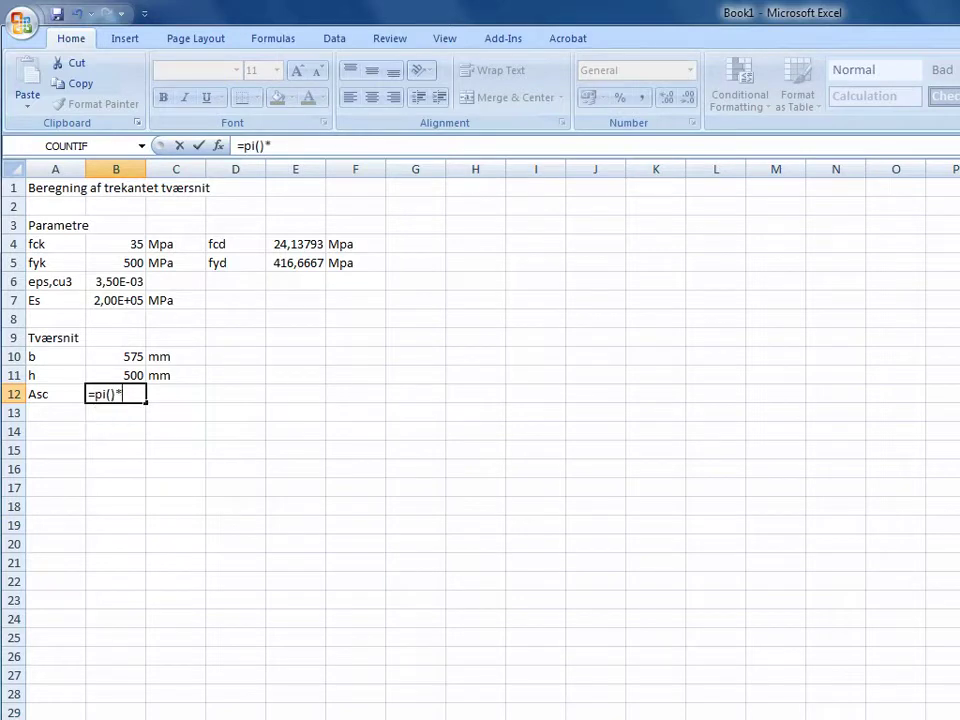
{"action": "type", "text": "(20/2)"}
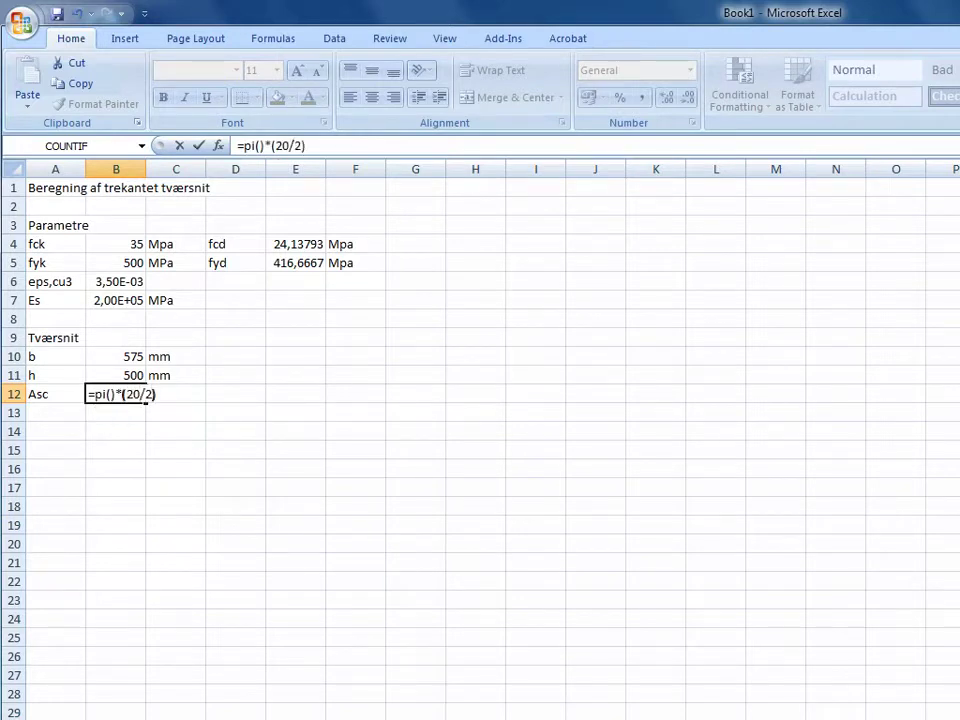
{"action": "type", "text": "^2"}
{"action": "key", "text": "Return"}
{"action": "key", "text": "Up"}
{"action": "key", "text": "Right"}
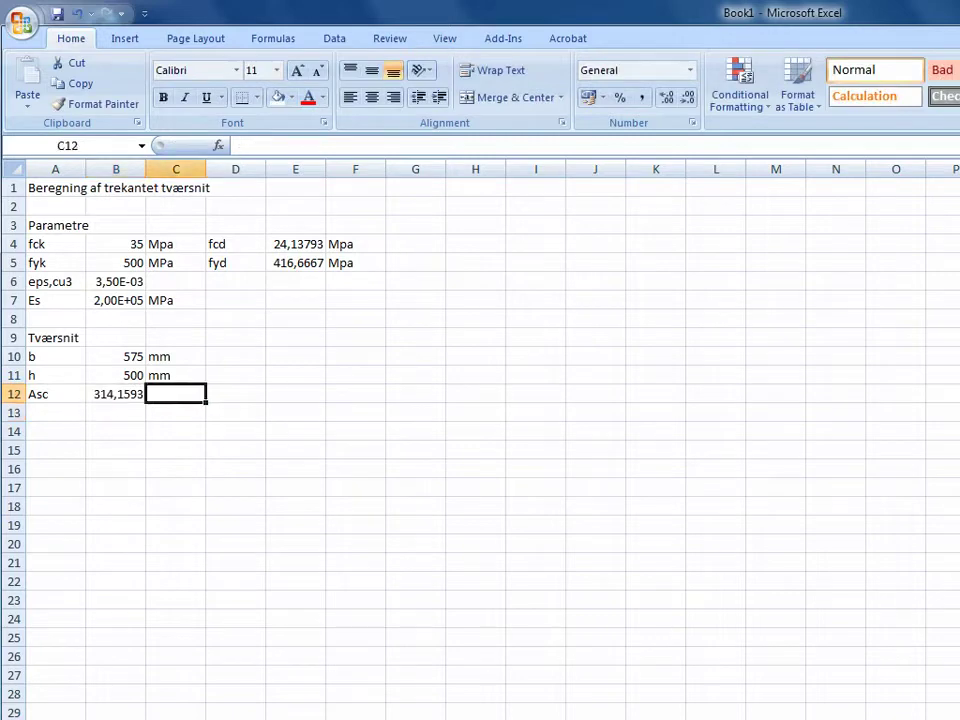
{"action": "type", "text": "mm2"}
{"action": "key", "text": "Return"}
Step: Enter the reinforcement area Asm in A13 with the formula =2*pi()*(20/2)^2 in B13 and the unit mm2 in C13
{"action": "key", "text": "Left"}
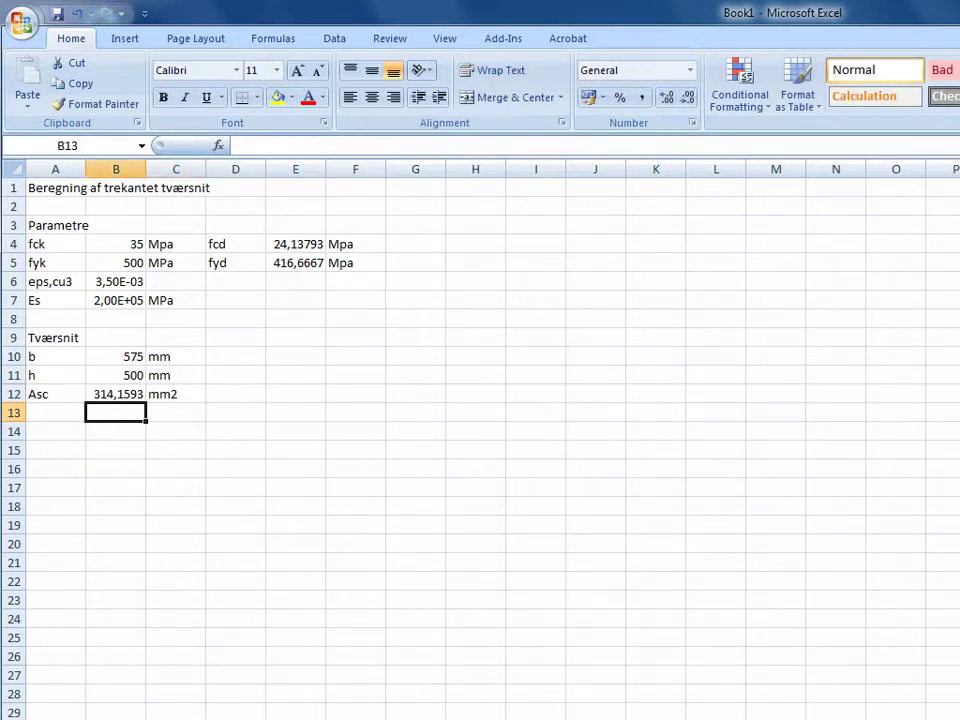
{"action": "key", "text": "Left"}
{"action": "type", "text": "As"}
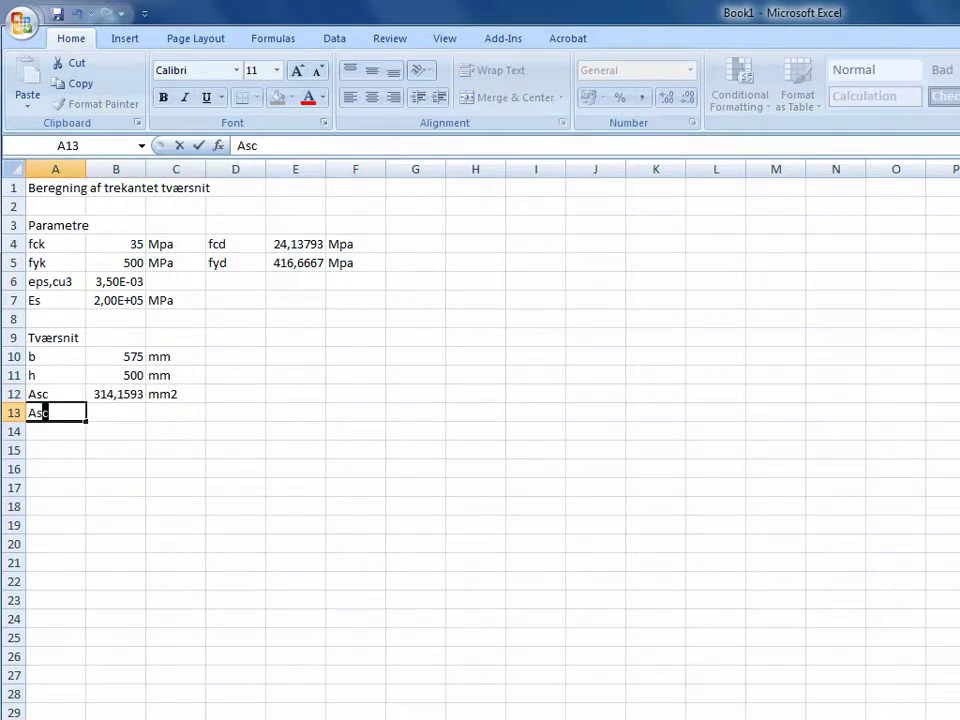
{"action": "key", "text": "Delete"}
{"action": "type", "text": "m"}
{"action": "key", "text": "Tab"}
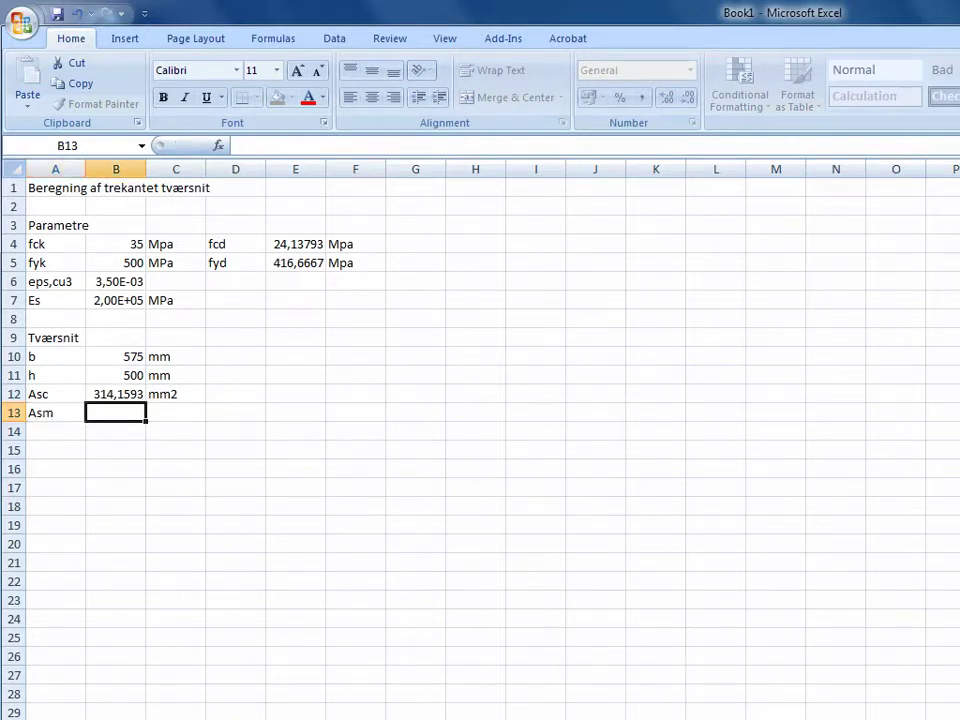
{"action": "type", "text": "=2"}
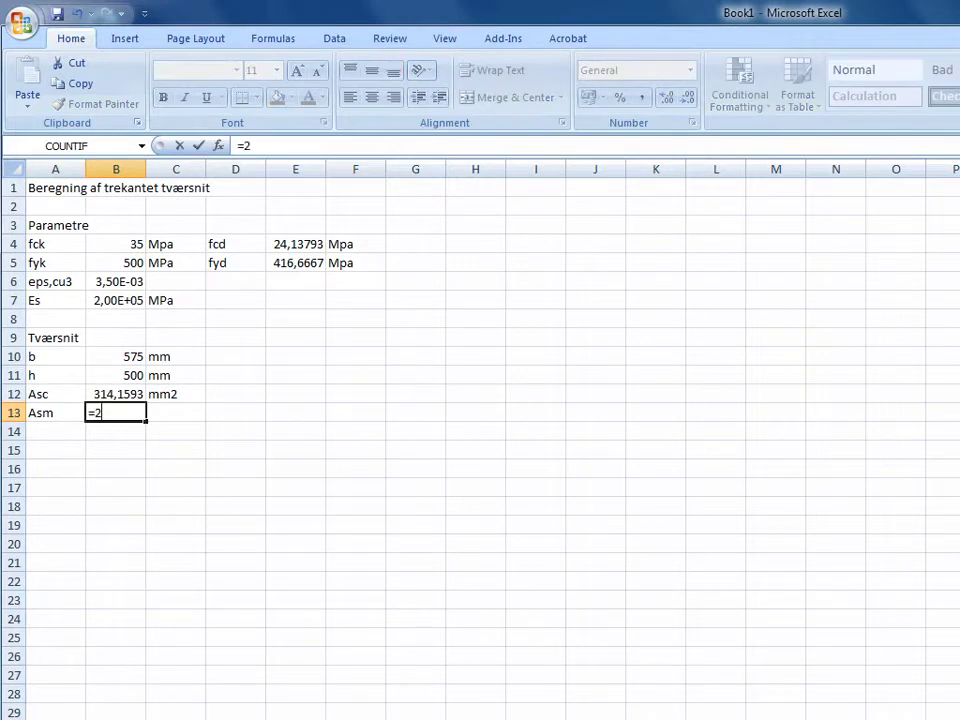
{"action": "type", "text": "*pi"}
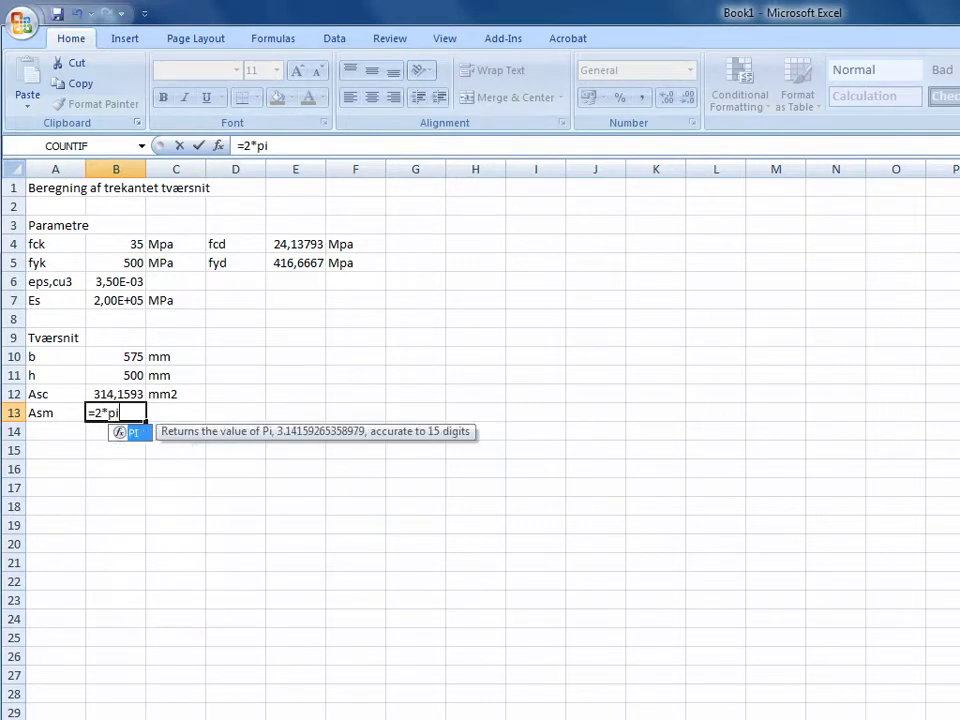
{"action": "type", "text": "()*(20"}
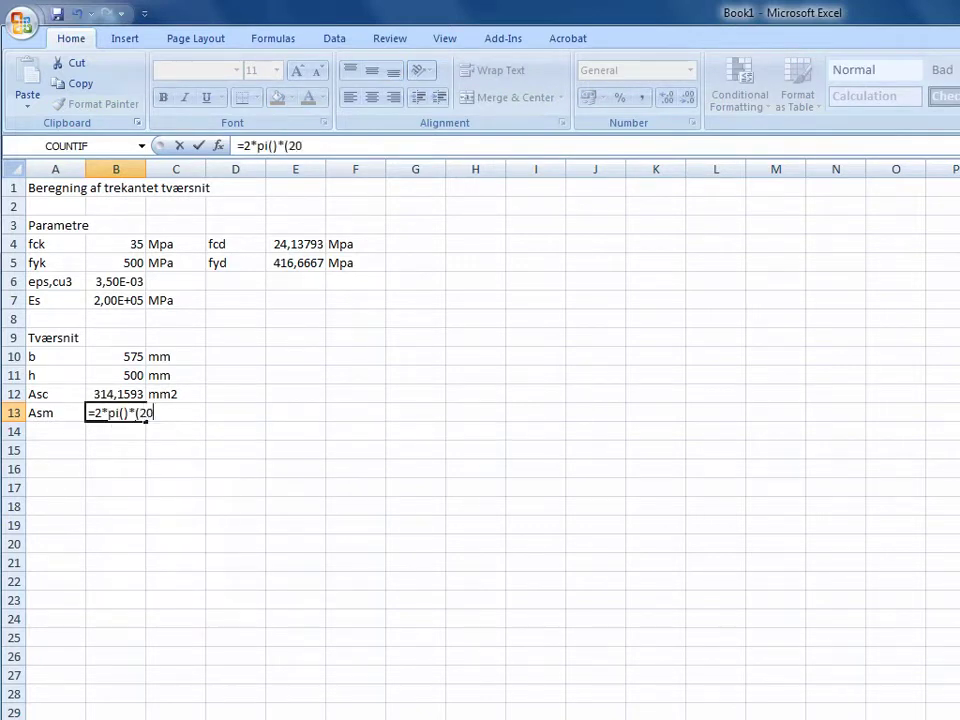
{"action": "type", "text": "/2)^2"}
{"action": "key", "text": "Return"}
{"action": "key", "text": "Up"}
{"action": "key", "text": "Right"}
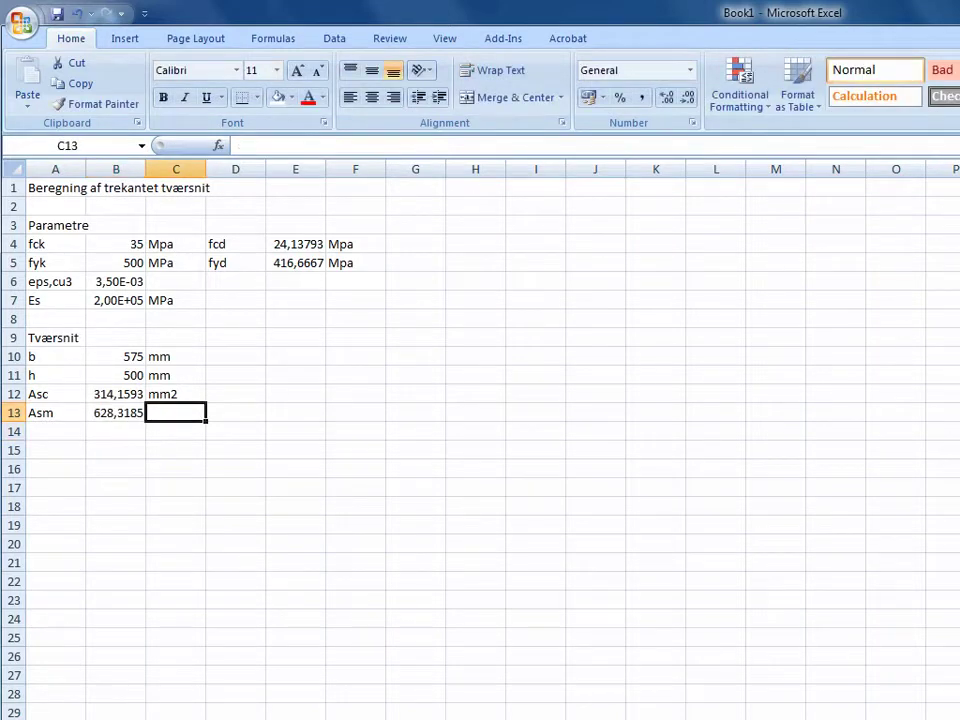
{"action": "type", "text": "mm2"}
{"action": "key", "text": "Return"}
Step: Enter the reinforcement area As in A14 with the formula =3*pi()*(20/2)^2 in B14 and the unit mm2 in C14
{"action": "key", "text": "Left"}
{"action": "key", "text": "Left"}
{"action": "type", "text": "A"}
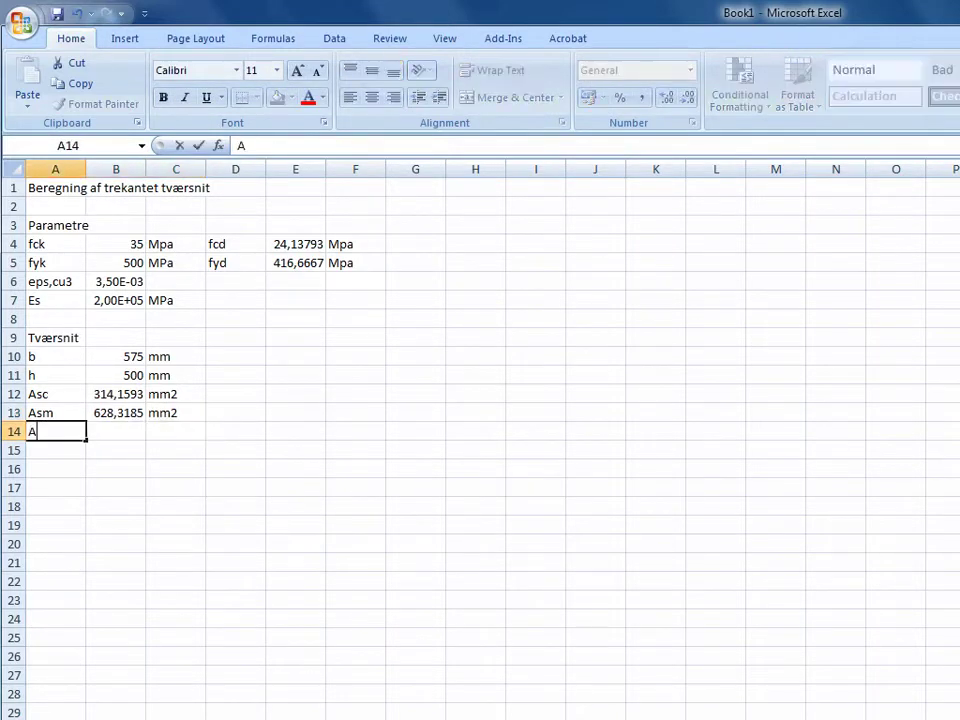
{"action": "type", "text": "s"}
{"action": "key", "text": "Tab"}
{"action": "type", "text": "="}
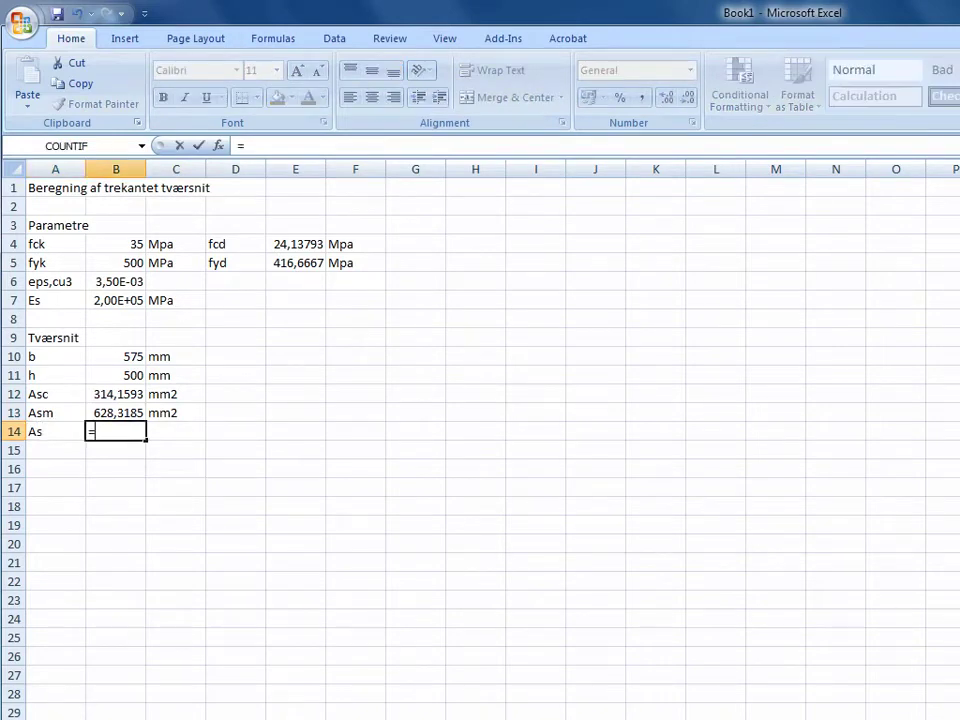
{"action": "type", "text": "3*pi()*(20"}
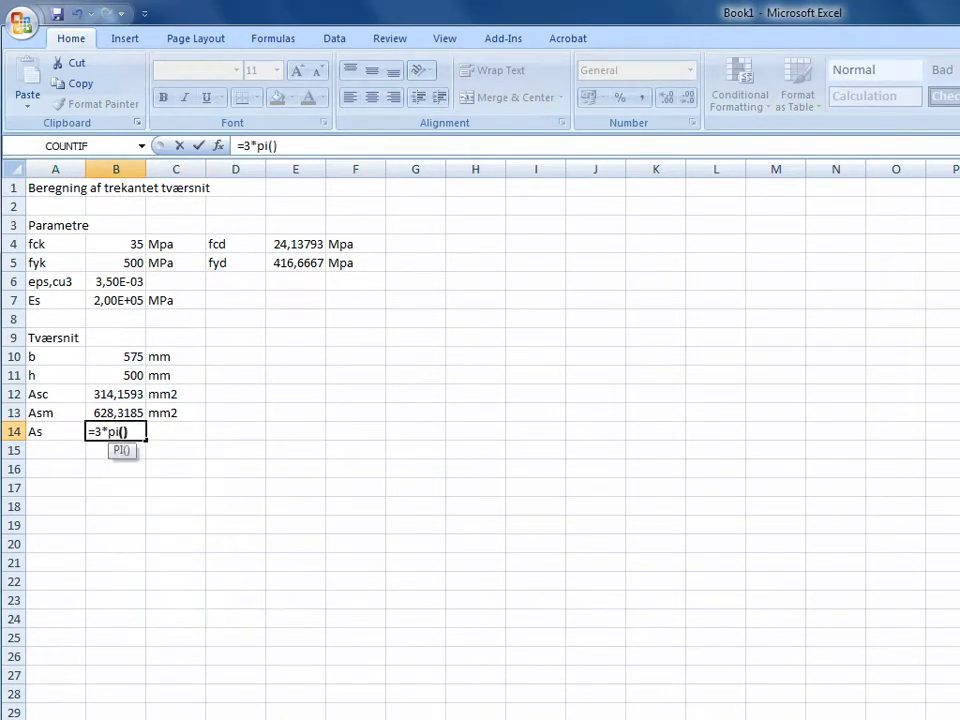
{"action": "type", "text": "/2)^^2"}
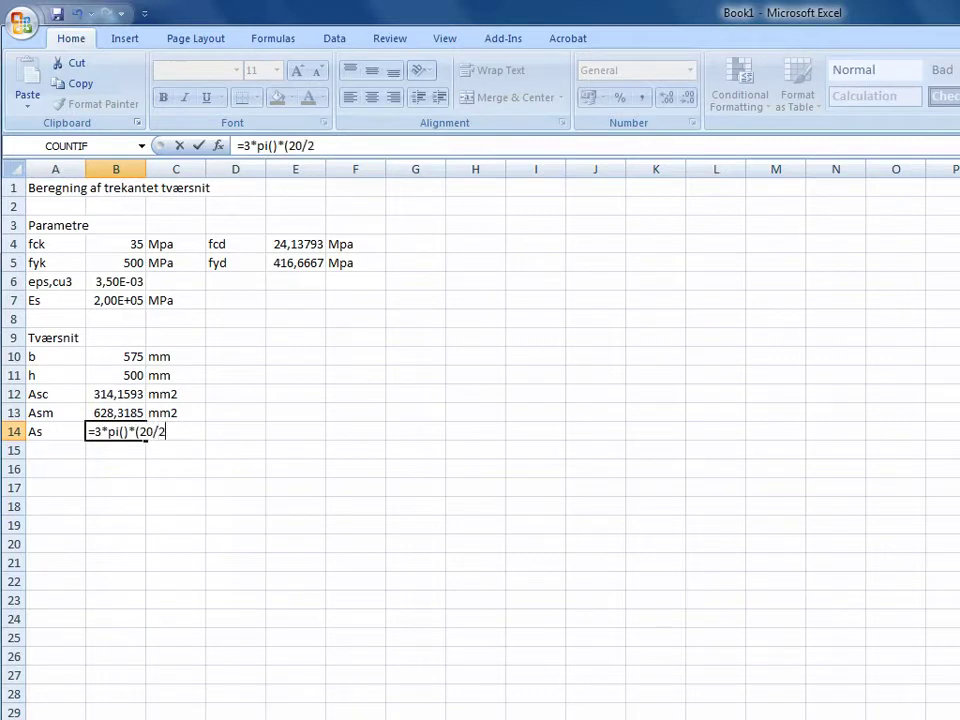
{"action": "key", "text": "BackSpace"}
{"action": "key", "text": "BackSpace"}
{"action": "type", "text": "2"}
{"action": "key", "text": "Return"}
{"action": "key", "text": "Up"}
{"action": "key", "text": "Right"}
{"action": "type", "text": "mm2"}
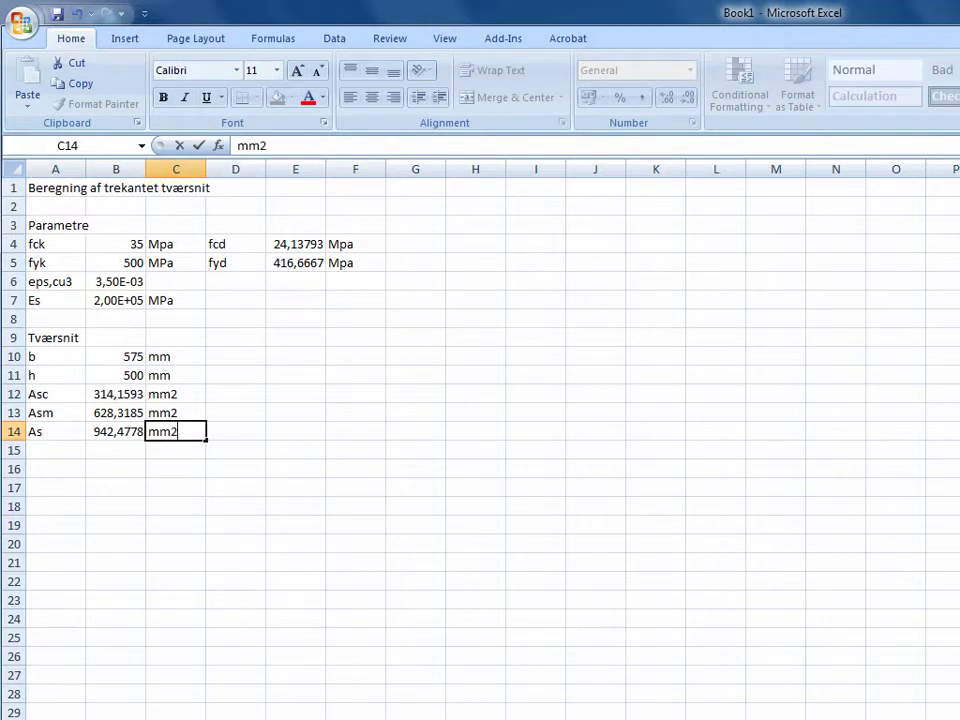
{"action": "key", "text": "Tab"}
Step: Enter the depth dsc in D12, beside the Asc row, with the value 85 and the unit mm
{"action": "key", "text": "Right"}
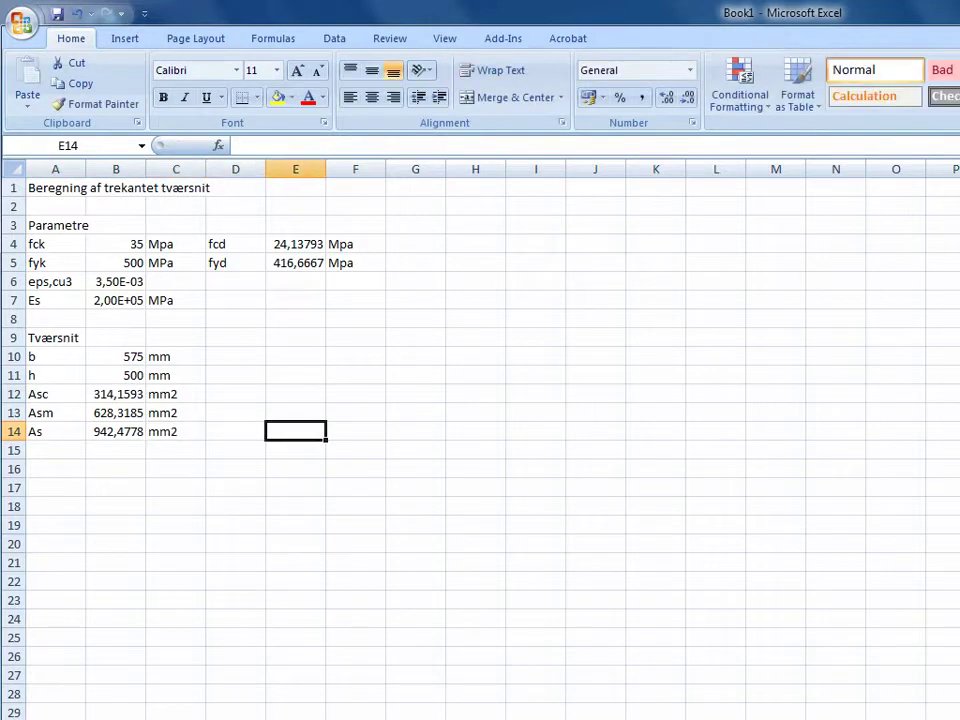
{"action": "key", "text": "Up"}
{"action": "key", "text": "Up"}
{"action": "key", "text": "Left"}
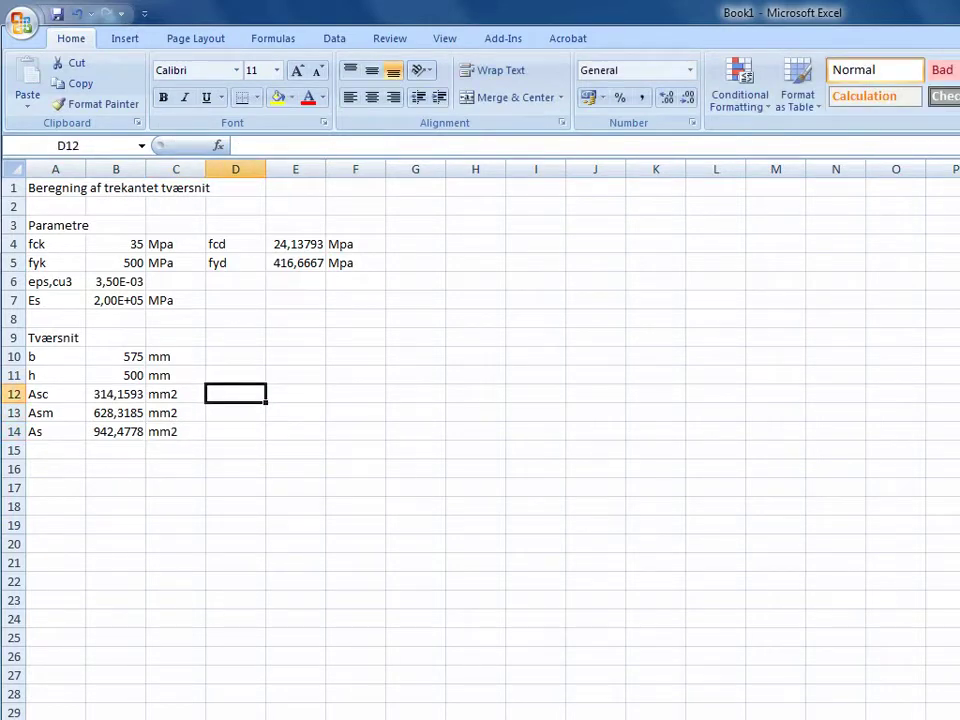
{"action": "type", "text": "dsc"}
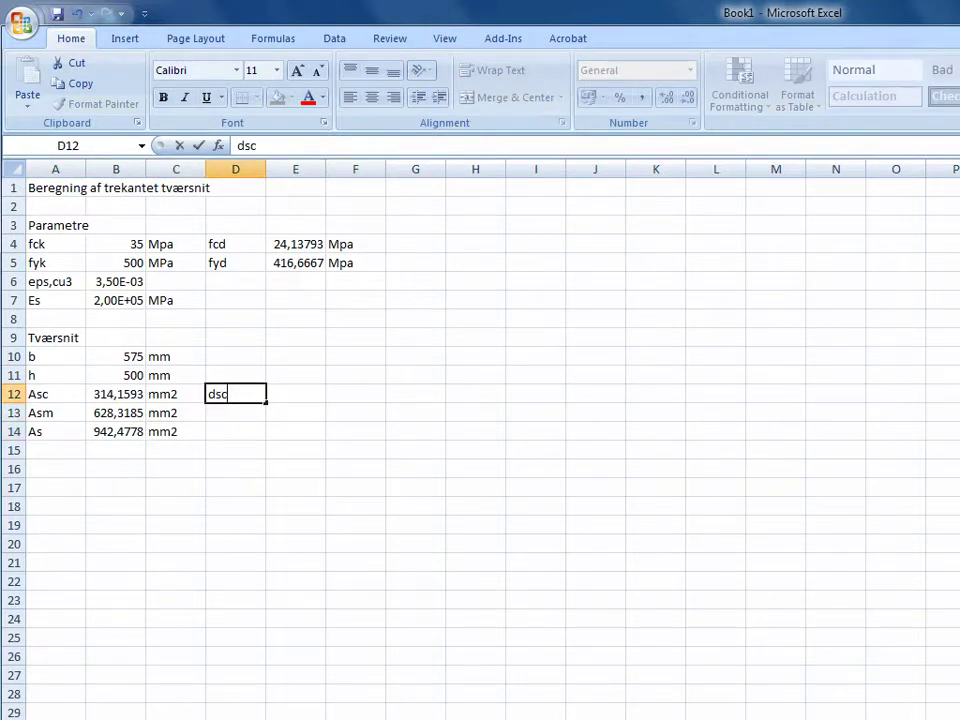
{"action": "key", "text": "Tab"}
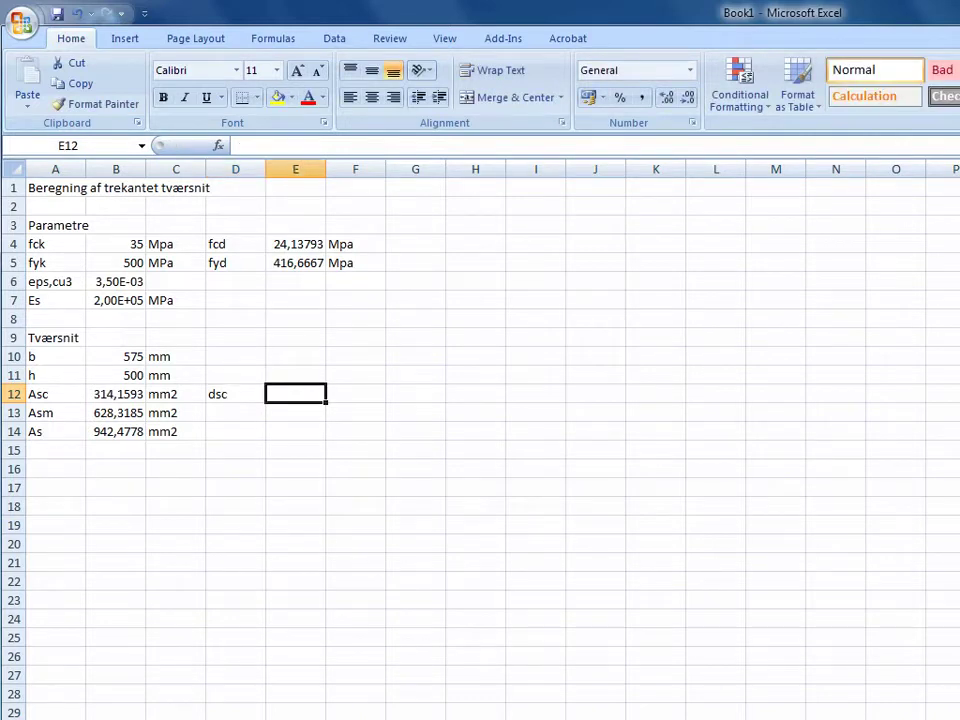
{"action": "type", "text": "85"}
{"action": "key", "text": "Tab"}
{"action": "type", "text": "mm"}
{"action": "key", "text": "Down"}
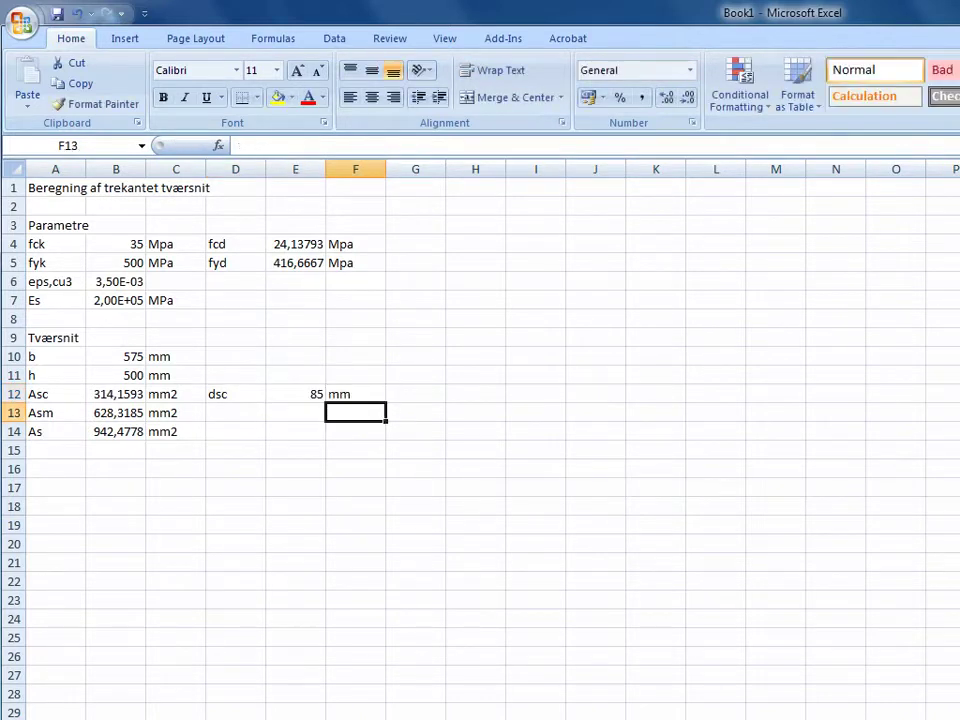
Step: Enter the depth dm in D13 with the value 270 in E13 and the unit mm in F13
{"action": "key", "text": "Left"}
{"action": "key", "text": "Left"}
{"action": "type", "text": "dm"}
{"action": "key", "text": "Tab"}
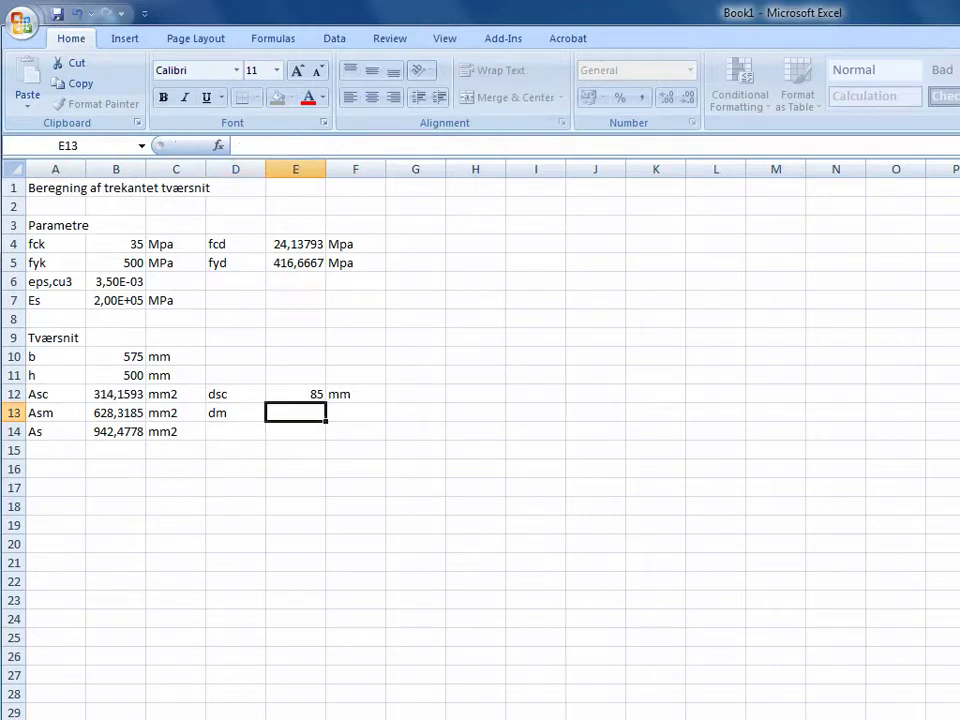
{"action": "type", "text": "270"}
{"action": "key", "text": "Tab"}
{"action": "type", "text": "m"}
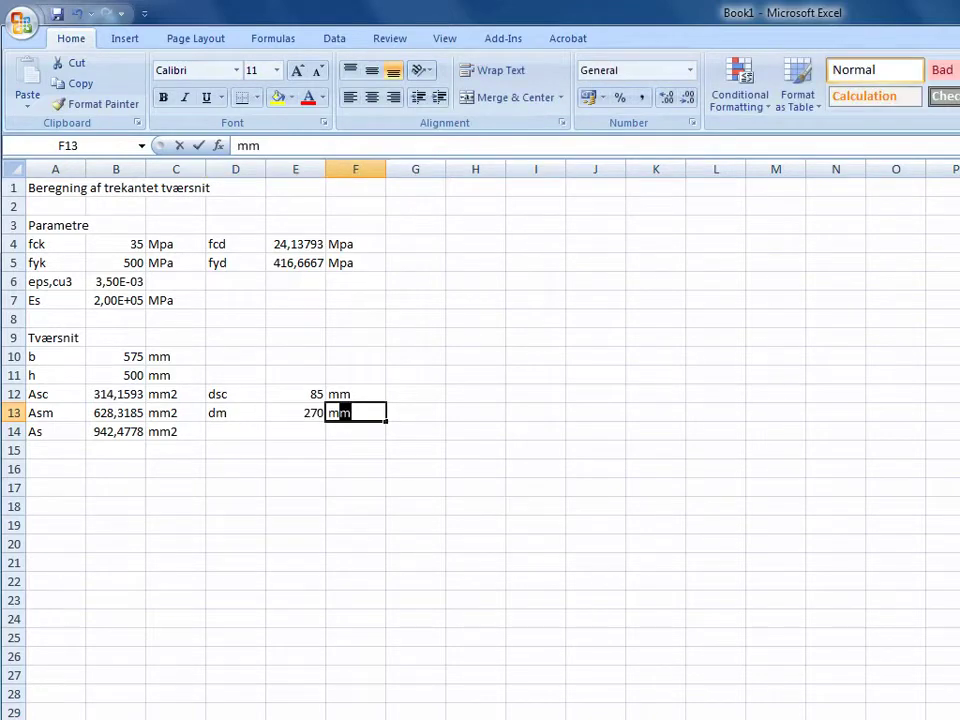
{"action": "key", "text": "Return"}
Step: Enter the depth d in D14 with the value 455 in E14 and the unit mm in F14
{"action": "key", "text": "Left"}
{"action": "key", "text": "Left"}
{"action": "type", "text": "d"}
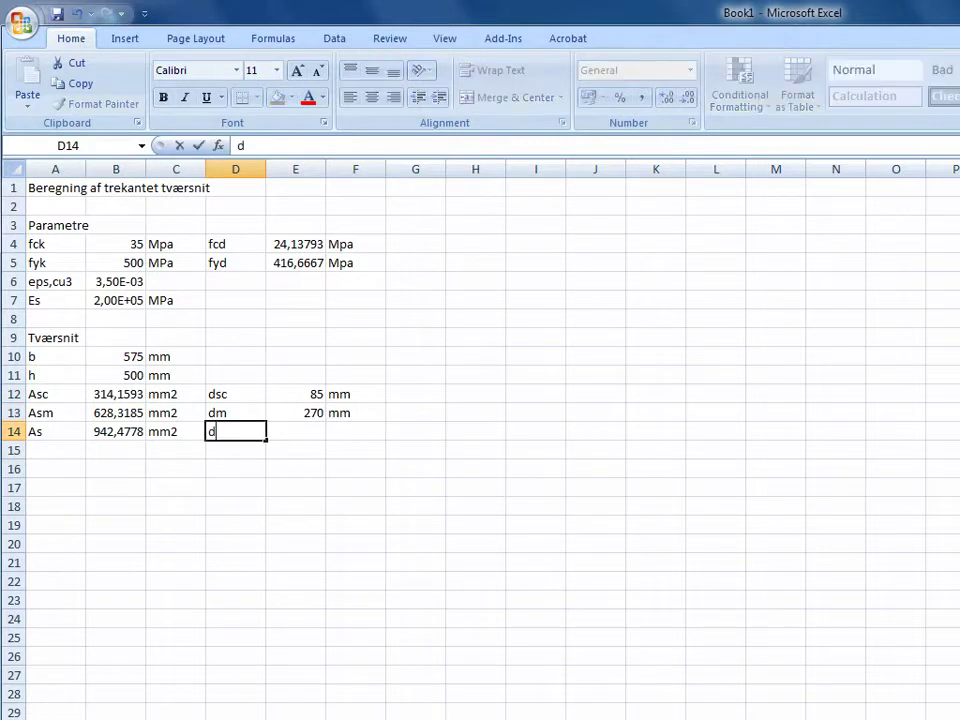
{"action": "key", "text": "Tab"}
{"action": "type", "text": "455"}
{"action": "key", "text": "Tab"}
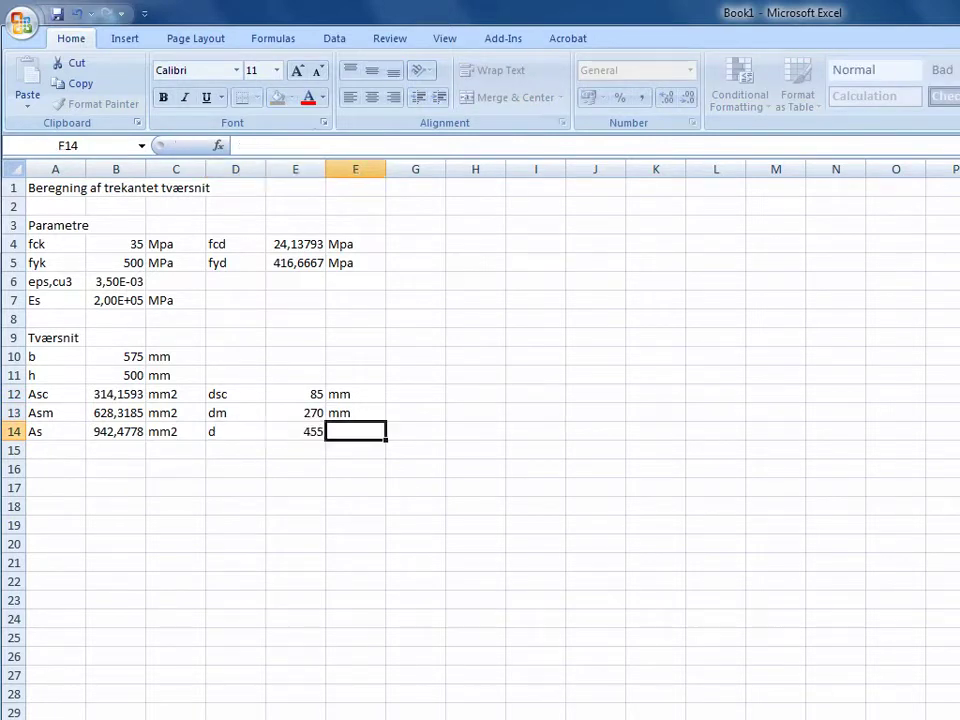
{"action": "type", "text": "mm"}
{"action": "key", "text": "Return"}
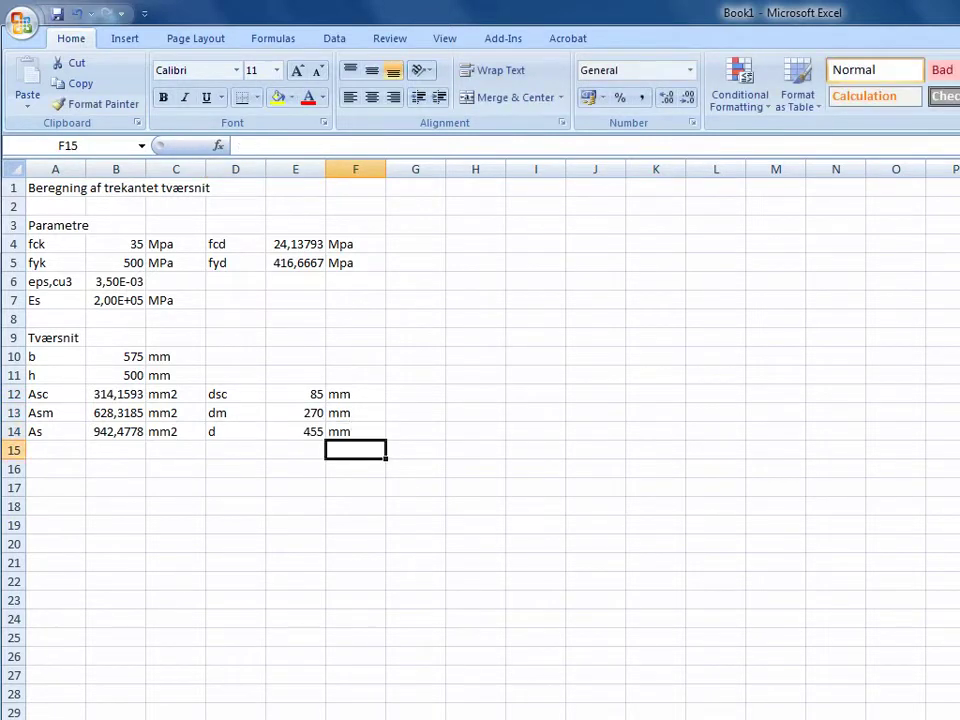
Step: Enter the section heading "Trykzone" in A16, leaving row 15 empty, and the label x in A17
{"action": "key", "text": "Left"}
{"action": "key", "text": "Left"}
{"action": "key", "text": "Left"}
{"action": "key", "text": "Left"}
{"action": "key", "text": "Left"}
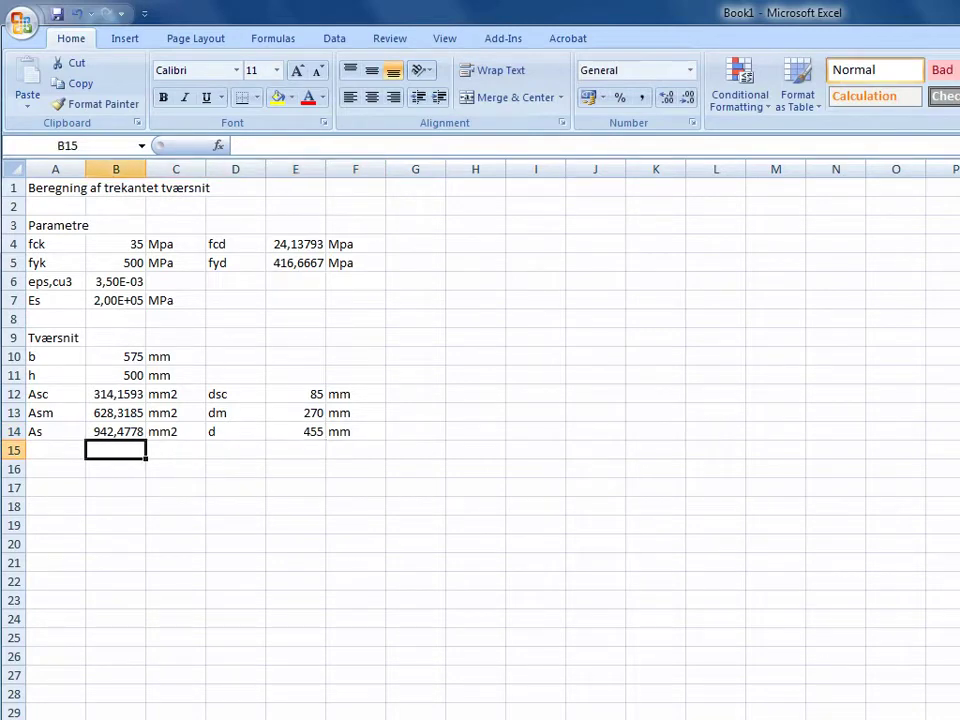
{"action": "key", "text": "Down"}
{"action": "type", "text": "Trykzone"}
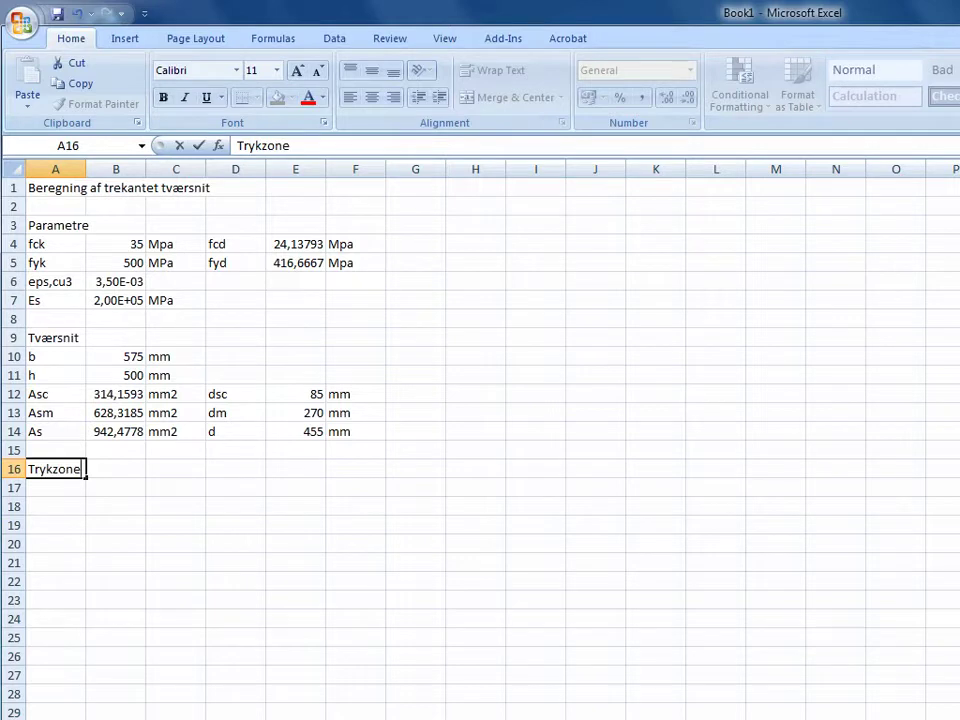
{"action": "key", "text": "Return"}
{"action": "type", "text": "x"}
{"action": "key", "text": "Tab"}
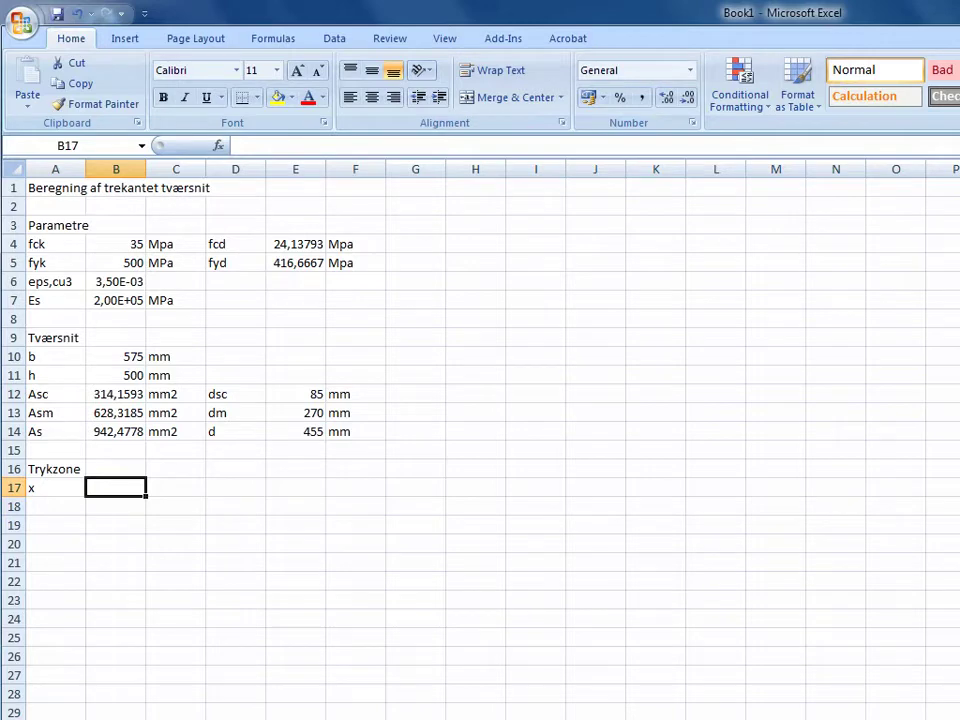
Step: Enter the value 200 for x in B17 with the unit mm in C17
{"action": "type", "text": "200"}
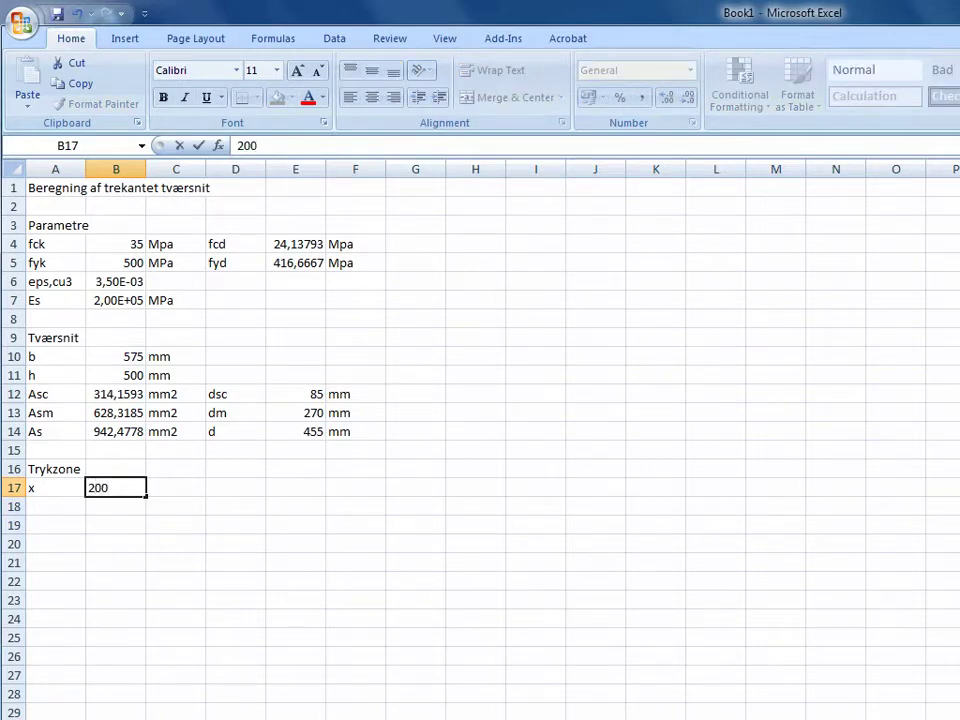
{"action": "key", "text": "Tab"}
{"action": "type", "text": "mm"}
{"action": "key", "text": "Down"}
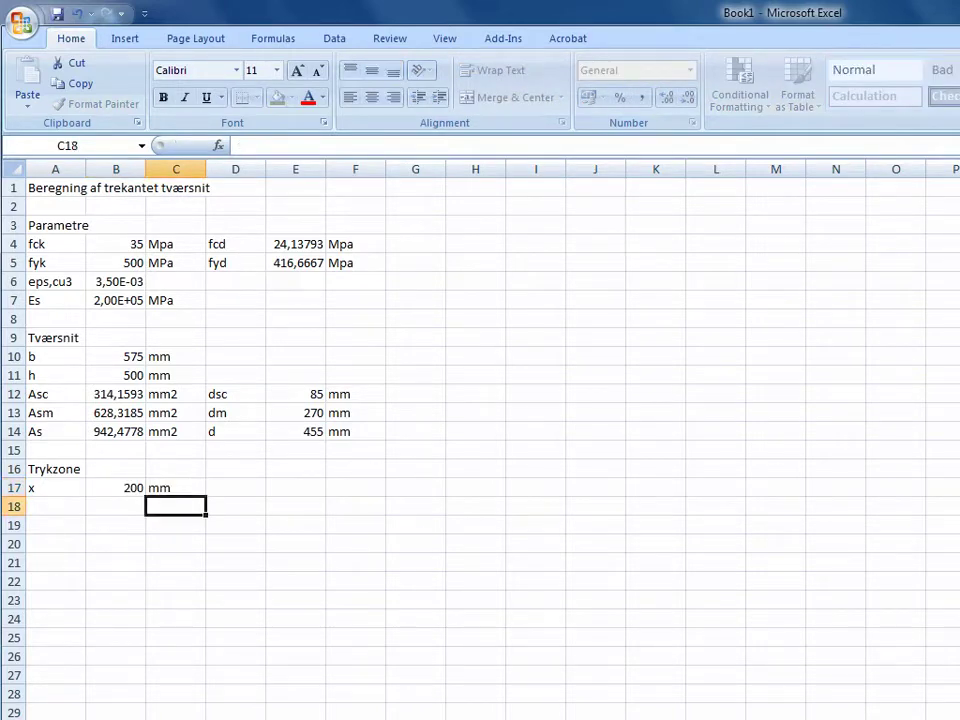
{"action": "key", "text": "Left"}
{"action": "key", "text": "Left"}
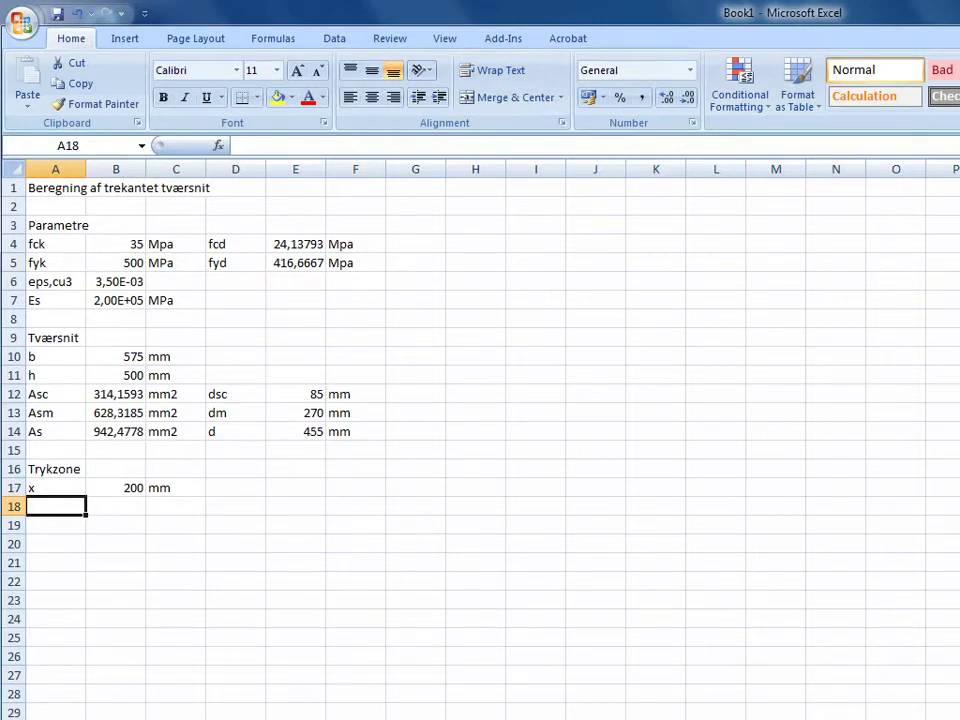
Step: Add y in row 18, calculated in B18 with the formula =0,8*B17 and given the unit mm in C18
{"action": "type", "text": "y"}
{"action": "key", "text": "Tab"}
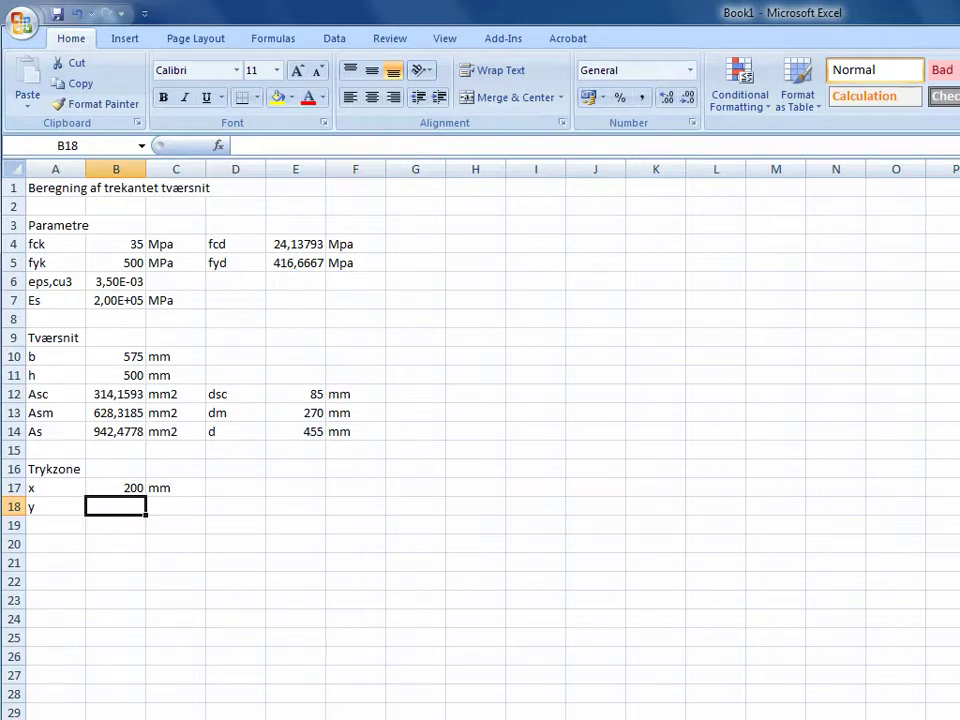
{"action": "type", "text": "=0,8*"}
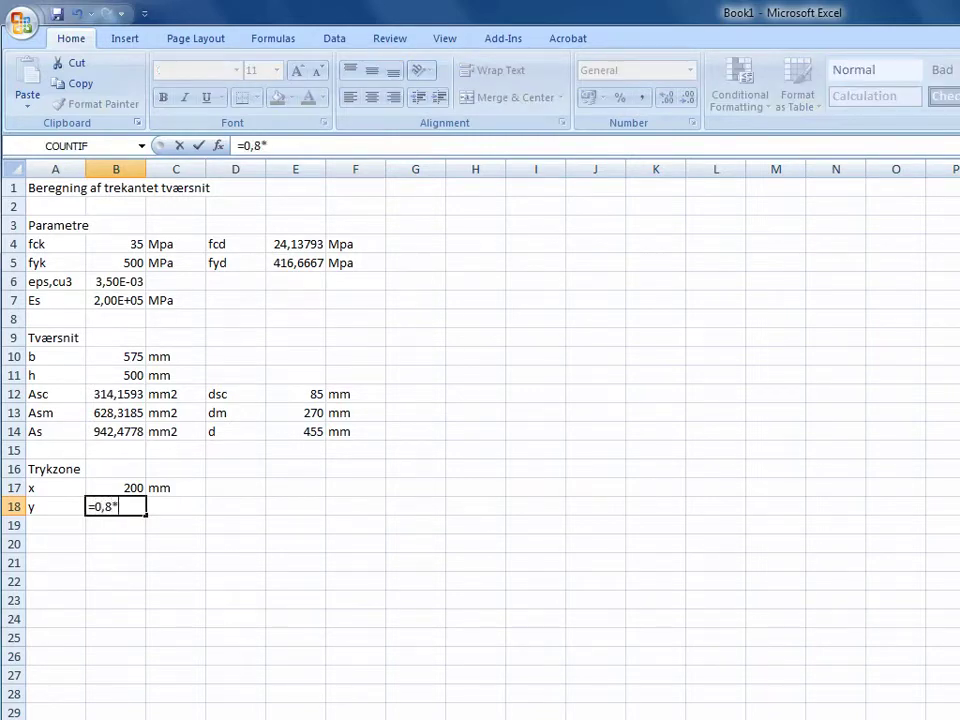
{"action": "key", "text": "Up"}
{"action": "key", "text": "Return"}
{"action": "key", "text": "Right"}
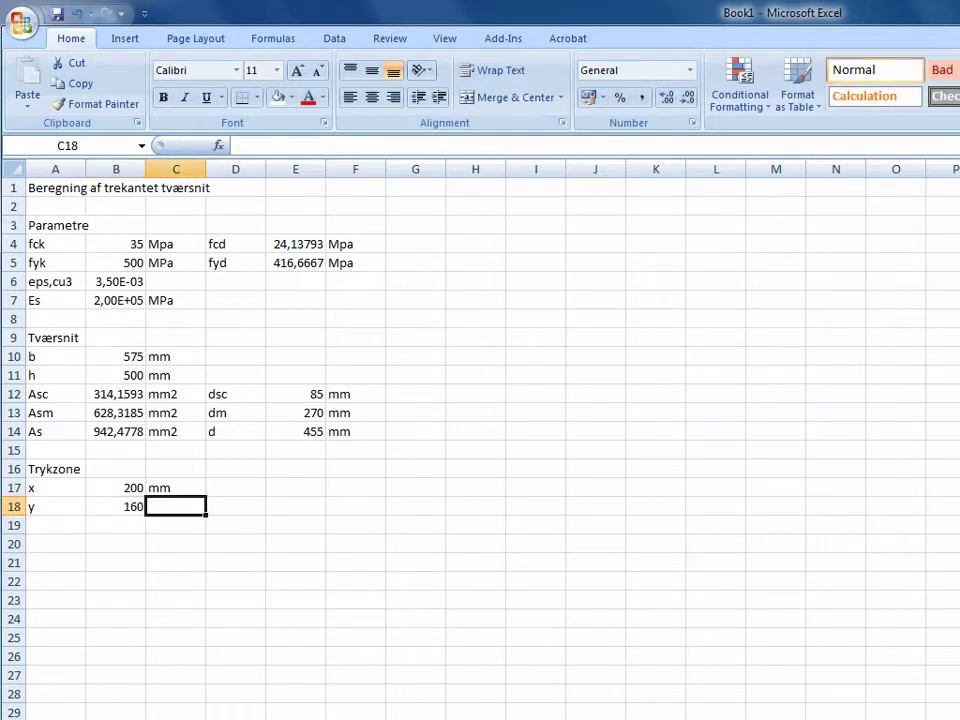
{"action": "type", "text": "mm"}
{"action": "key", "text": "Down"}
{"action": "key", "text": "Left"}
{"action": "key", "text": "Left"}
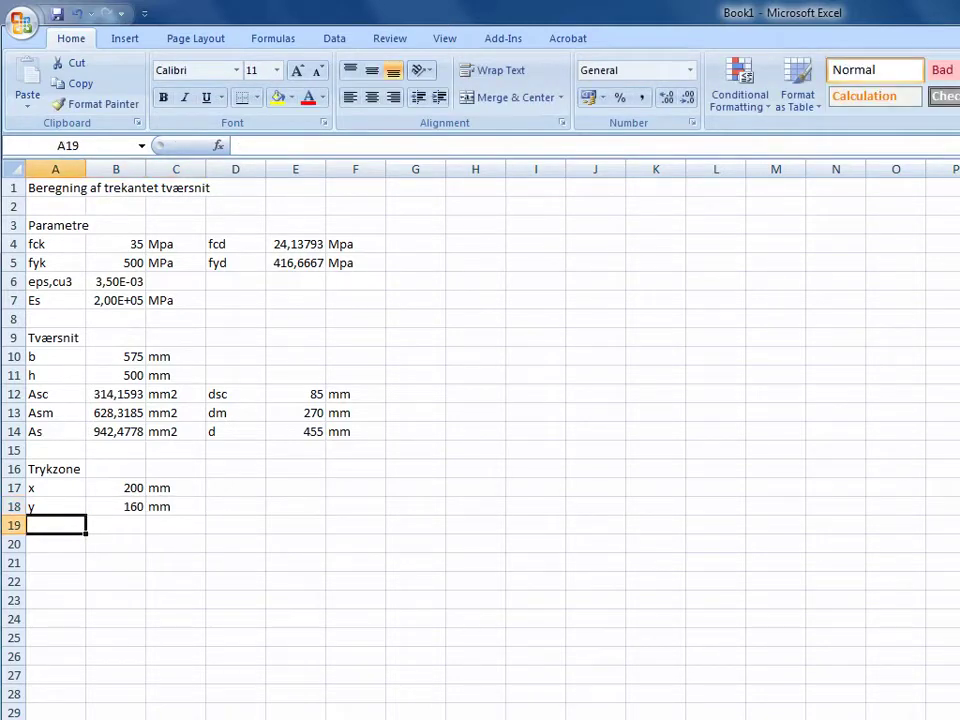
Step: Add the area Acp in row 19, calculated in B19 with =1/2*B18*B18/B11*B10 and given the unit mm2 in C19
{"action": "type", "text": "Acp"}
{"action": "key", "text": "Right"}
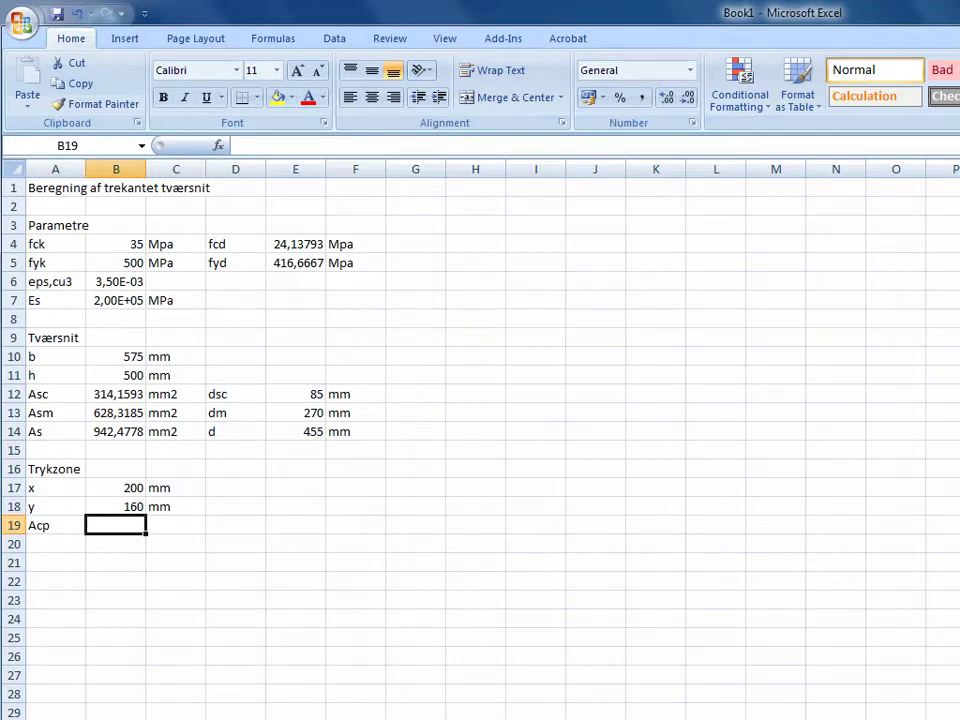
{"action": "type", "text": "=1/2*"}
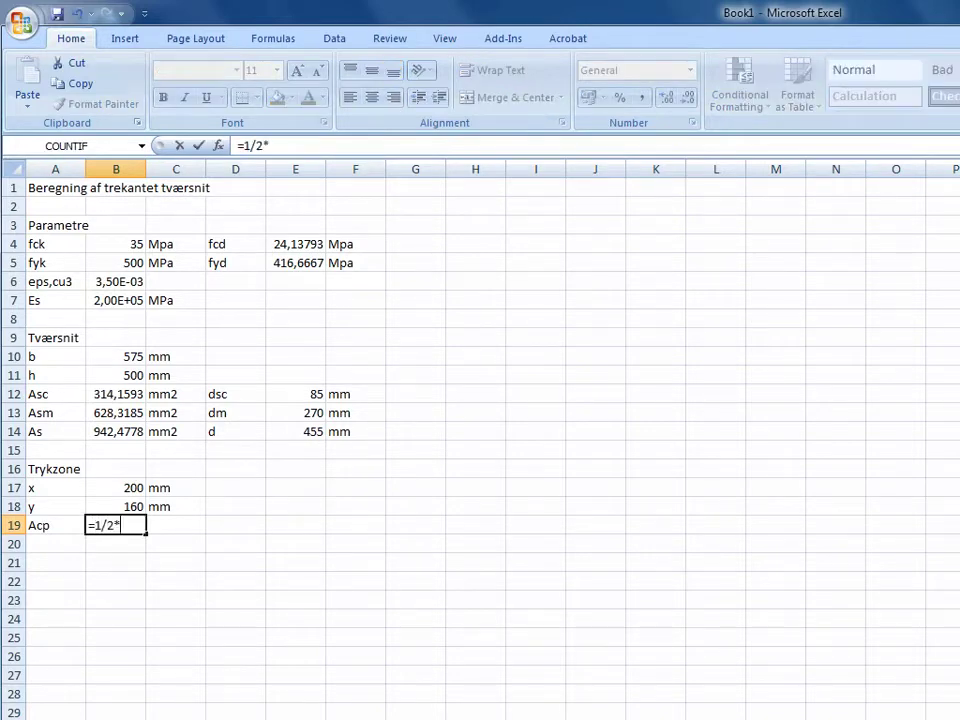
{"action": "key", "text": "Up"}
{"action": "type", "text": "*"}
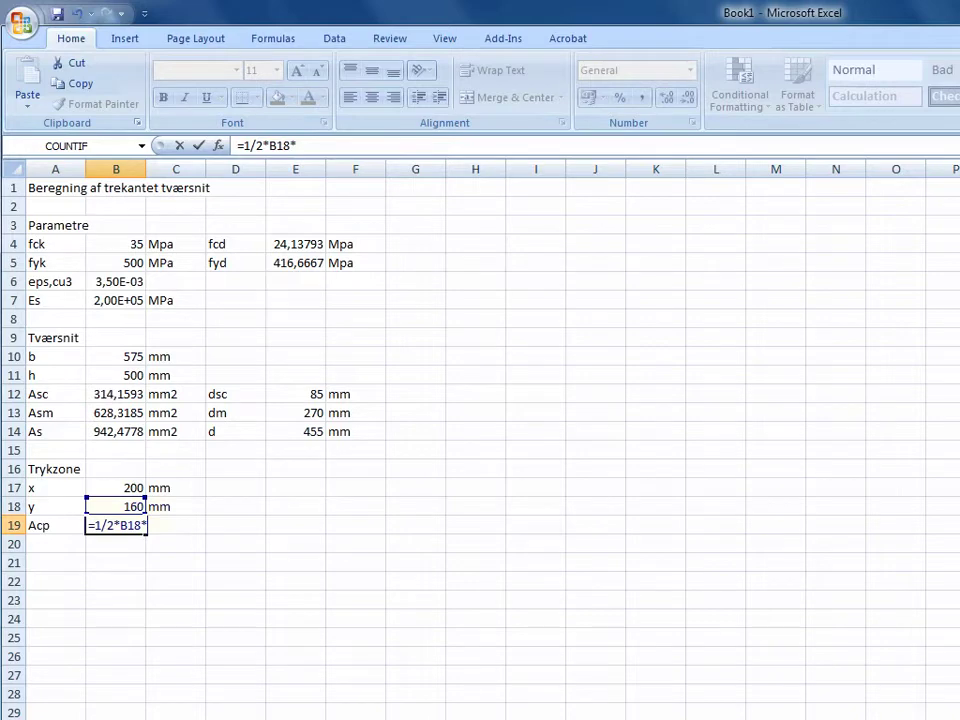
{"action": "key", "text": "Up"}
{"action": "type", "text": "/"}
{"action": "left_click", "coordinate": [116, 375]}
{"action": "type", "text": "*"}
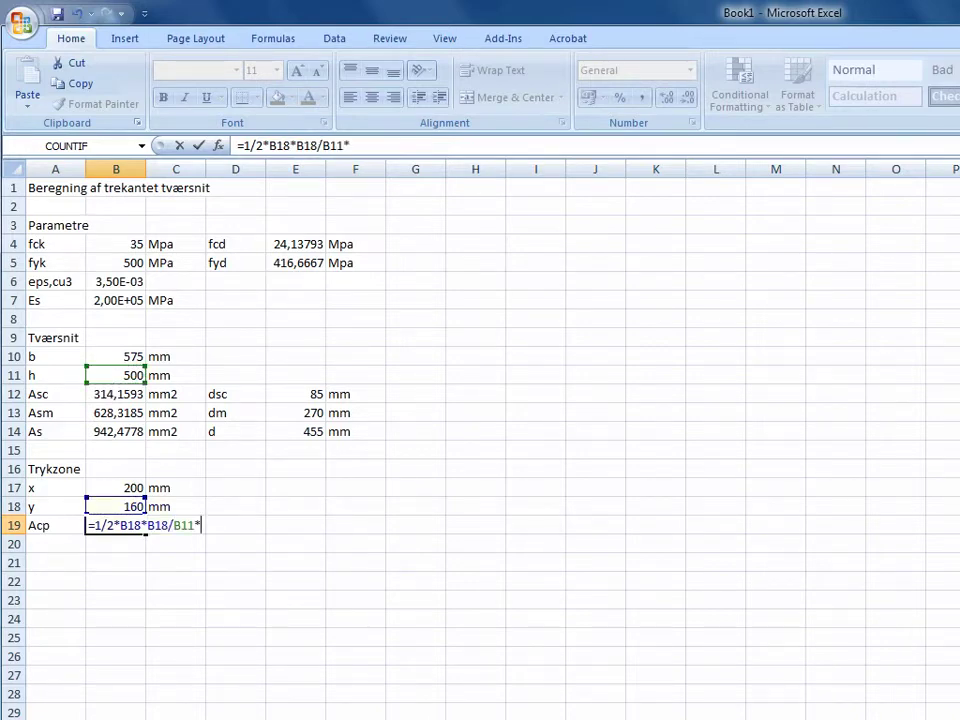
{"action": "left_click", "coordinate": [116, 357]}
{"action": "key", "text": "Return"}
{"action": "left_click", "coordinate": [176, 525]}
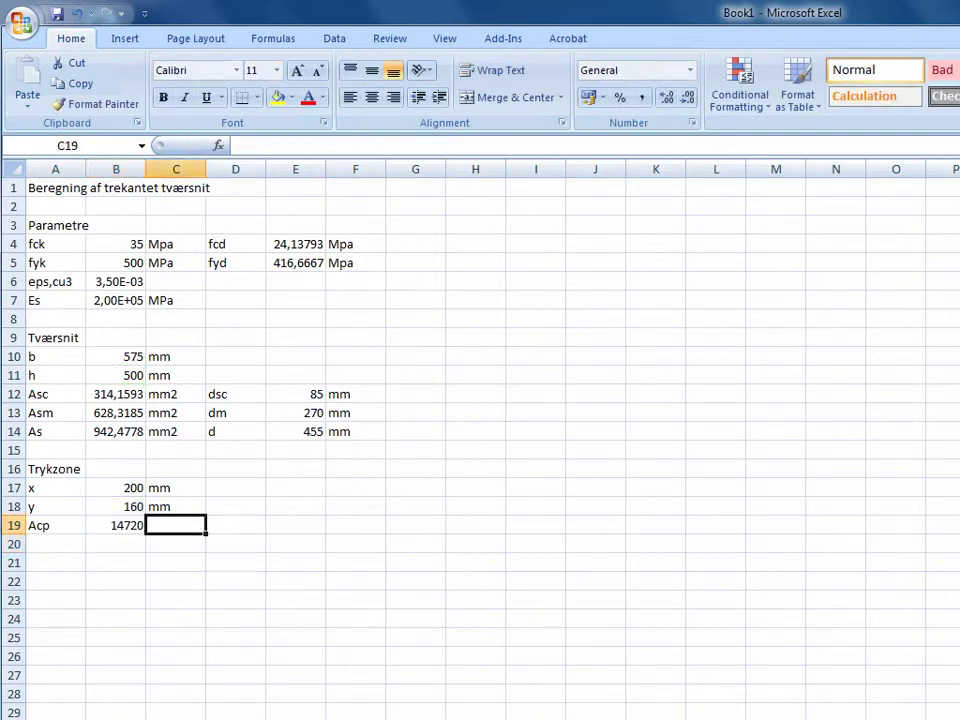
{"action": "type", "text": "mm2"}
{"action": "key", "text": "Return"}
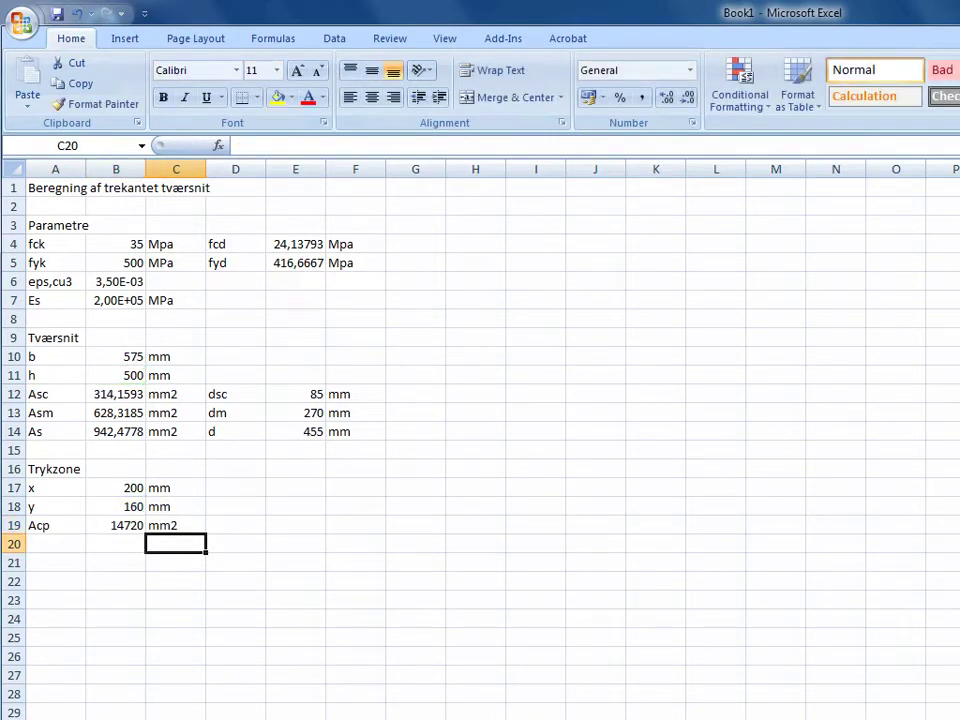
Step: Enter the strain label eps,sc in A21, leaving row 20 empty
{"action": "key", "text": "Down"}
{"action": "key", "text": "Left"}
{"action": "key", "text": "Left"}
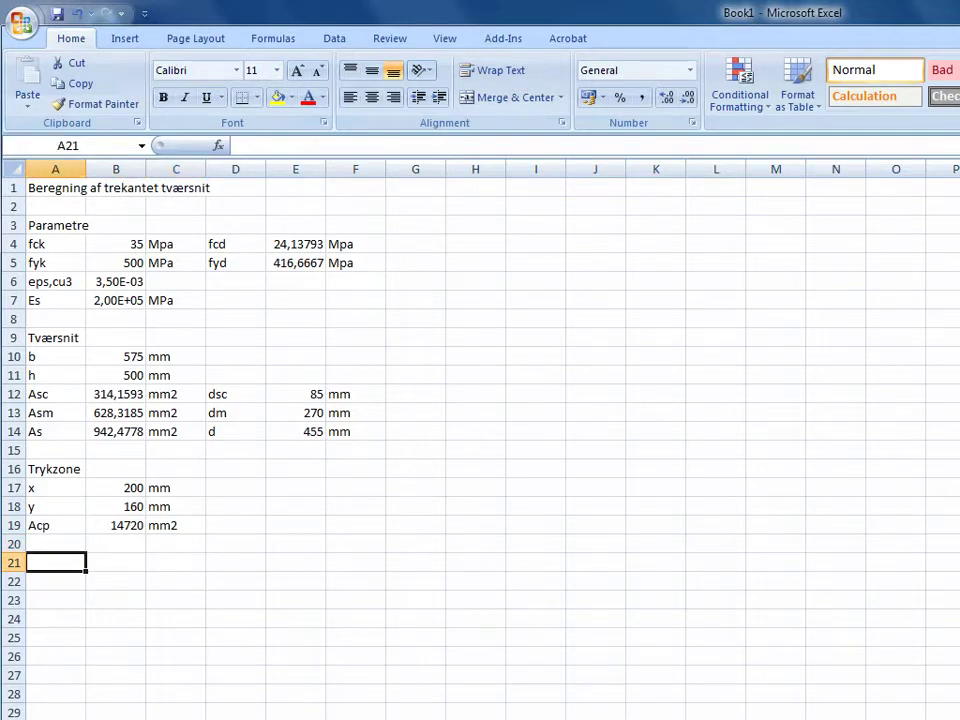
{"action": "type", "text": "eps,sc"}
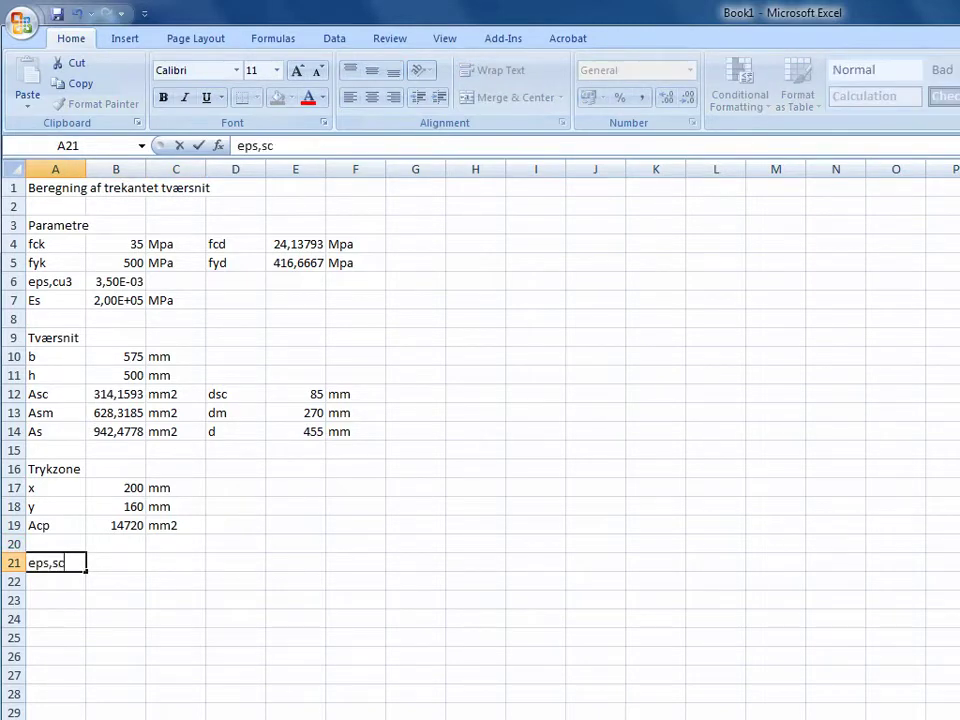
{"action": "key", "text": "Return"}
{"action": "type", "text": "eps,sc"}
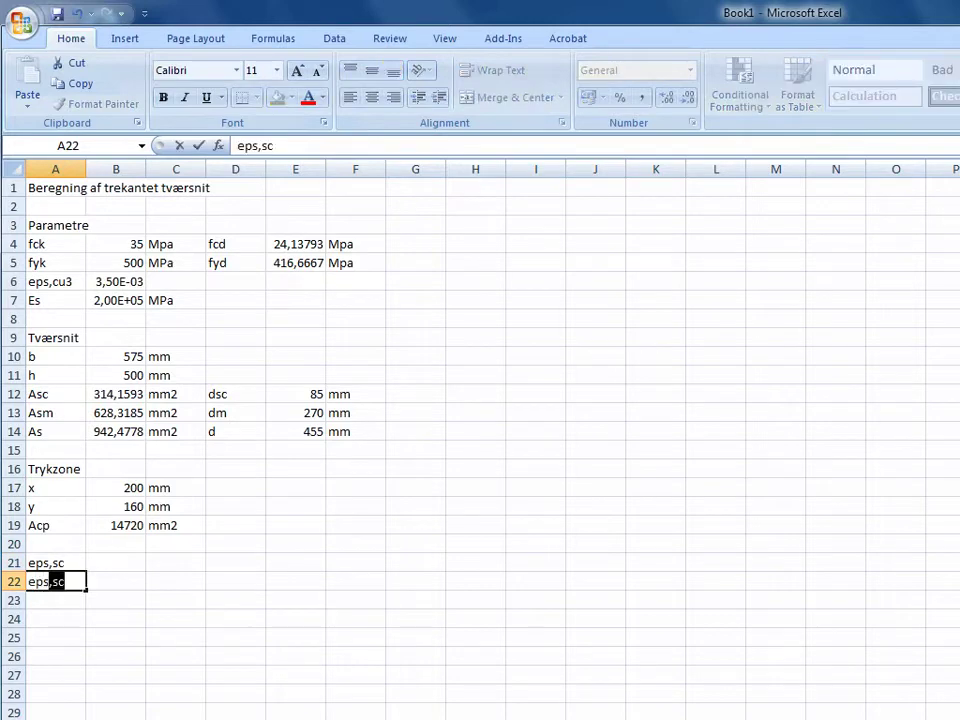
{"action": "key", "text": "Return"}
{"action": "key", "text": "Up"}
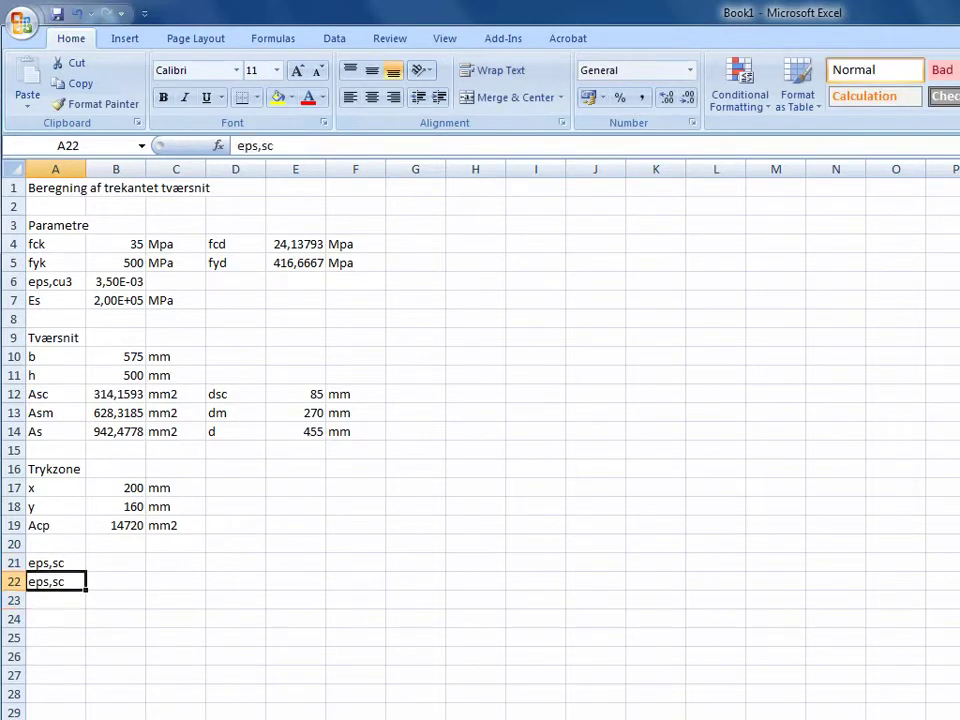
{"action": "key", "text": "F2"}
{"action": "key", "text": "BackSpace"}
{"action": "key", "text": "Return"}
{"action": "type", "text": "sep"}
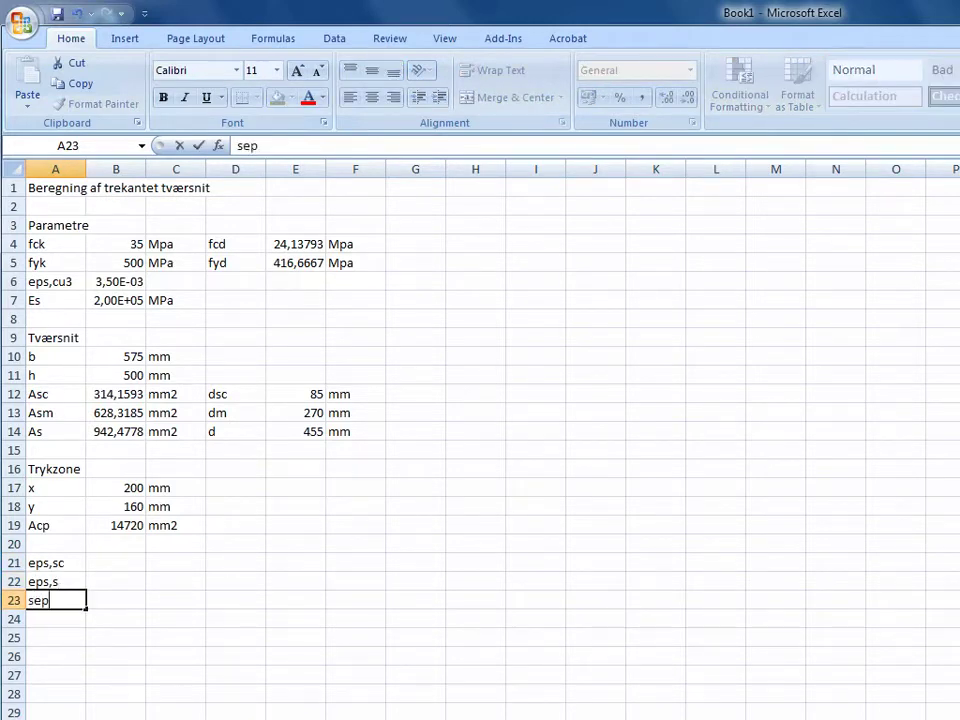
{"action": "type", "text": ",s"}
{"action": "key", "text": "Up"}
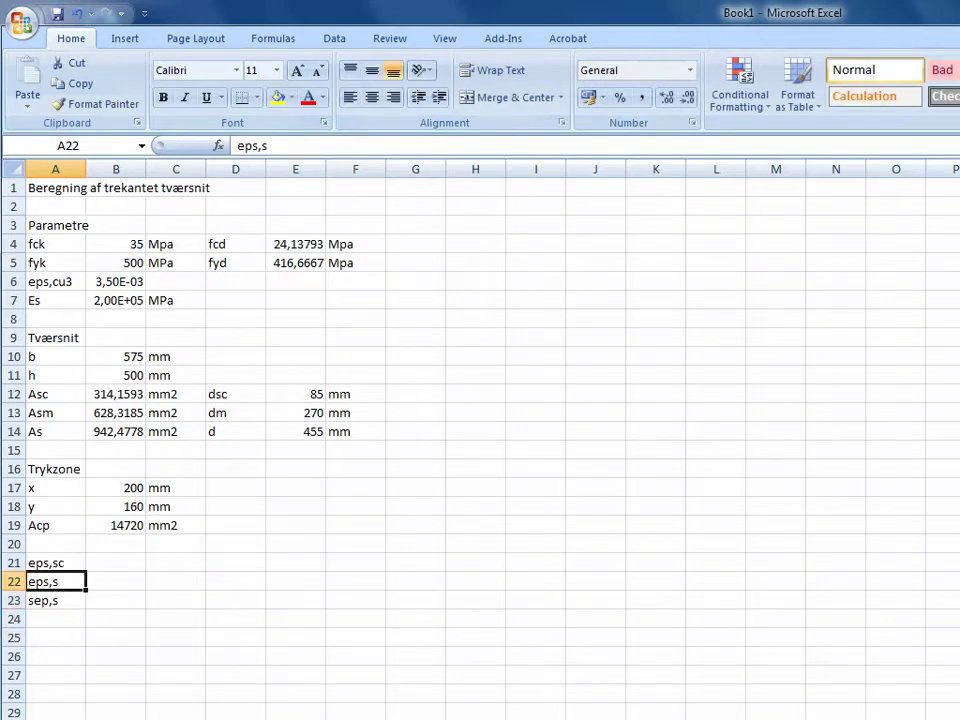
Step: Enter the strain labels eps,sm in A22 and eps,s in A23
{"action": "type", "text": "eps,s"}
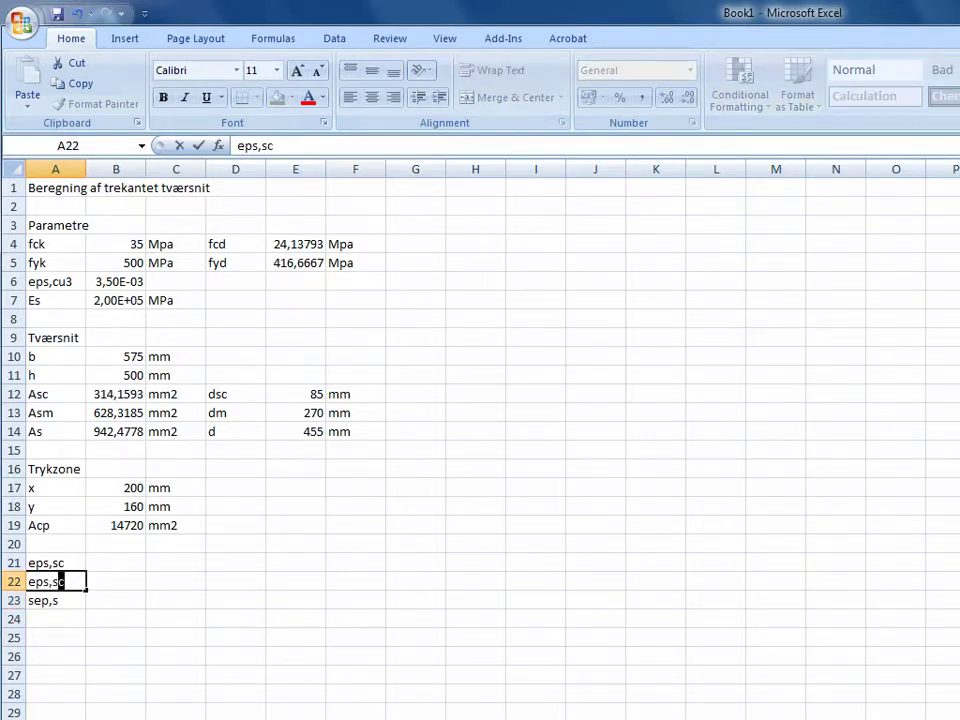
{"action": "type", "text": "m"}
{"action": "key", "text": "Return"}
{"action": "type", "text": "eps,s"}
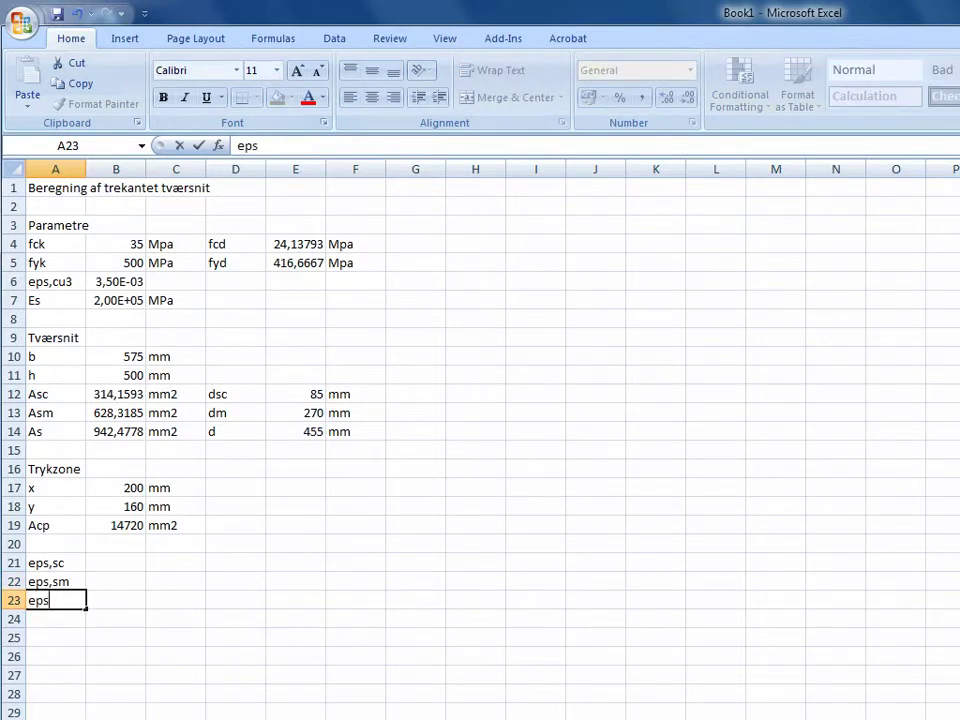
{"action": "key", "text": "Right"}
Step: Calculate the strain eps,sc in B21 with the formula =B6/B17*(B17-E12)
{"action": "key", "text": "Up"}
{"action": "key", "text": "Up"}
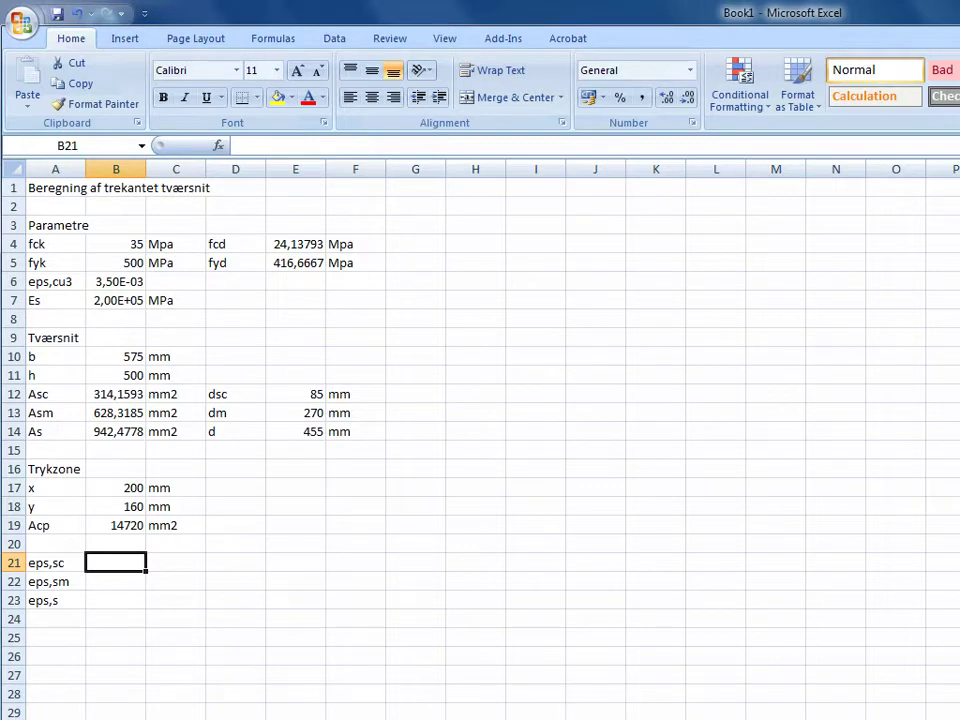
{"action": "type", "text": "="}
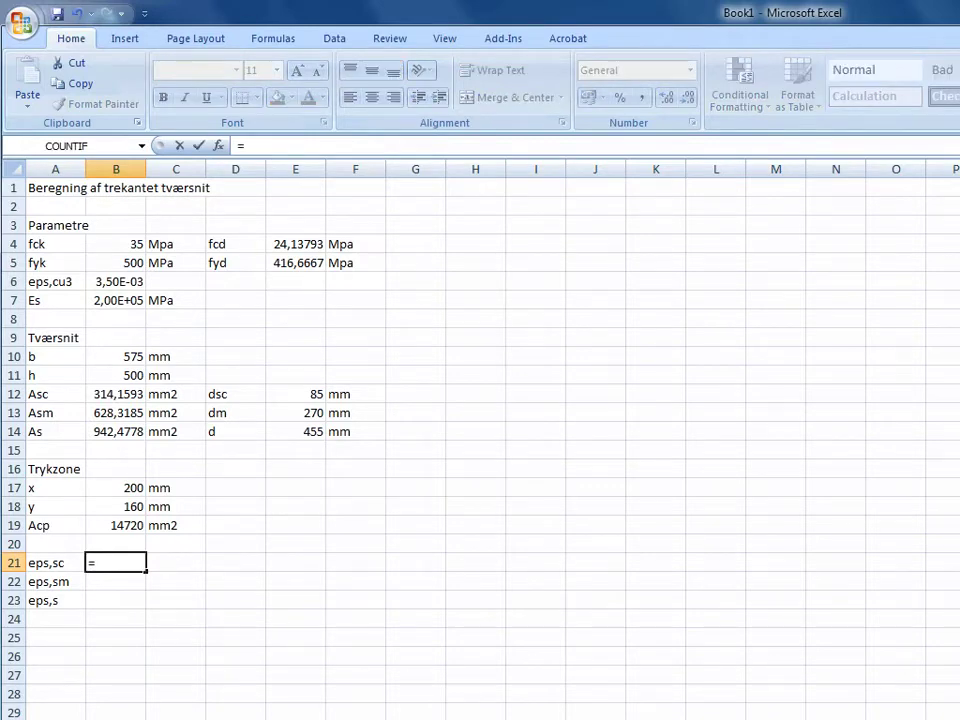
{"action": "left_click", "coordinate": [118, 282]}
{"action": "type", "text": "/"}
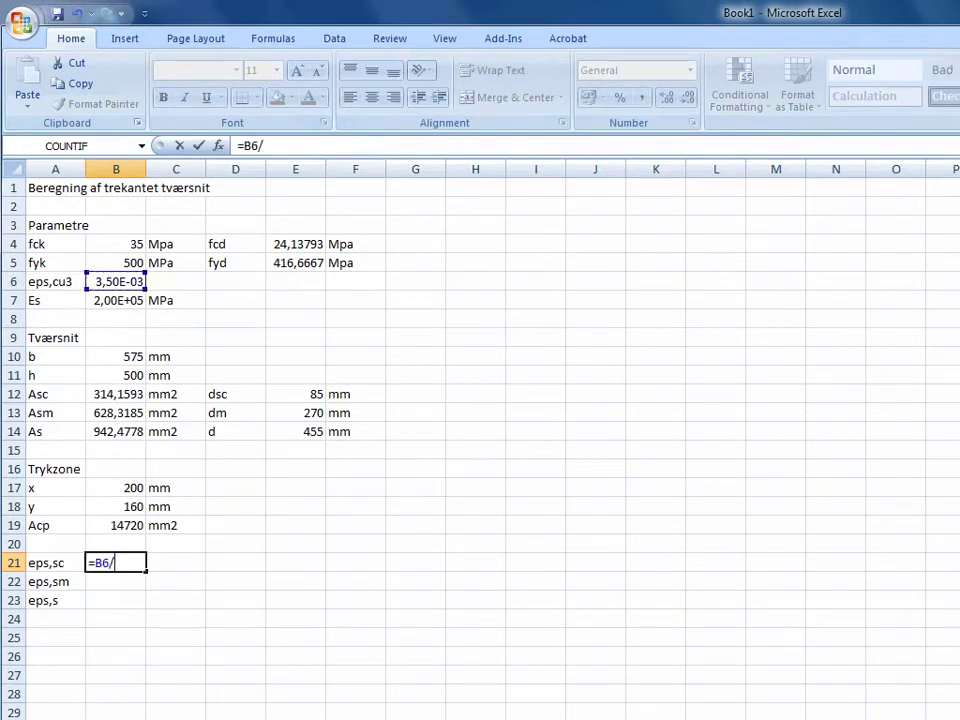
{"action": "left_click", "coordinate": [118, 488]}
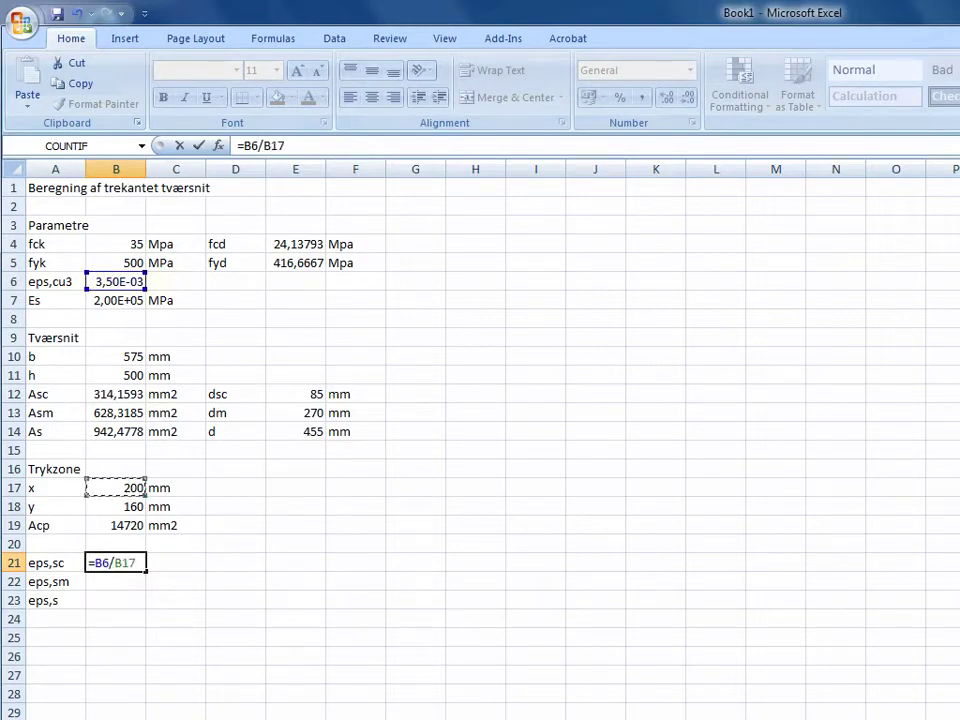
{"action": "type", "text": "*"}
{"action": "type", "text": "("}
{"action": "left_click", "coordinate": [116, 487]}
{"action": "type", "text": "-"}
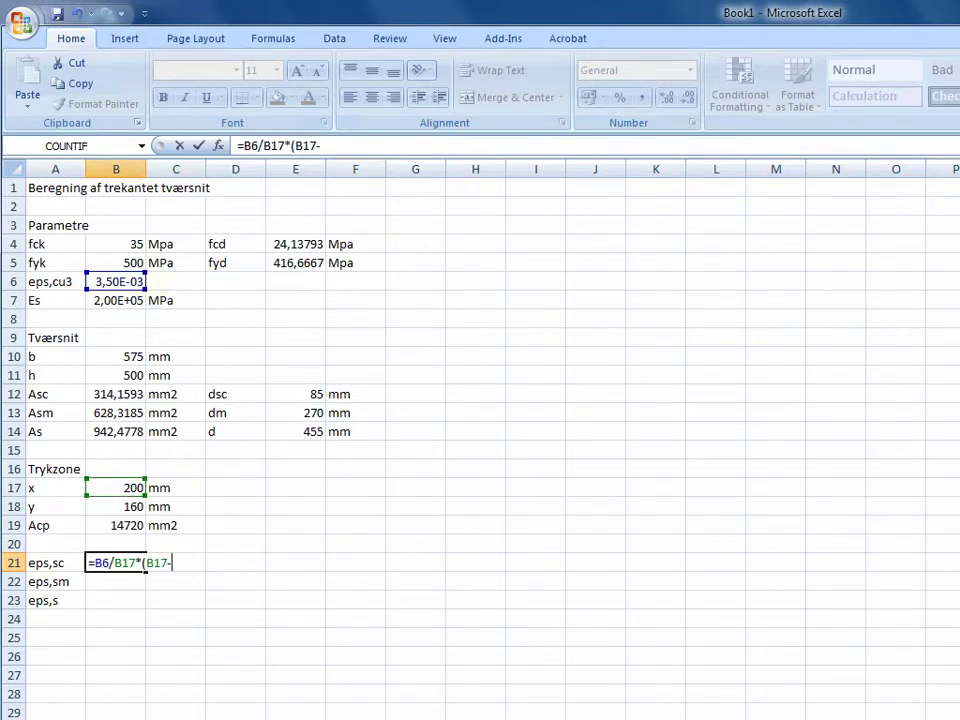
{"action": "left_click", "coordinate": [296, 394]}
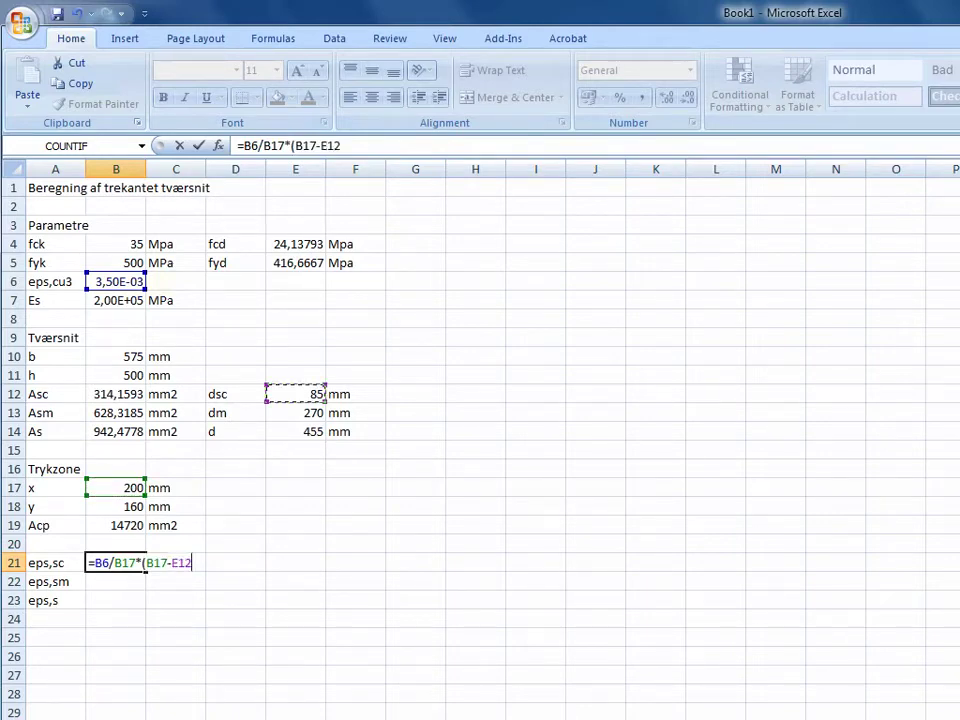
{"action": "type", "text": ")"}
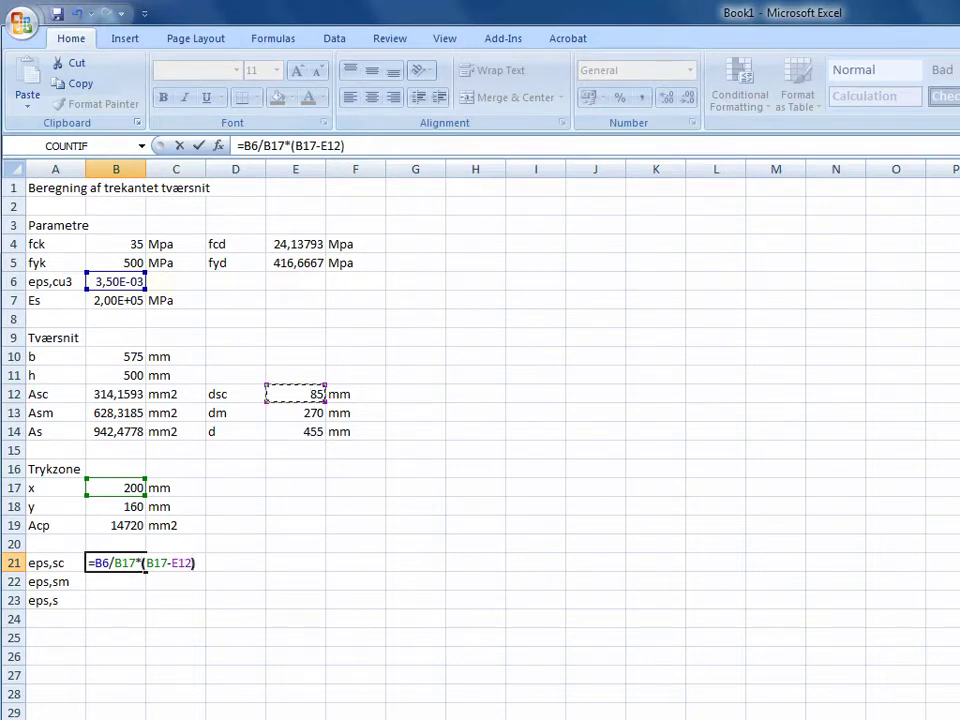
{"action": "key", "text": "Return"}
Step: Mark the eps,sc strain as compression with the note "(tryk)" in C21
{"action": "key", "text": "Up"}
{"action": "key", "text": "Right"}
{"action": "type", "text": "(t"}
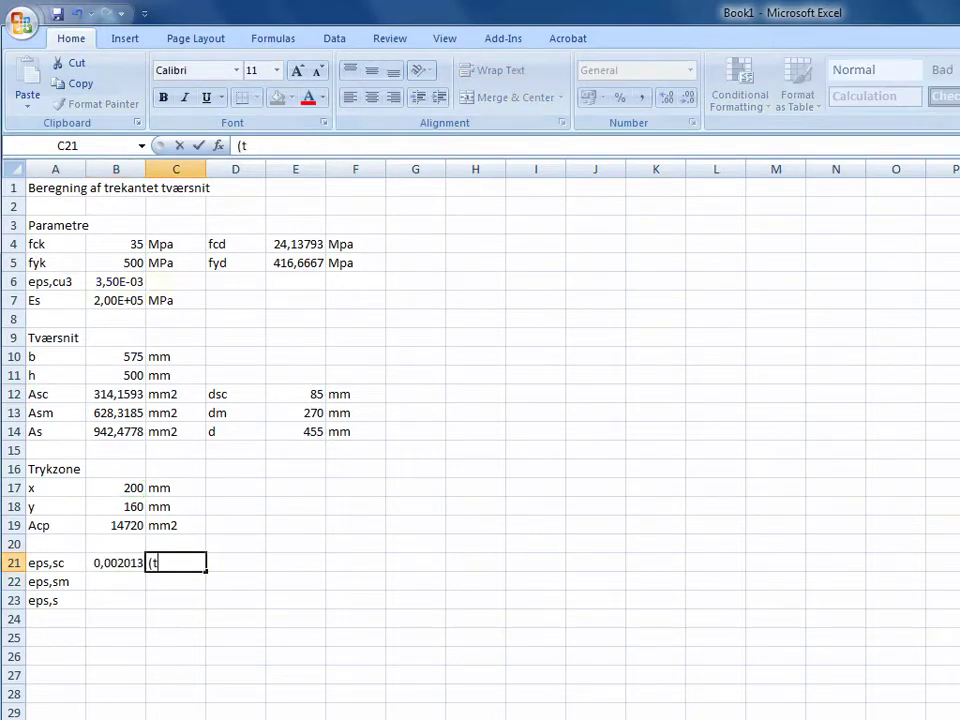
{"action": "type", "text": "ryk)"}
{"action": "key", "text": "Return"}
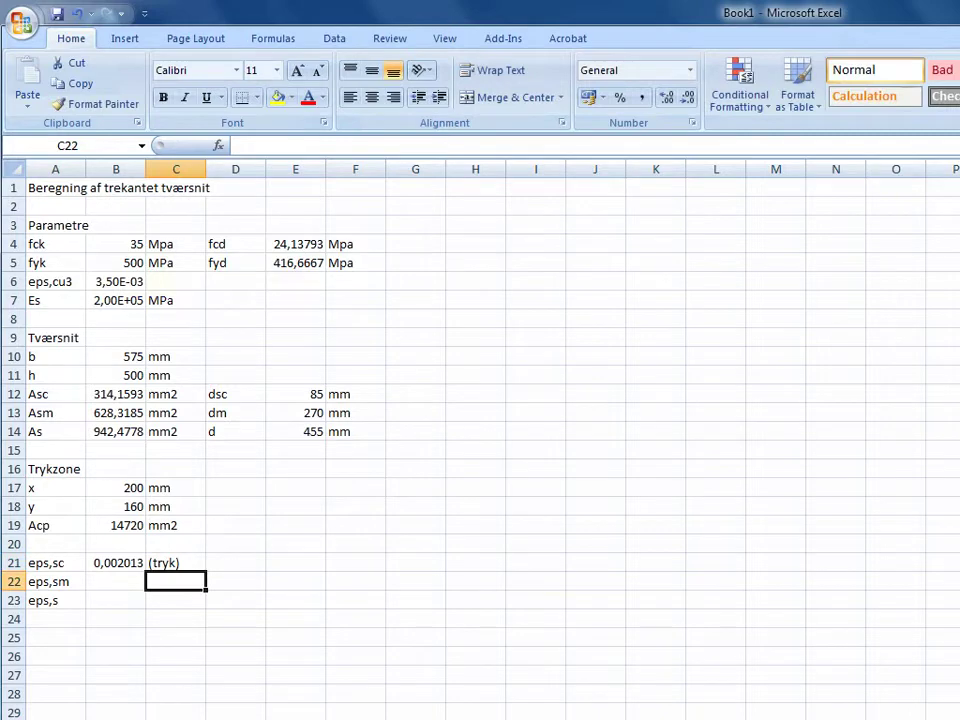
Step: Calculate the strain eps,sm in B22 with the formula =B6/B17*(E13-B17)
{"action": "key", "text": "Left"}
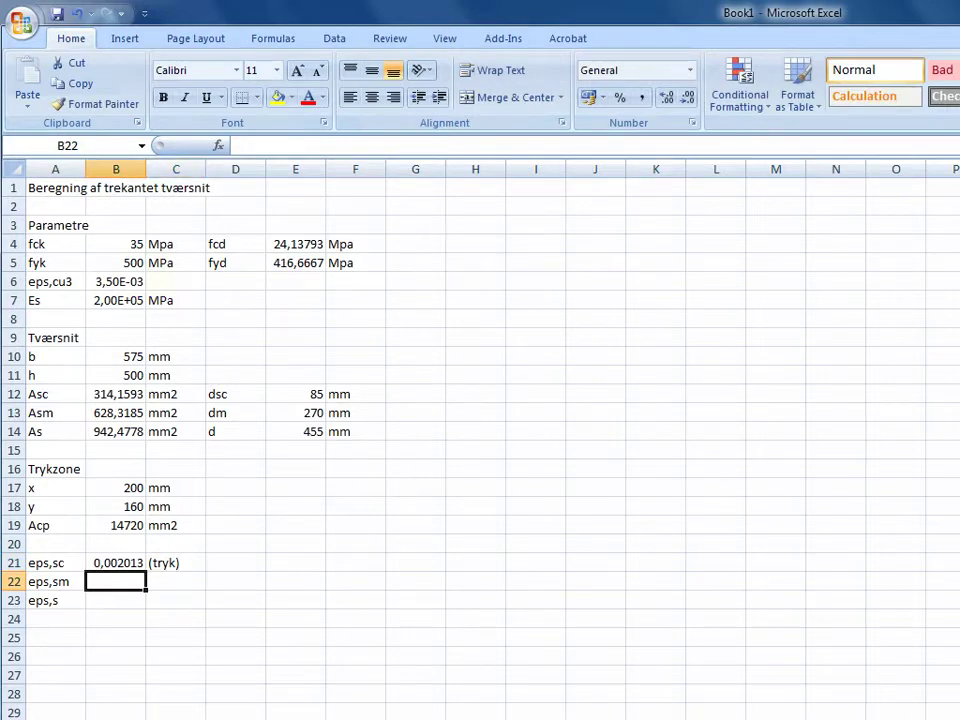
{"action": "type", "text": "="}
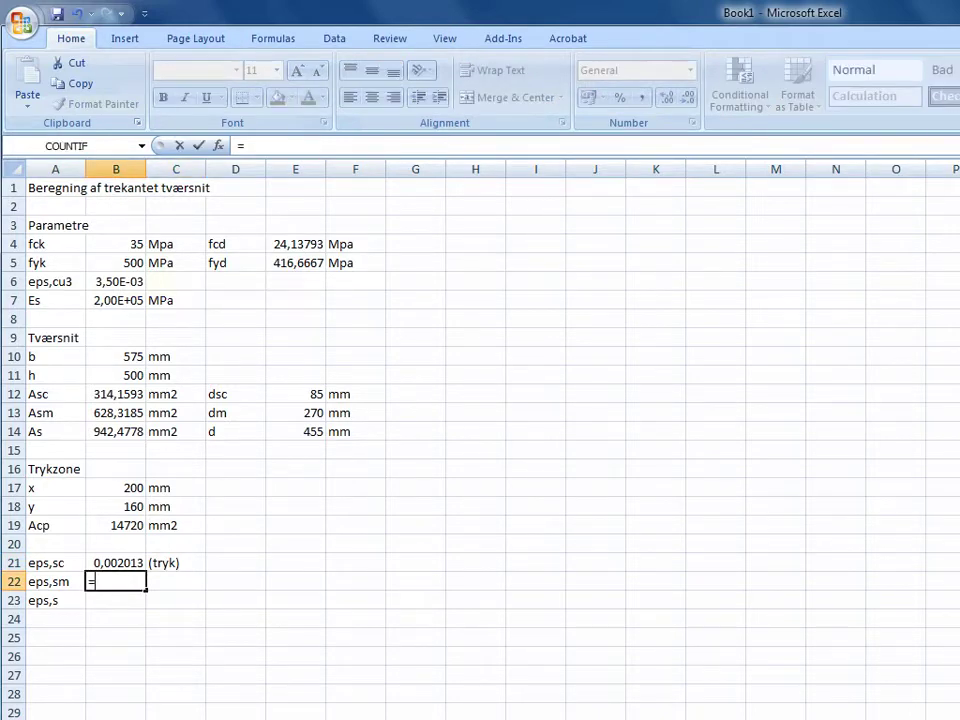
{"action": "left_click", "coordinate": [122, 282]}
{"action": "type", "text": "/"}
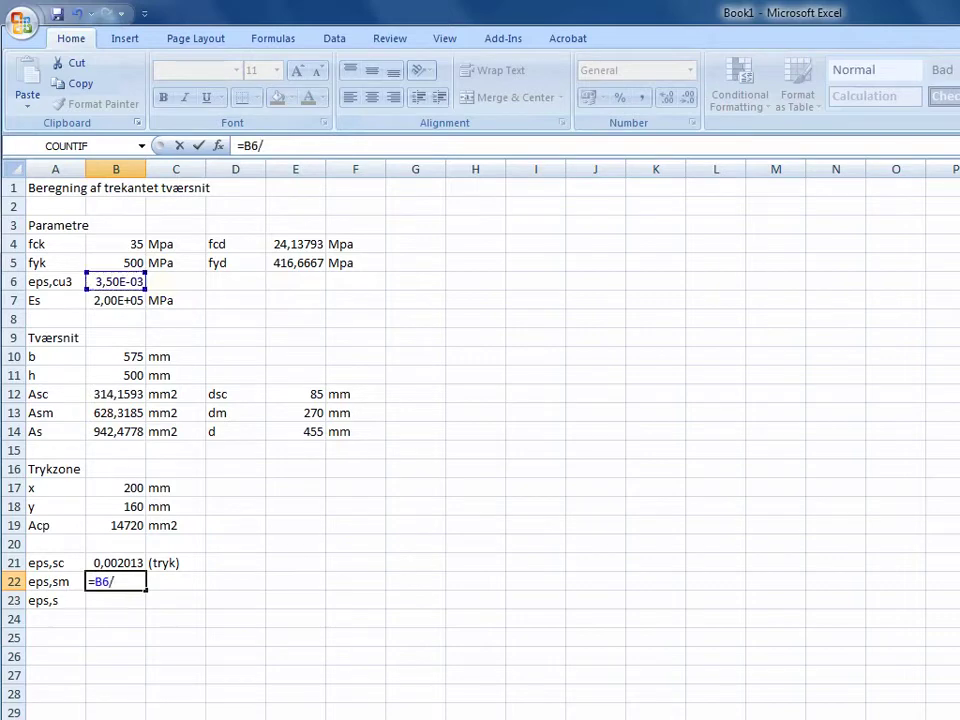
{"action": "left_click", "coordinate": [116, 488]}
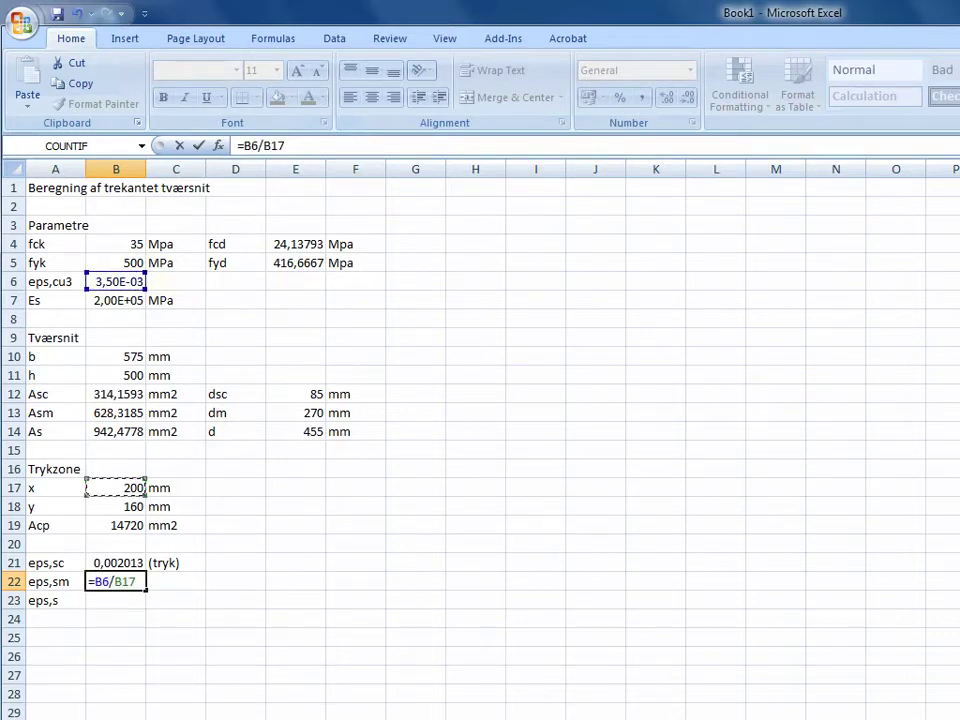
{"action": "type", "text": "*("}
{"action": "left_click", "coordinate": [296, 413]}
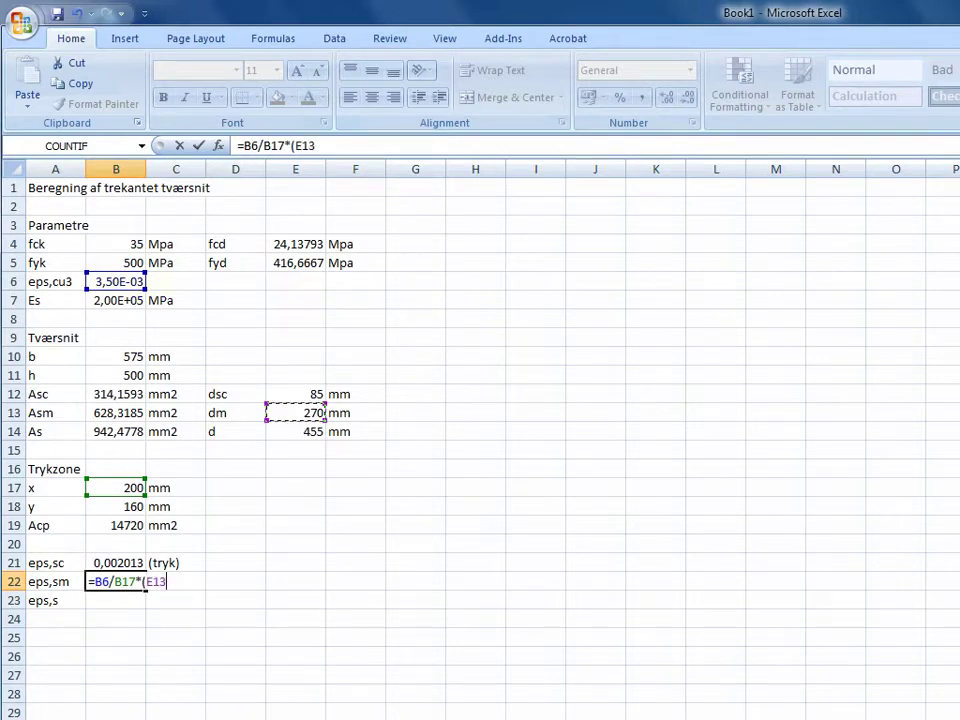
{"action": "type", "text": "-"}
{"action": "left_click", "coordinate": [116, 488]}
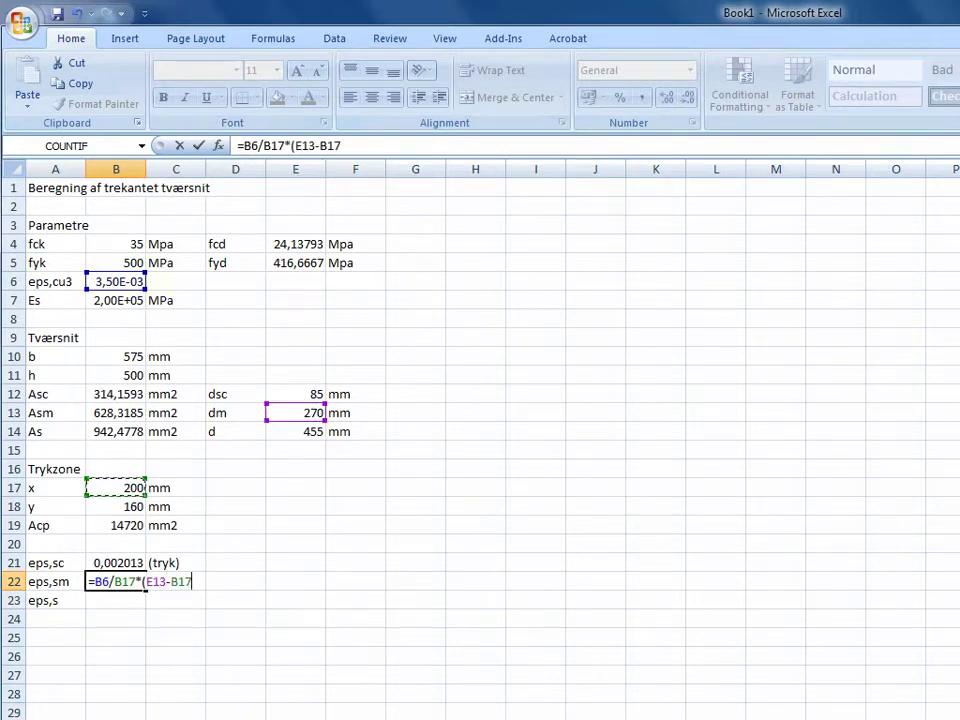
{"action": "type", "text": ")"}
{"action": "key", "text": "Return"}
Step: Mark the eps,sm strain as tension with the note "(træk)" in C22
{"action": "key", "text": "Up"}
{"action": "key", "text": "Right"}
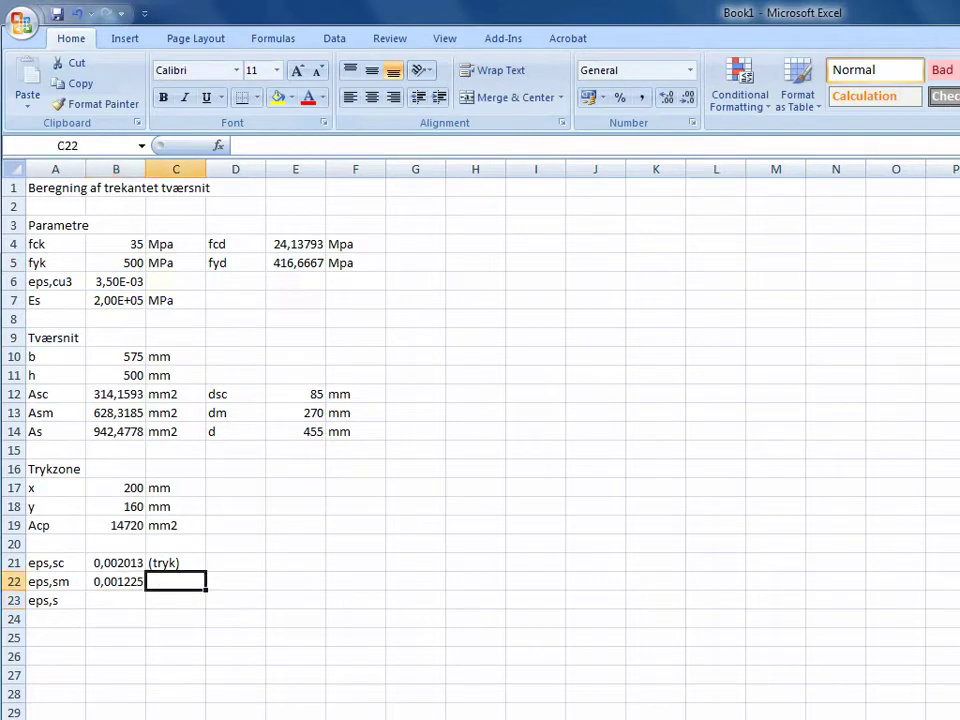
{"action": "type", "text": "(træk)"}
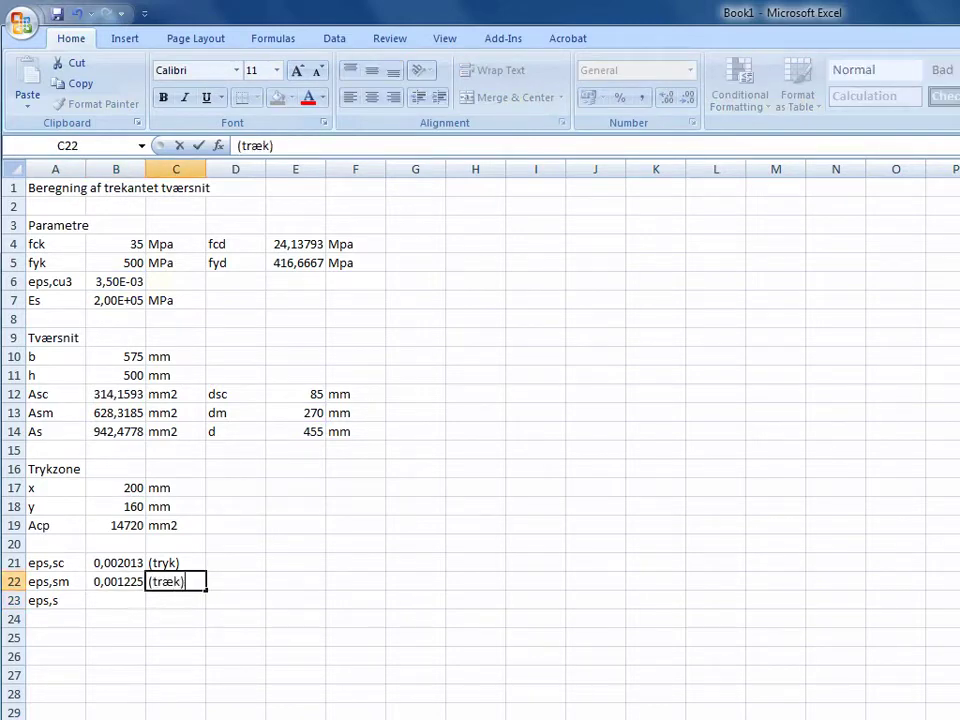
{"action": "key", "text": "Return"}
Step: Calculate the strain eps,s in B23 with the formula =B6/B17*(E14-B17)
{"action": "key", "text": "Left"}
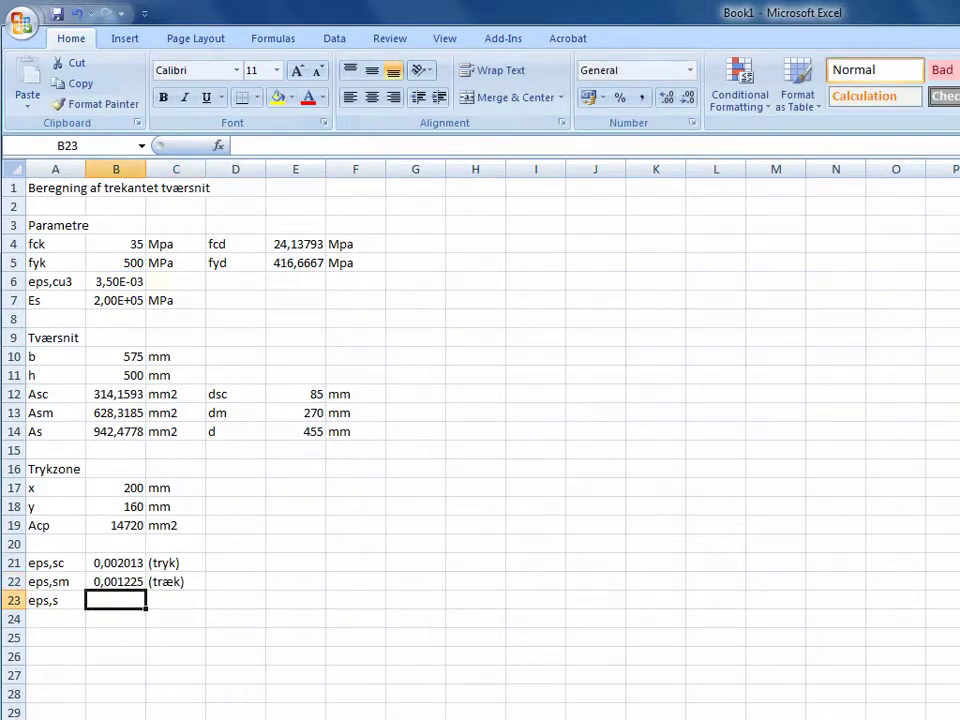
{"action": "type", "text": "="}
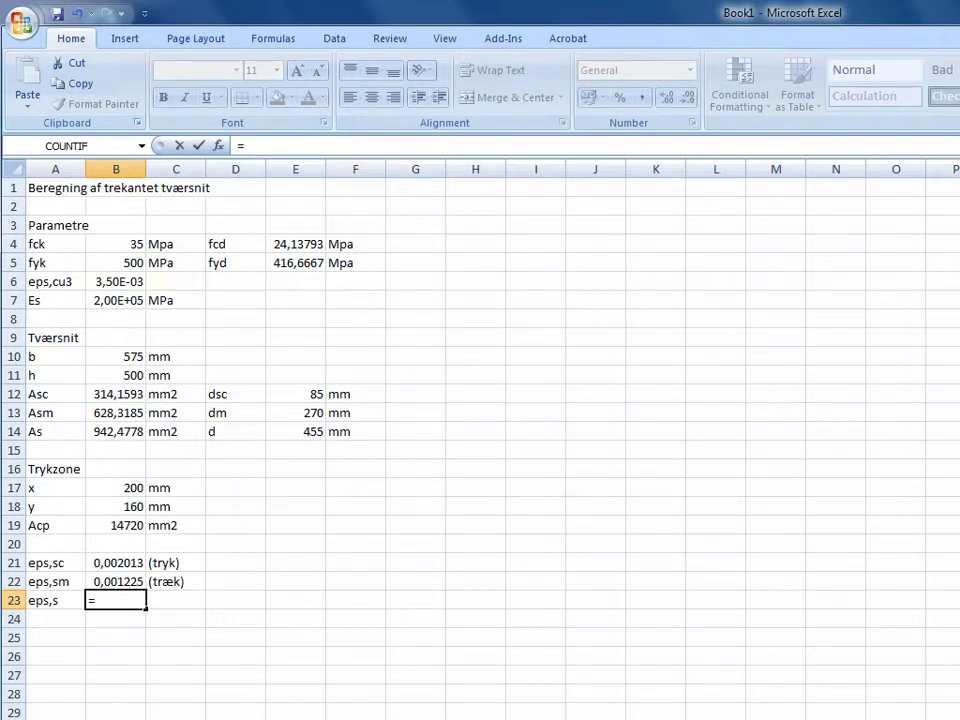
{"action": "left_click", "coordinate": [128, 282]}
{"action": "type", "text": "/"}
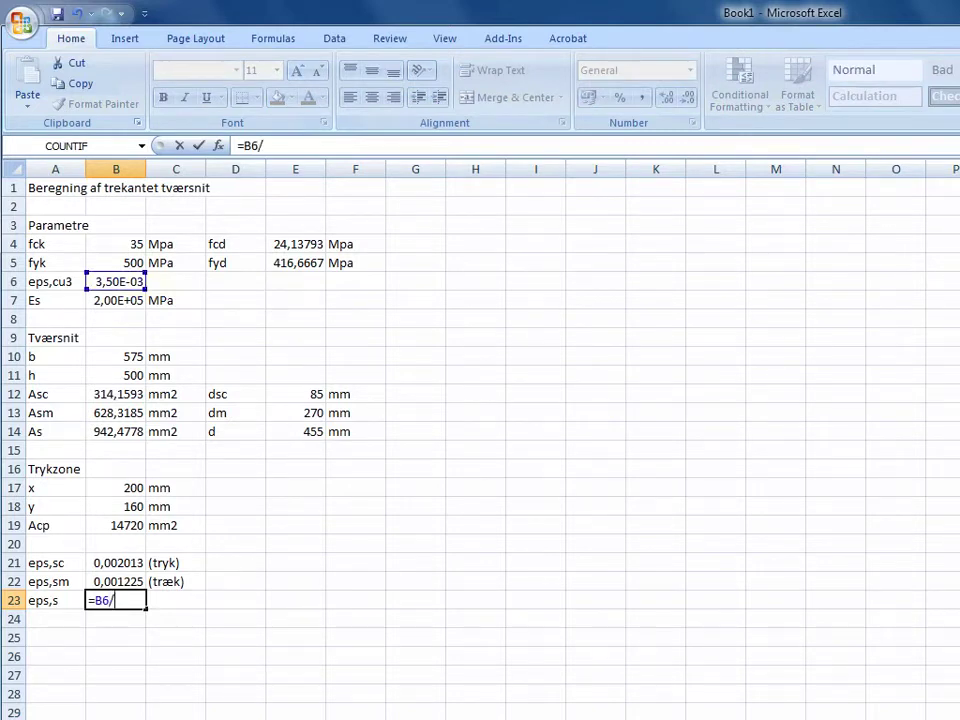
{"action": "left_click", "coordinate": [115, 487]}
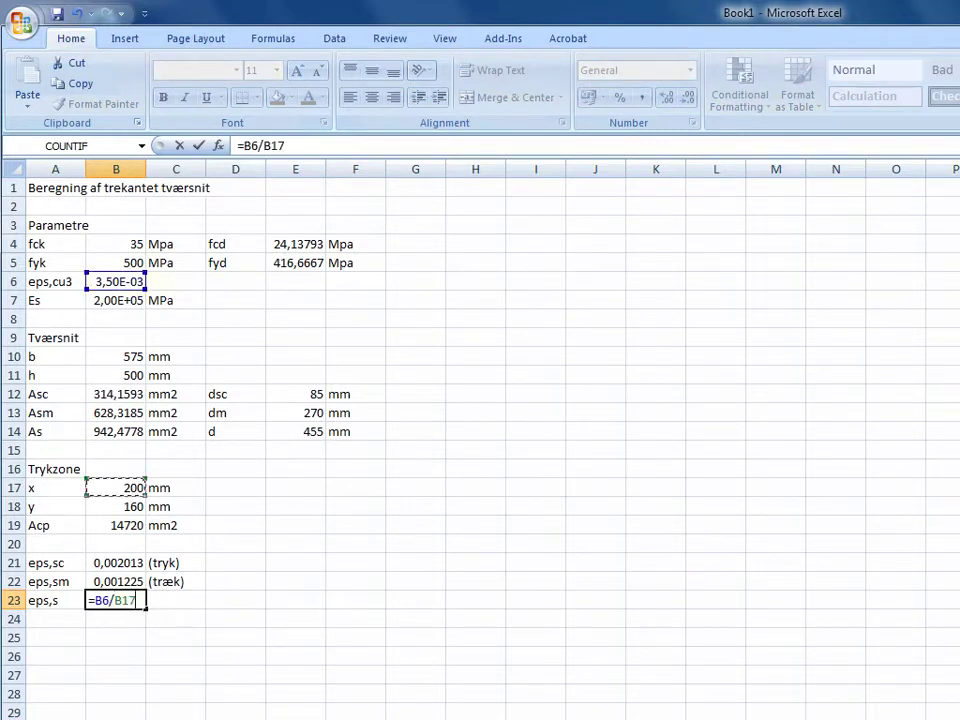
{"action": "type", "text": "*("}
{"action": "left_click", "coordinate": [296, 432]}
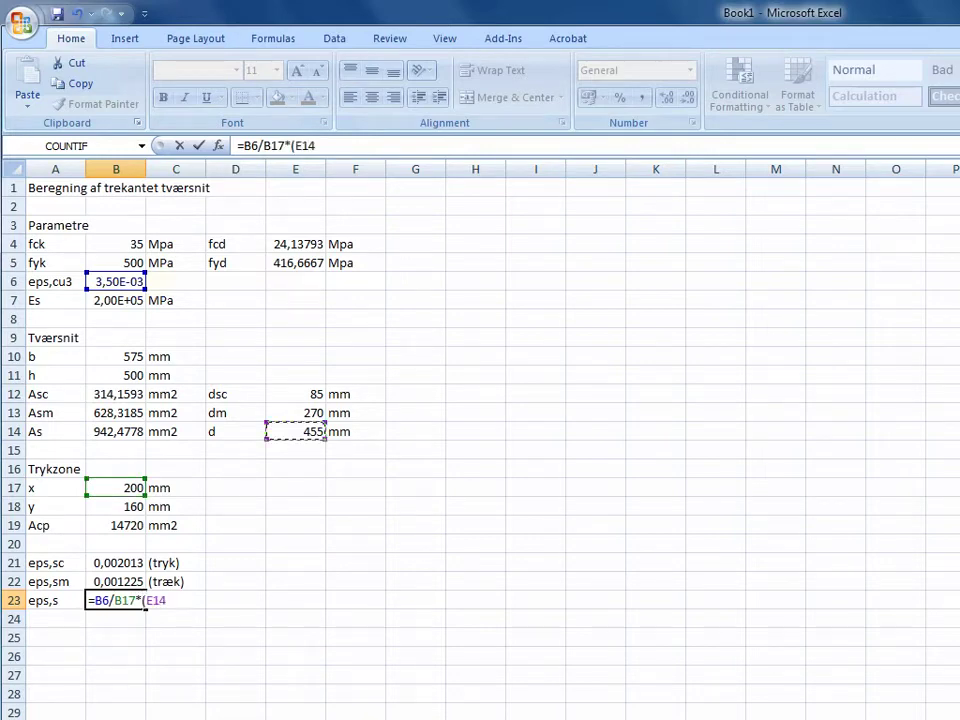
{"action": "type", "text": "-"}
{"action": "left_click", "coordinate": [118, 488]}
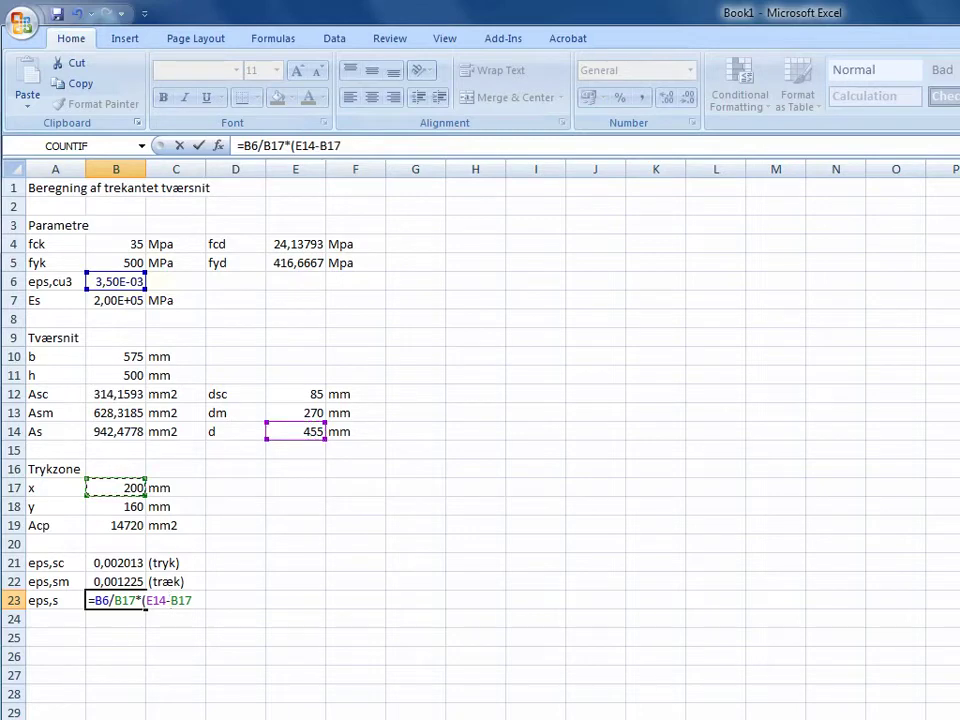
{"action": "type", "text": ")"}
{"action": "key", "text": "Return"}
Step: Mark the eps,s strain as tension with the note "(træk)" in C23
{"action": "key", "text": "Up"}
{"action": "key", "text": "Right"}
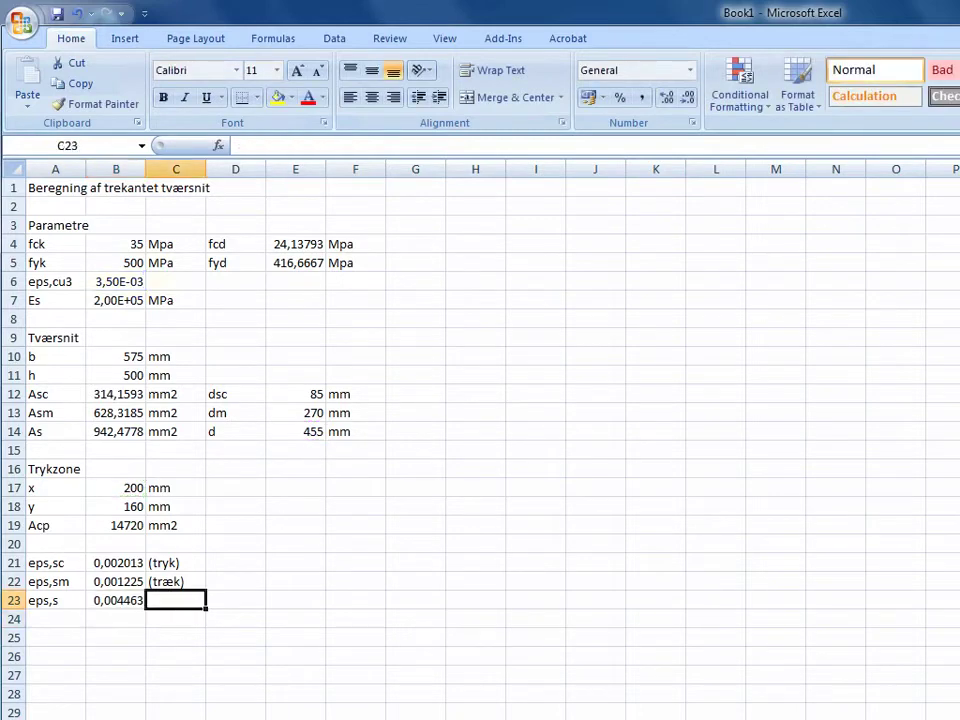
{"action": "type", "text": "(træk)"}
{"action": "key", "text": "Return"}
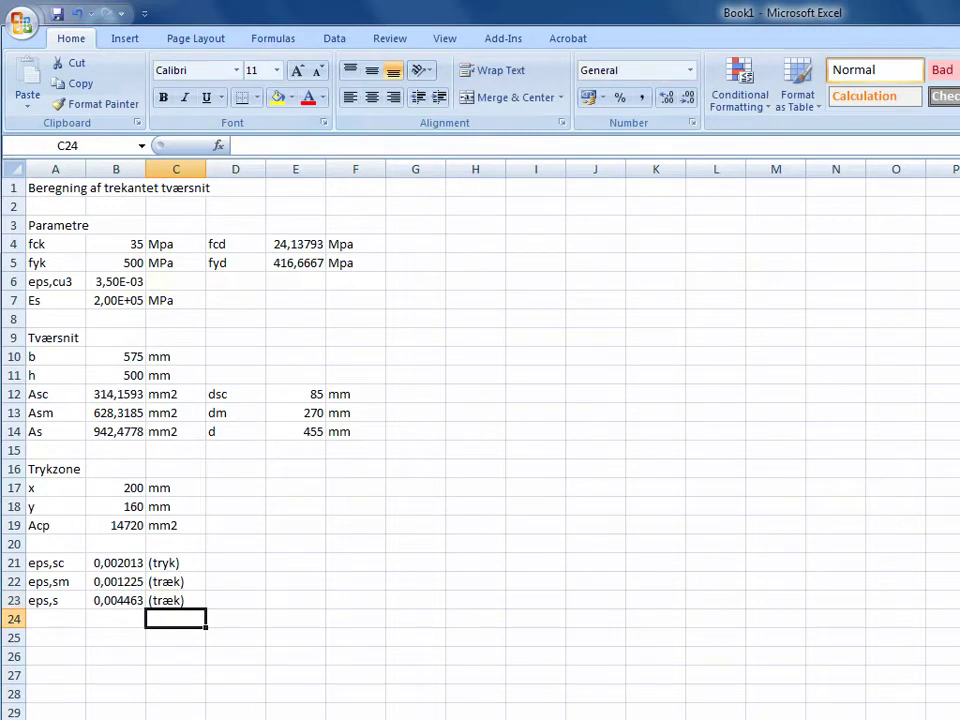
Step: Enter the stress labels sigma,sc, sigma,sm and sigma,s in D21, D22 and D23 beside the strains
{"action": "key", "text": "Up"}
{"action": "key", "text": "Up"}
{"action": "key", "text": "Up"}
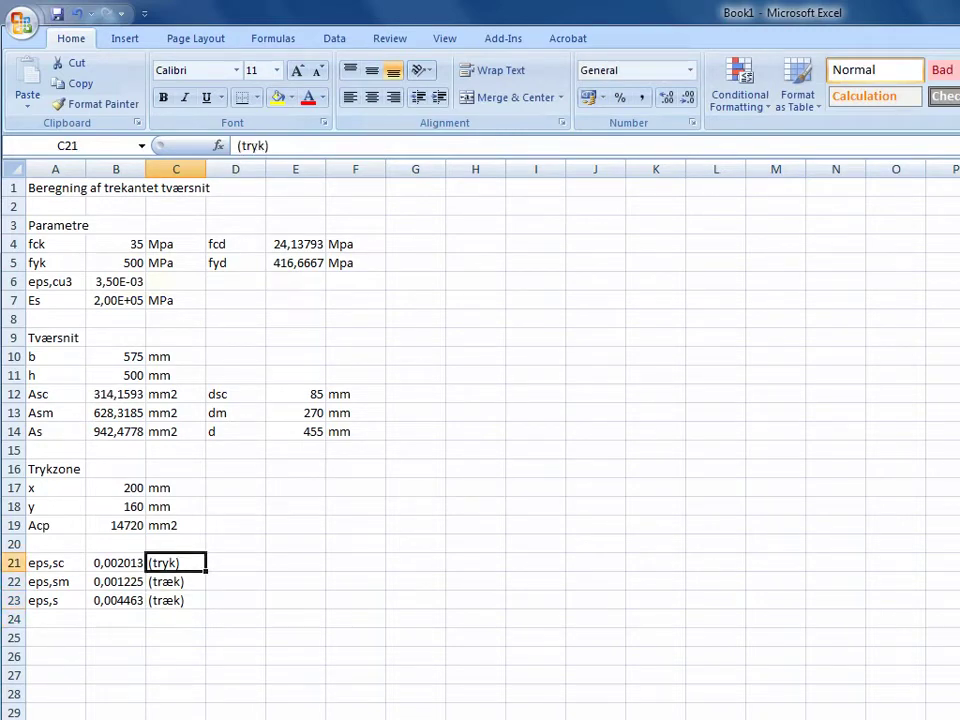
{"action": "key", "text": "Right"}
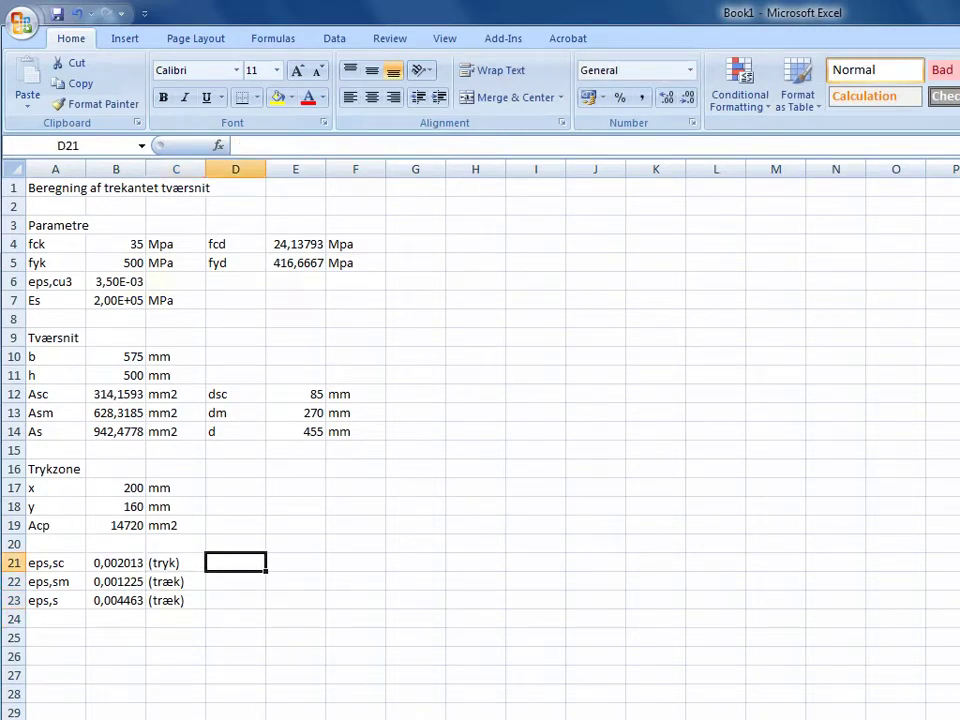
{"action": "type", "text": "sigma,sc"}
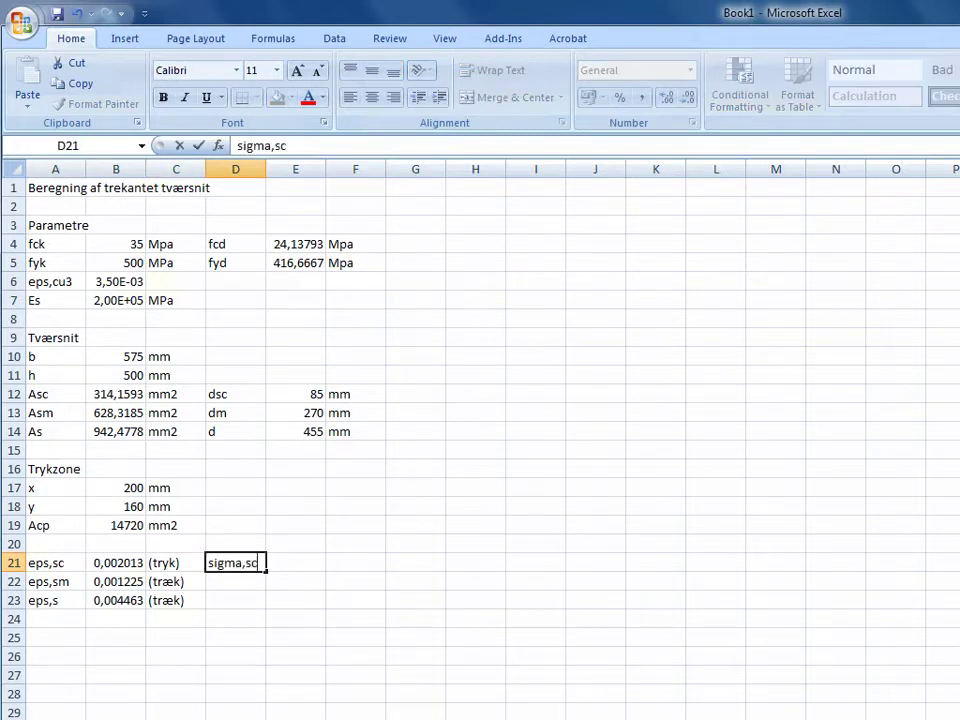
{"action": "key", "text": "Return"}
{"action": "type", "text": "sigm"}
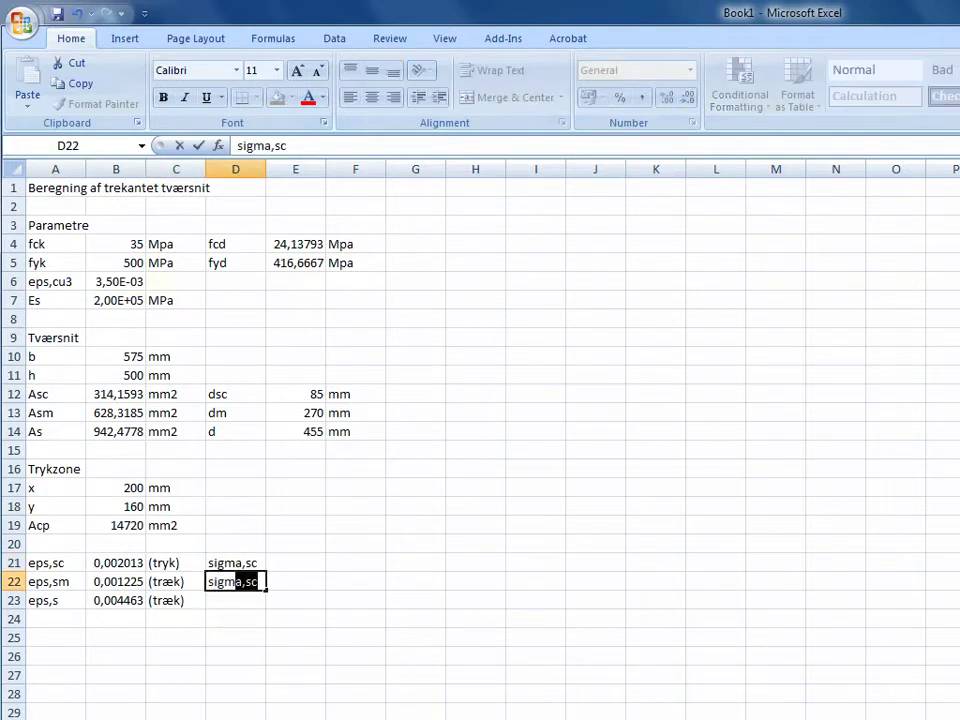
{"action": "type", "text": "a,sm"}
{"action": "key", "text": "Return"}
{"action": "type", "text": "sigma"}
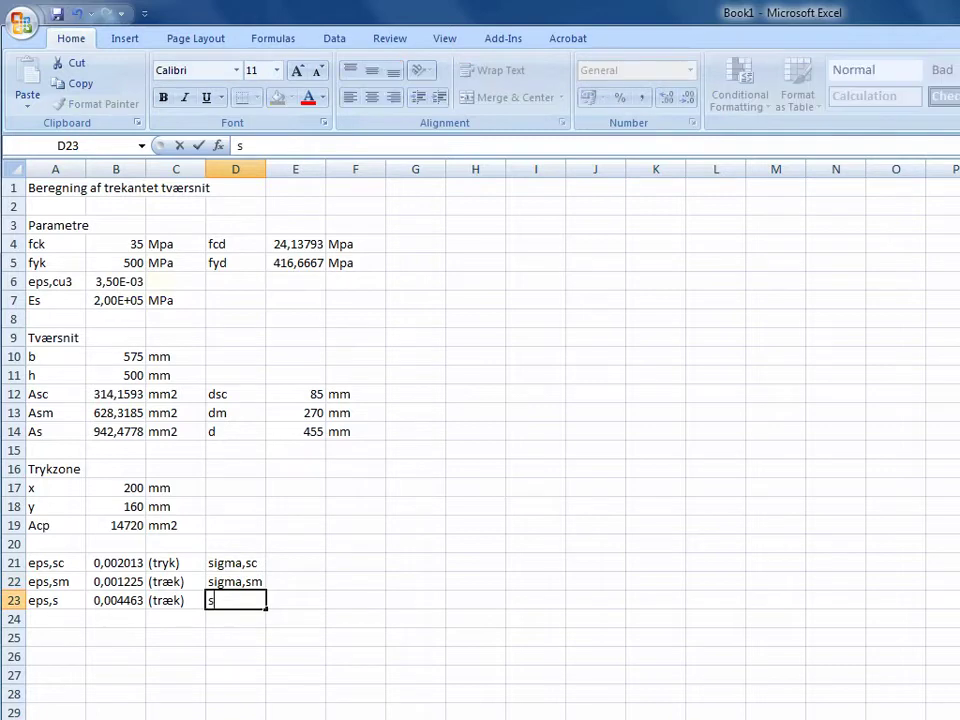
{"action": "type", "text": ",s"}
{"action": "key", "text": "Right"}
Step: Calculate the stress sigma,sc in E21 by multiplying the strain by Es with the formula =B21*B7
{"action": "key", "text": "Up"}
{"action": "key", "text": "Up"}
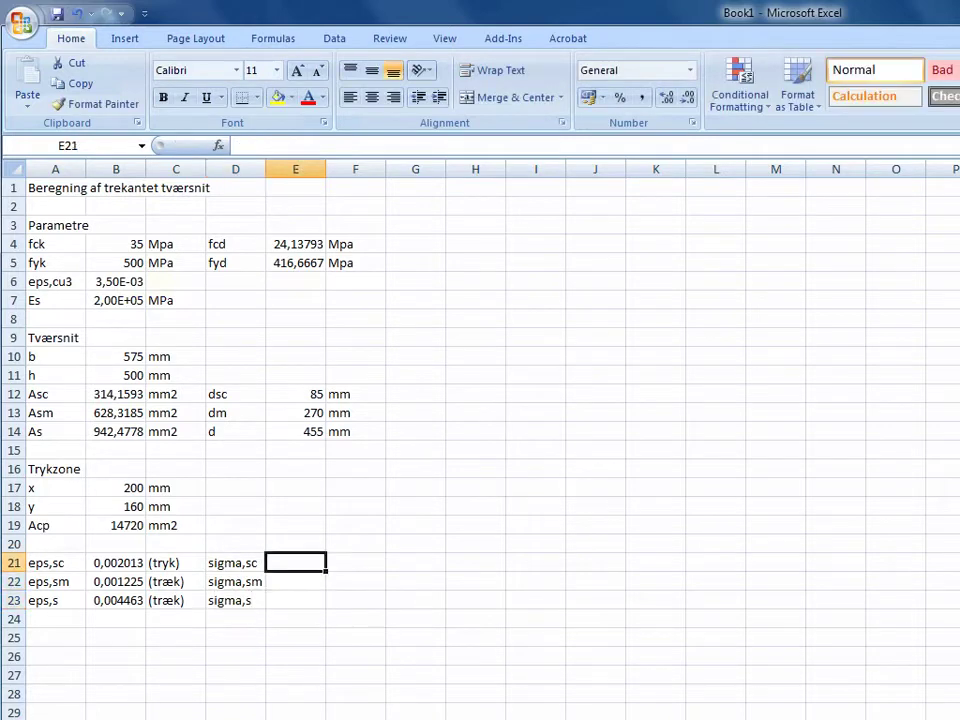
{"action": "type", "text": "="}
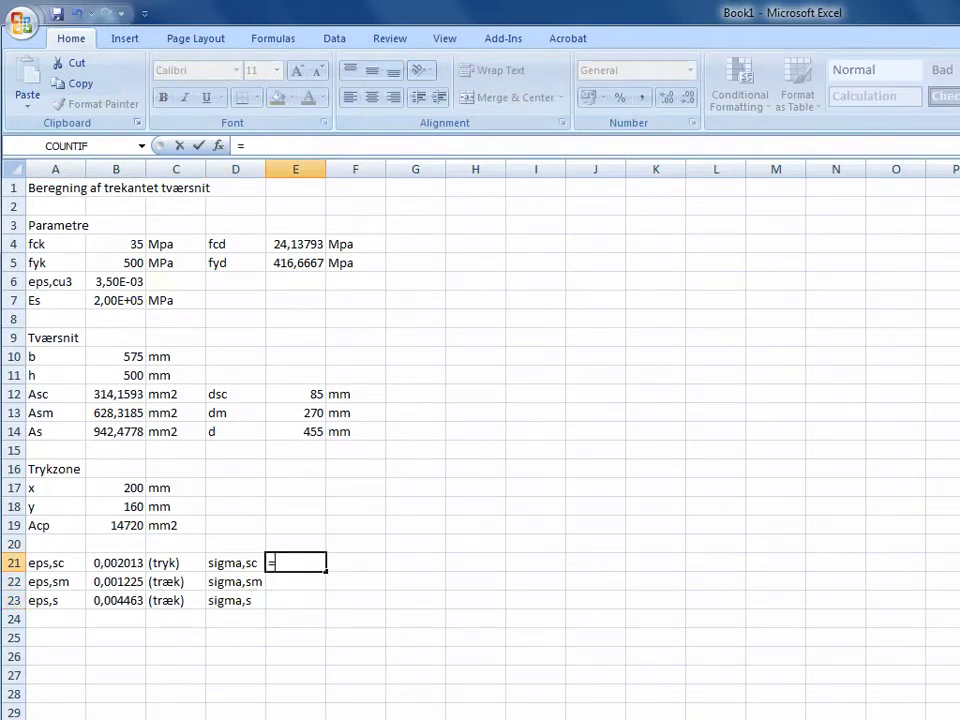
{"action": "key", "text": "Left"}
{"action": "key", "text": "Left"}
{"action": "key", "text": "Left"}
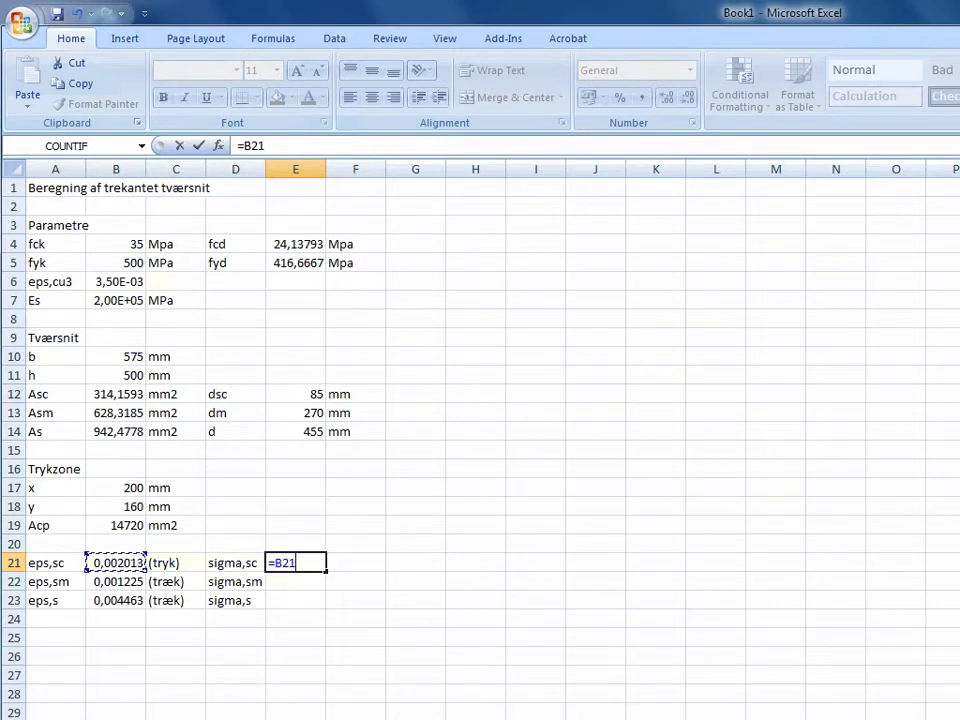
{"action": "type", "text": "*"}
{"action": "left_click", "coordinate": [116, 301]}
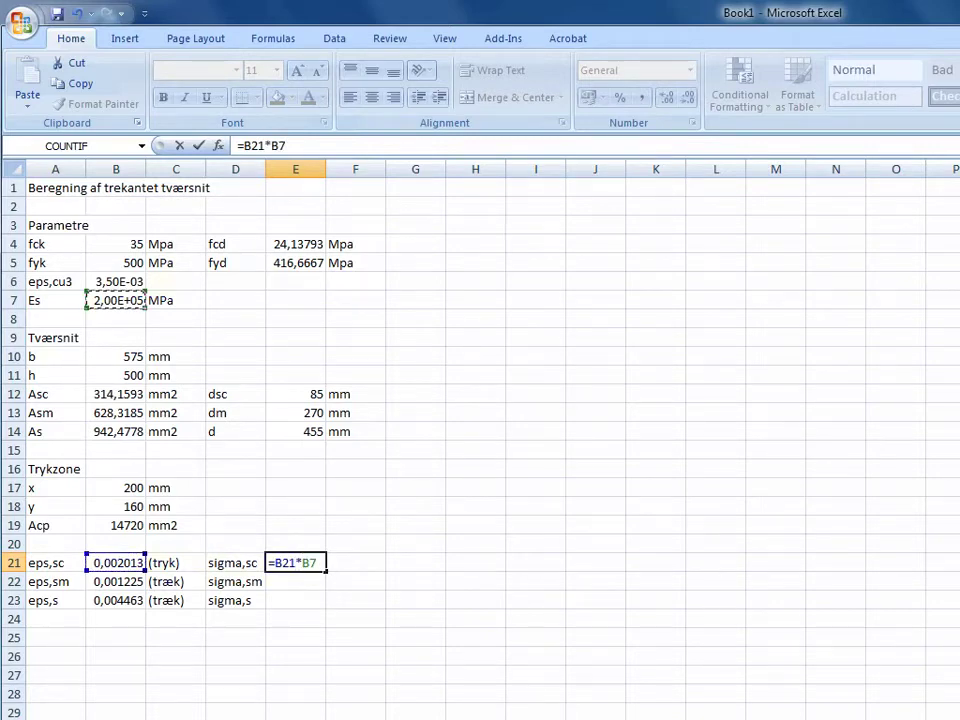
{"action": "key", "text": "Return"}
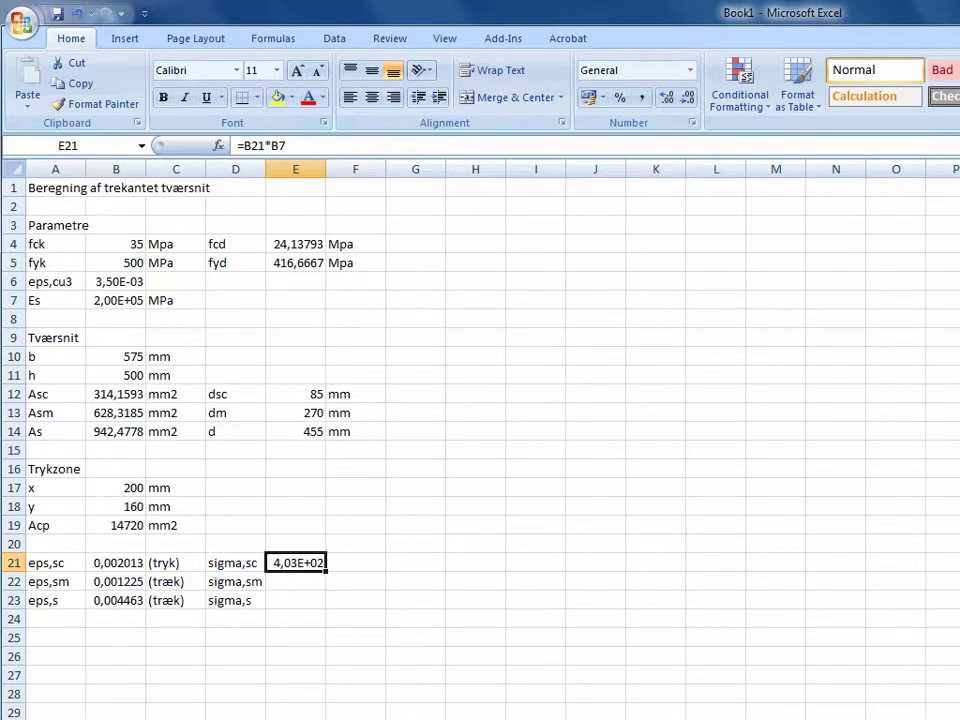
{"action": "key", "text": "Return"}
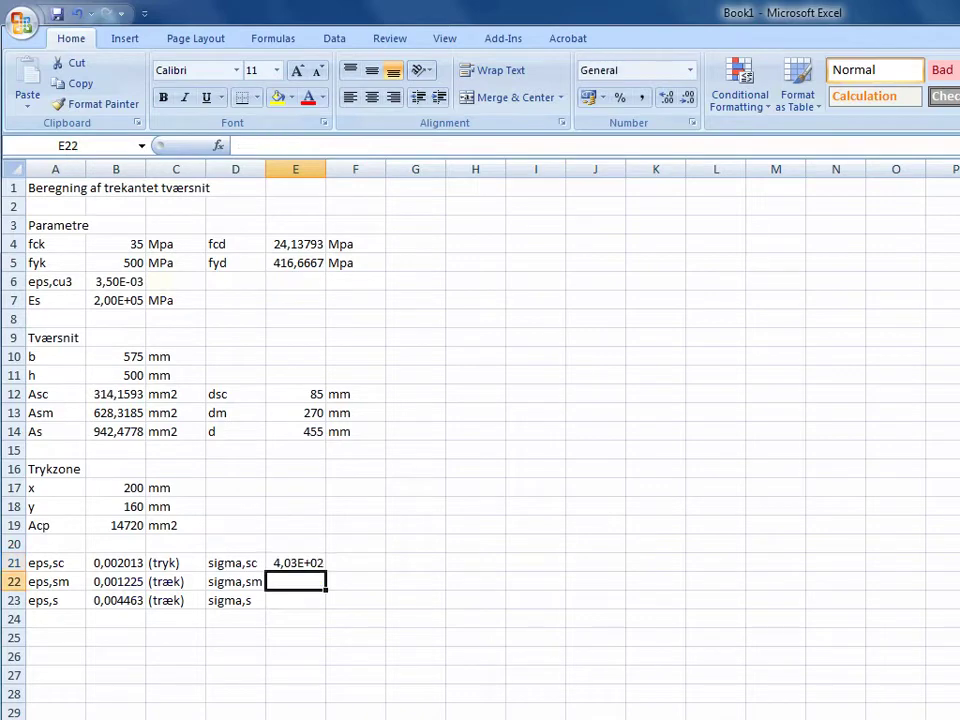
Step: Calculate the stress sigma,sm in E22 with the formula =B22*B7
{"action": "type", "text": "="}
{"action": "key", "text": "Left"}
{"action": "key", "text": "Left"}
{"action": "key", "text": "Left"}
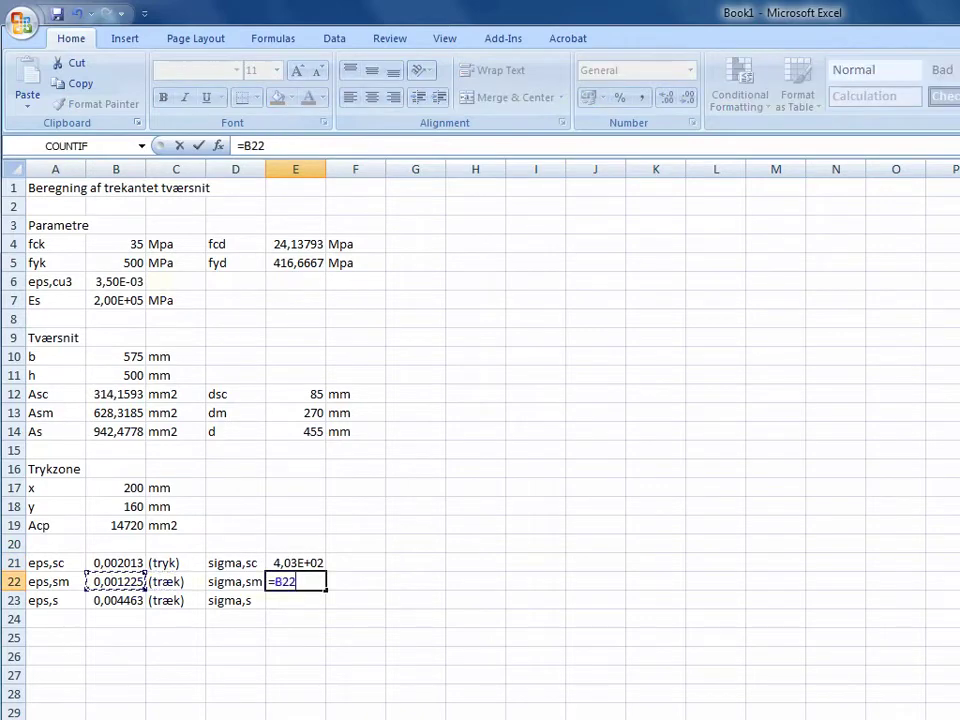
{"action": "type", "text": "*"}
{"action": "left_click", "coordinate": [116, 300]}
{"action": "key", "text": "Return"}
Step: Calculate the stress sigma,s in E23 with the formula =B23*B7
{"action": "type", "text": "="}
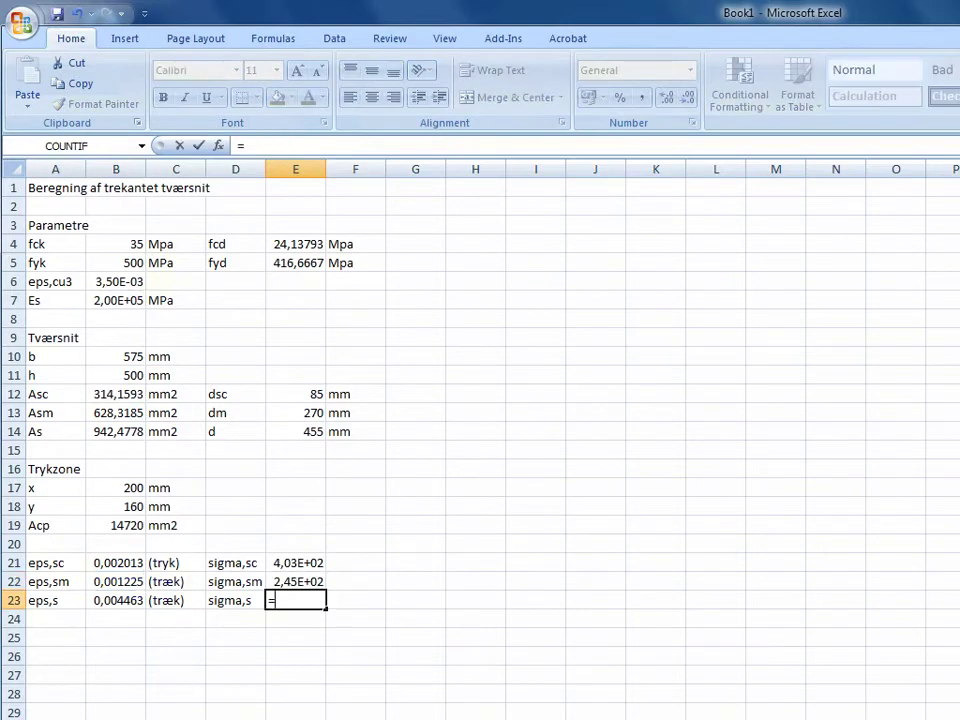
{"action": "left_click", "coordinate": [116, 600]}
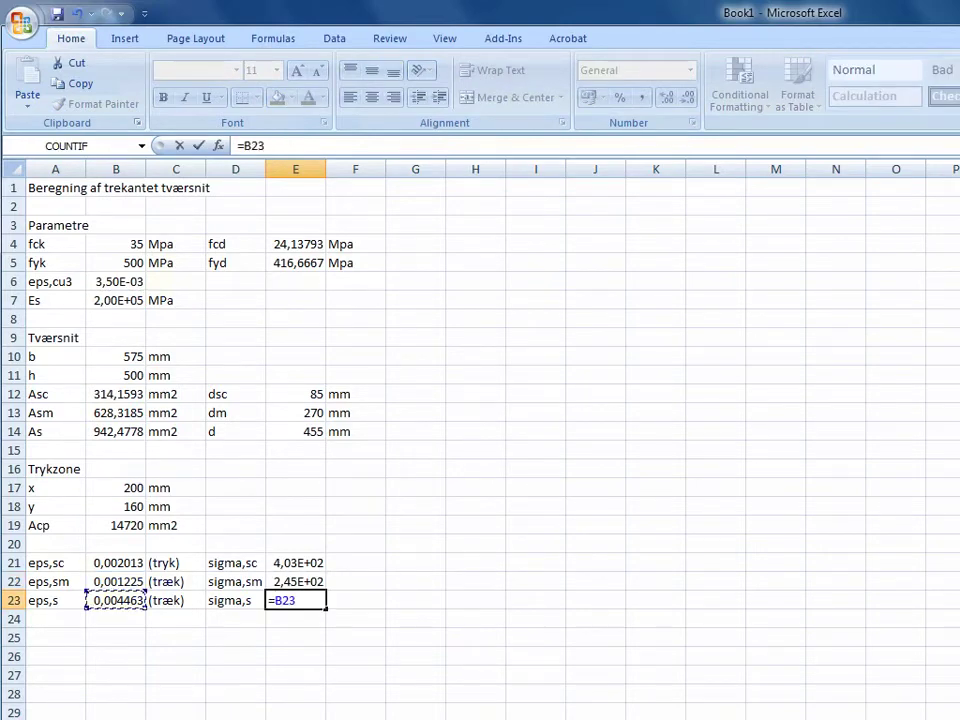
{"action": "type", "text": "*"}
{"action": "left_click", "coordinate": [116, 300]}
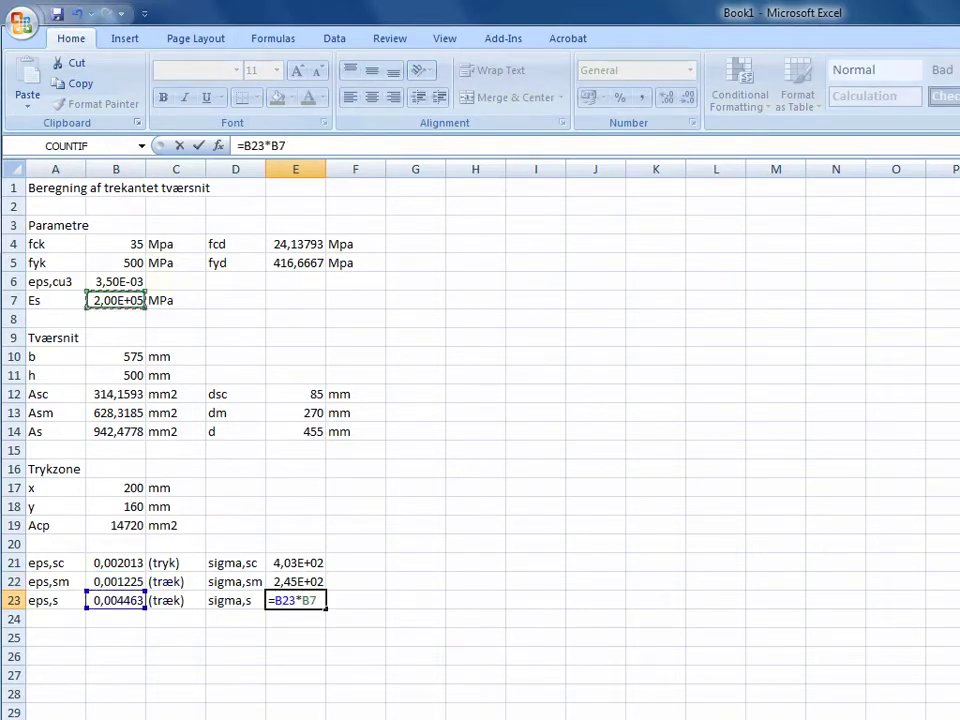
{"action": "key", "text": "Return"}
Step: Format the three stress values in E21:E23 as Number with two decimal places
{"action": "key", "text": "Up"}
{"action": "key", "text": "Up"}
{"action": "key", "text": "Up"}
{"action": "key", "text": "Up"}
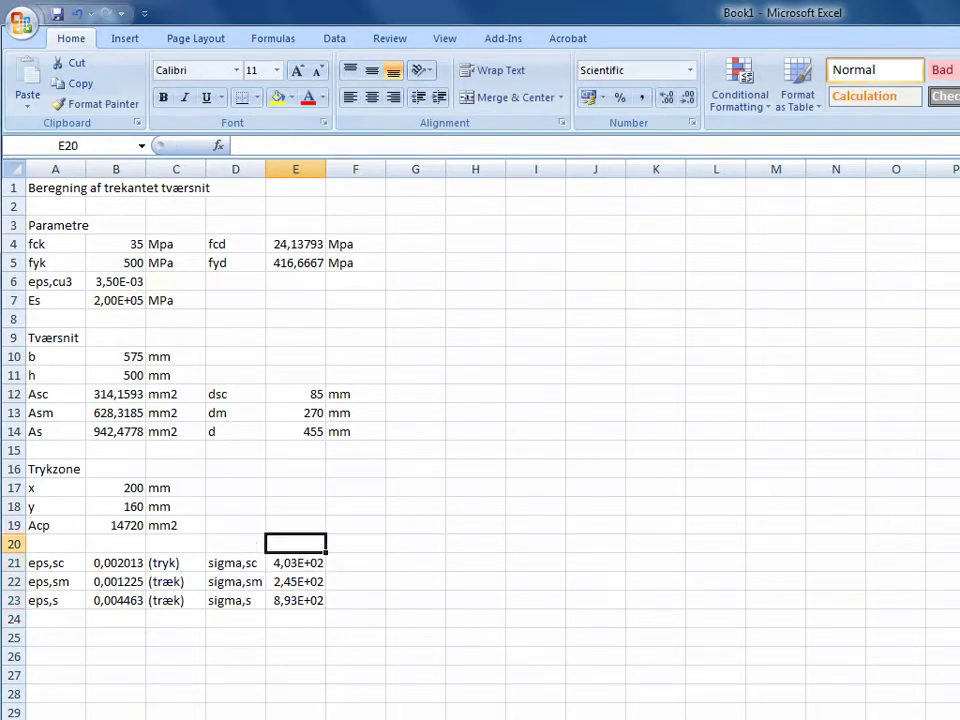
{"action": "key", "text": "Down"}
{"action": "key", "text": "shift+Down"}
{"action": "key", "text": "shift+Down"}
{"action": "right_click", "coordinate": [304, 565]}
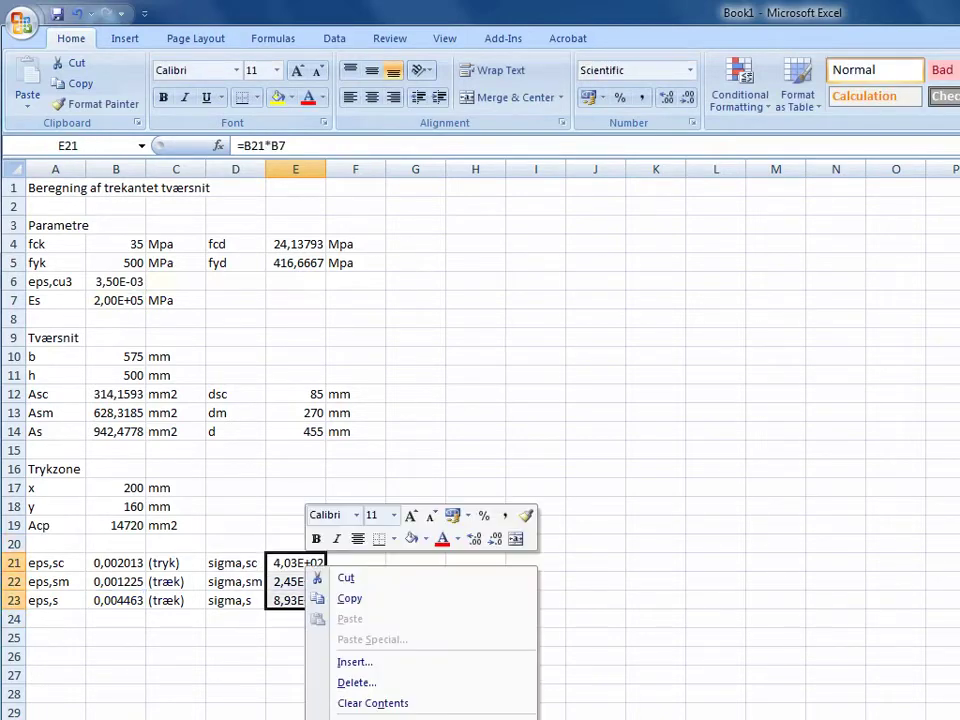
{"action": "left_click", "coordinate": [350, 719]}
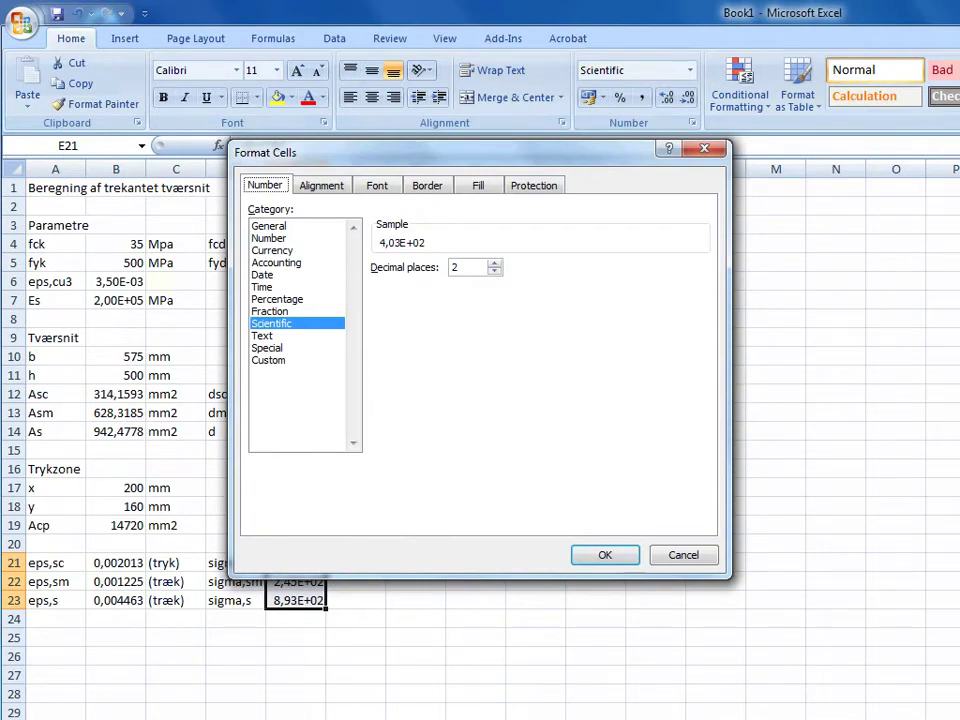
{"action": "left_click", "coordinate": [270, 239]}
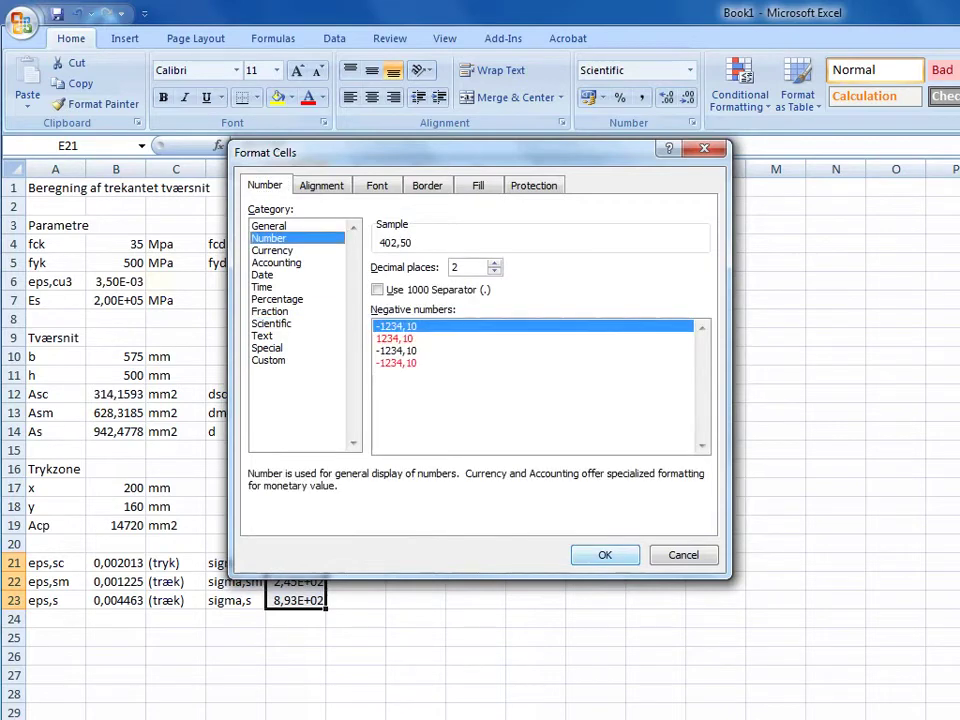
{"action": "key", "text": "Return"}
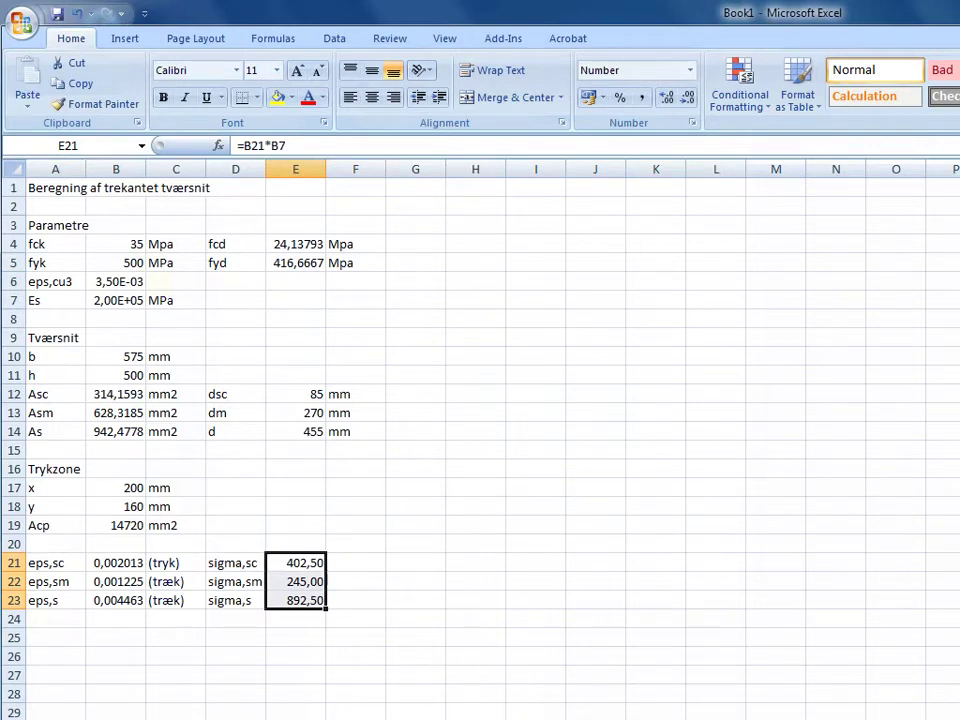
Step: Enter the unit Mpa in F21, F22 and F23 beside the three stresses
{"action": "left_click", "coordinate": [355, 563]}
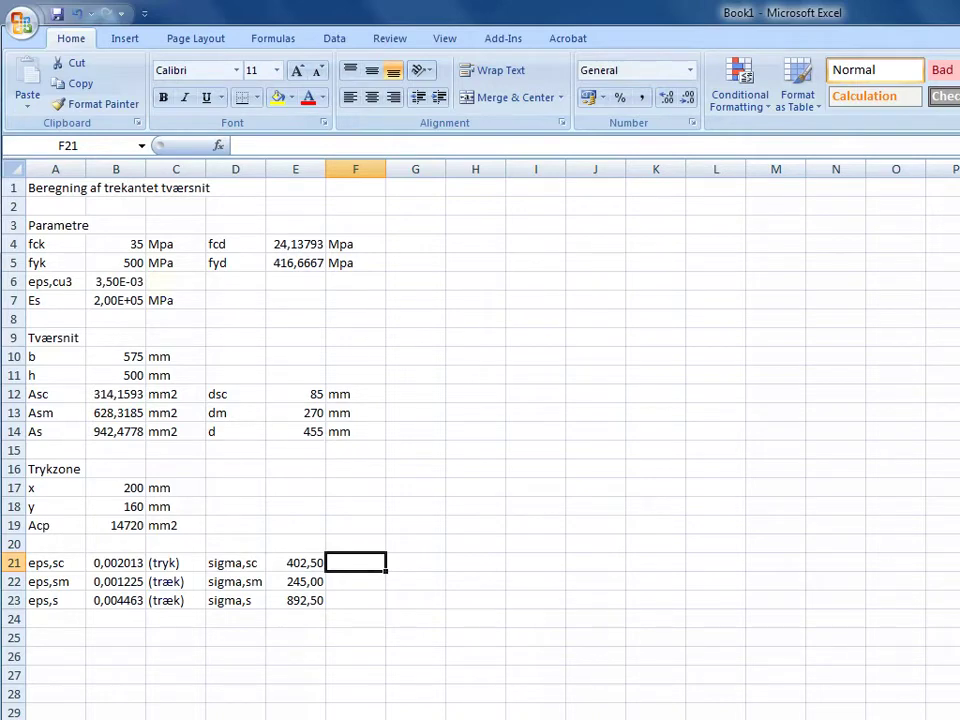
{"action": "type", "text": "Mpa"}
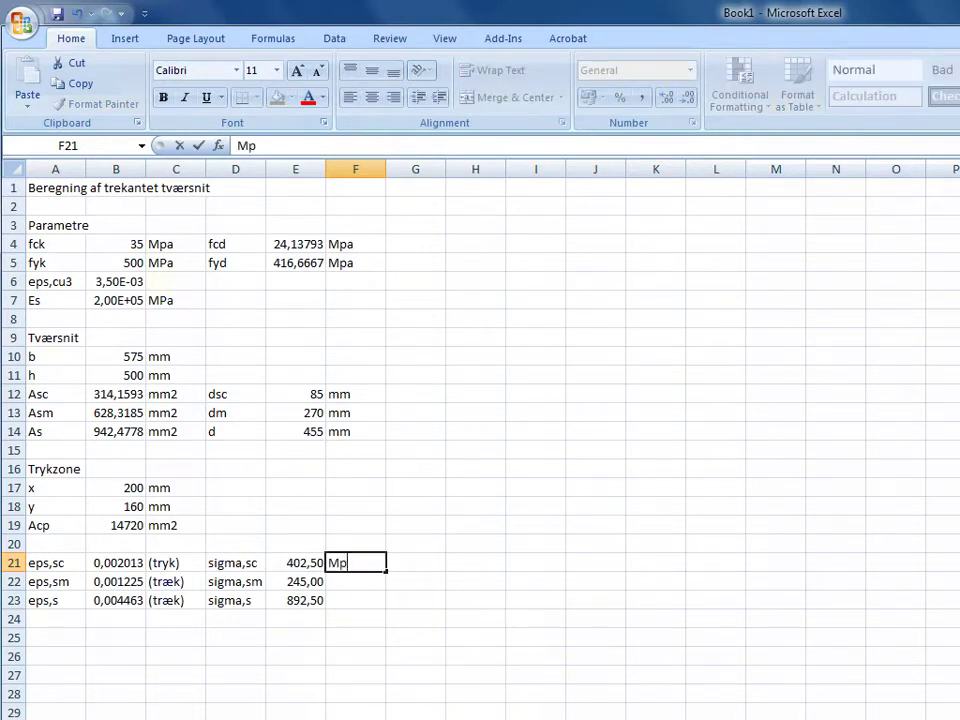
{"action": "key", "text": "Return"}
{"action": "type", "text": "M"}
{"action": "key", "text": "Return"}
{"action": "type", "text": "M"}
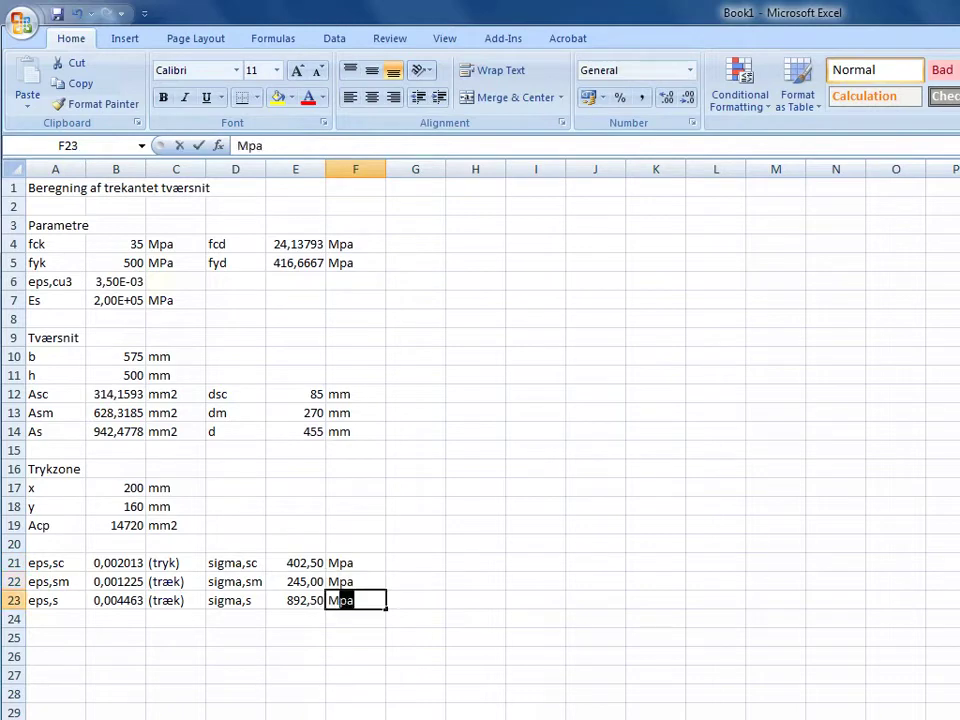
{"action": "key", "text": "Return"}
Step: Limit the stress sigma,s in E23 to fyd by changing its formula to =MIN(B23*B7;E5)
{"action": "key", "text": "Up"}
{"action": "key", "text": "Left"}
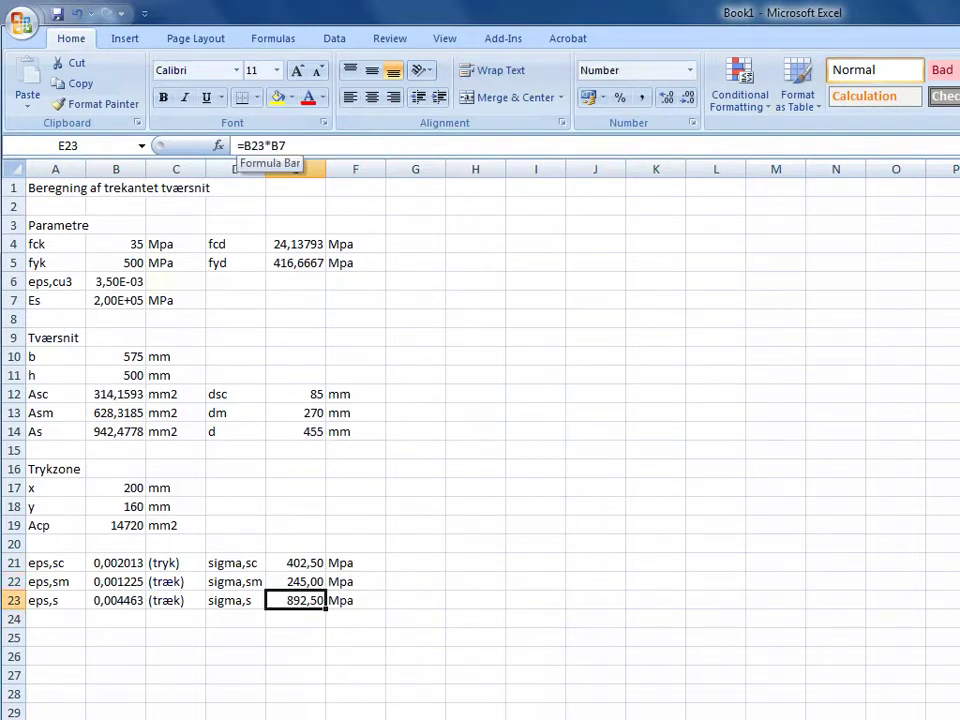
{"action": "key", "text": "F2"}
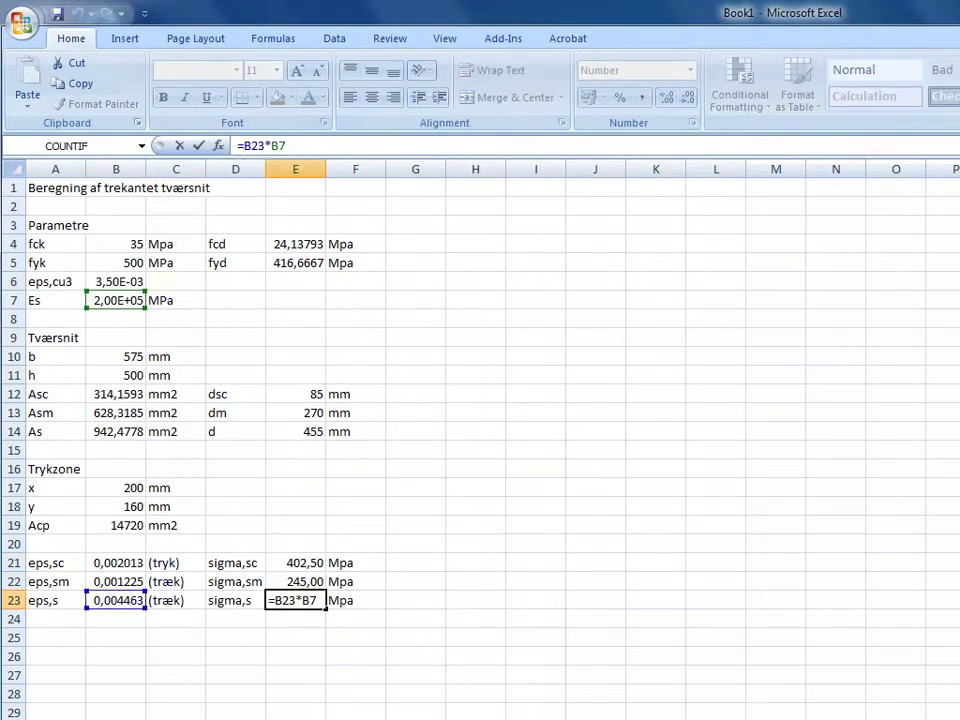
{"action": "type", "text": "min("}
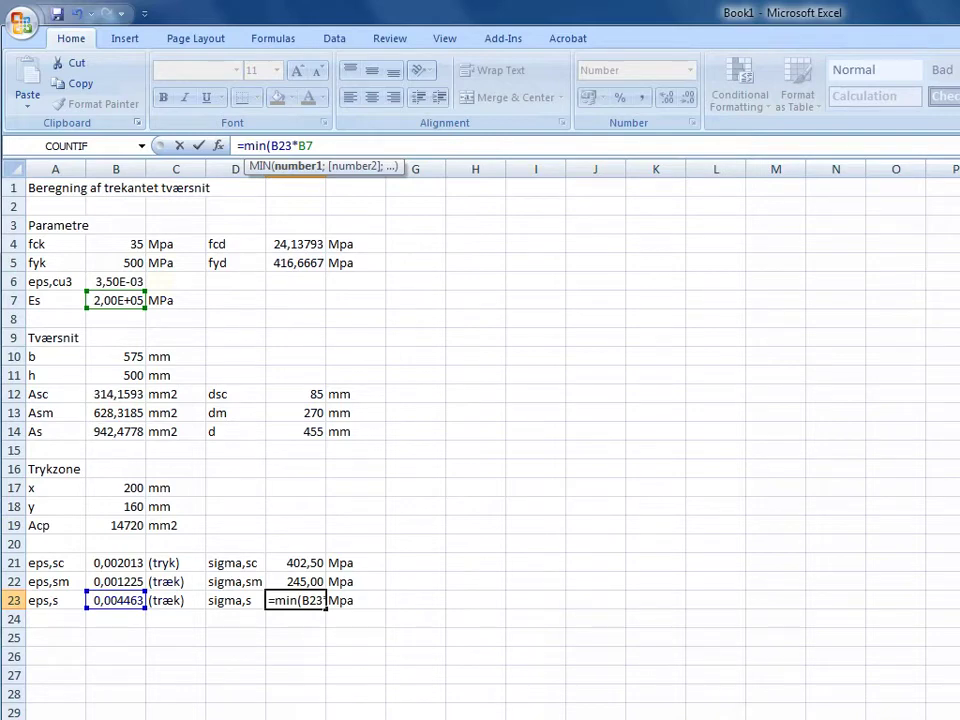
{"action": "key", "text": "End"}
{"action": "type", "text": ";"}
{"action": "left_click", "coordinate": [296, 263]}
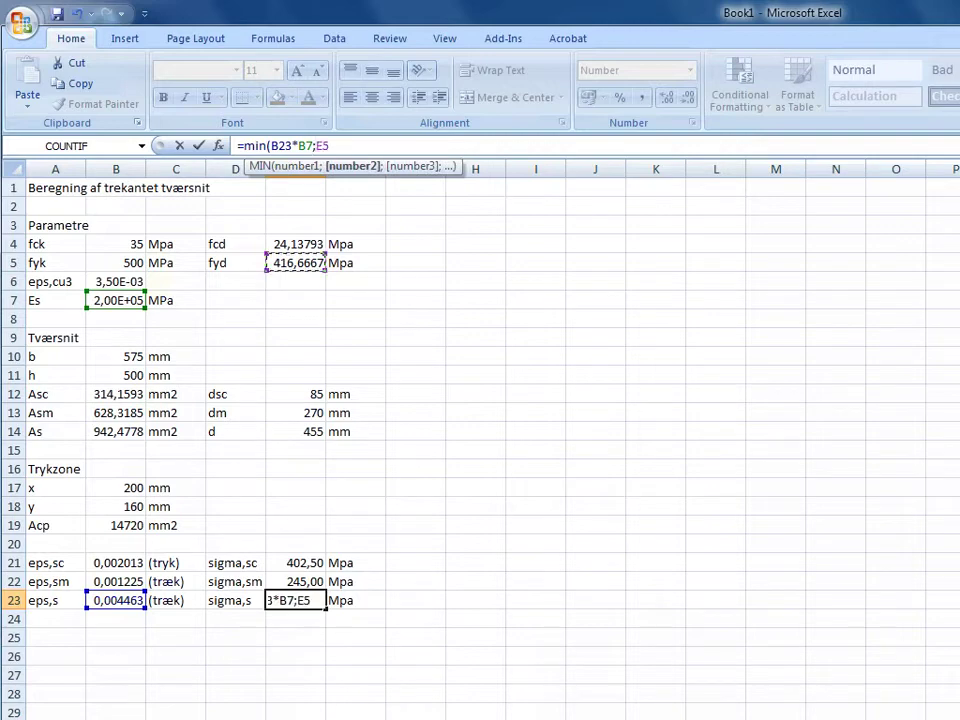
{"action": "type", "text": ")"}
{"action": "key", "text": "Return"}
Step: Limit the stress sigma,sc in E21 to fyd by changing its formula to =MIN(B21*B7;E5)
{"action": "left_click", "coordinate": [296, 563]}
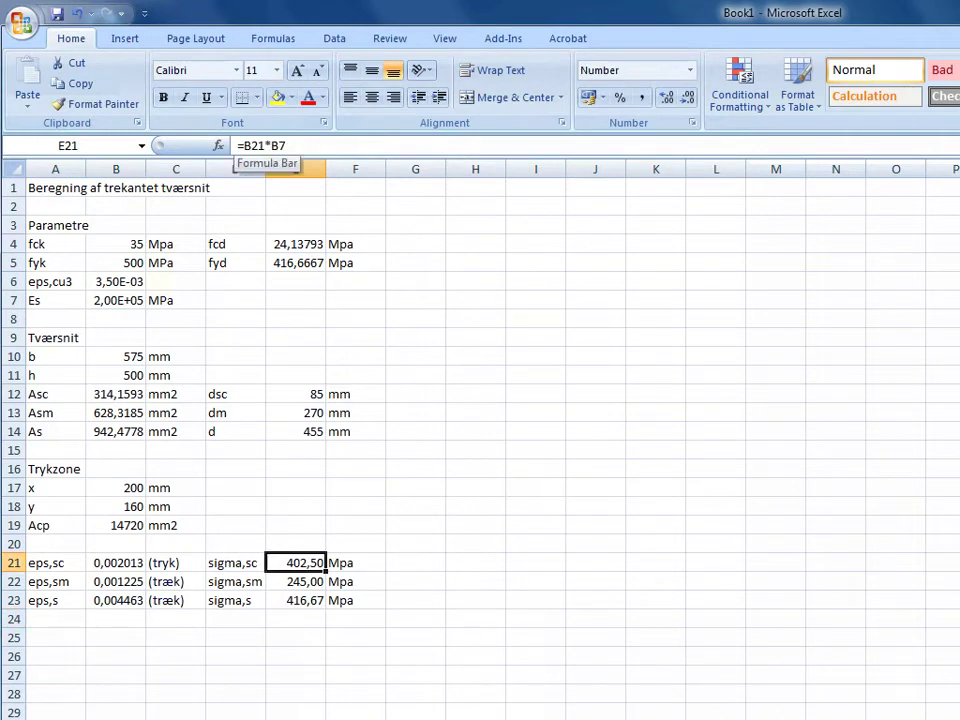
{"action": "left_click", "coordinate": [244, 146]}
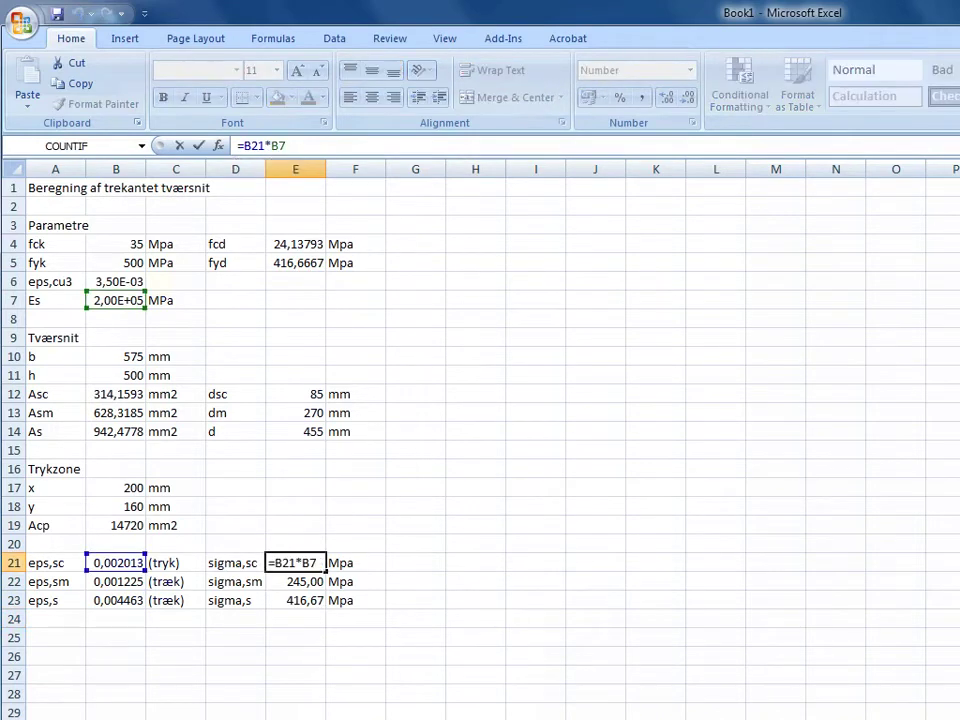
{"action": "type", "text": "min("}
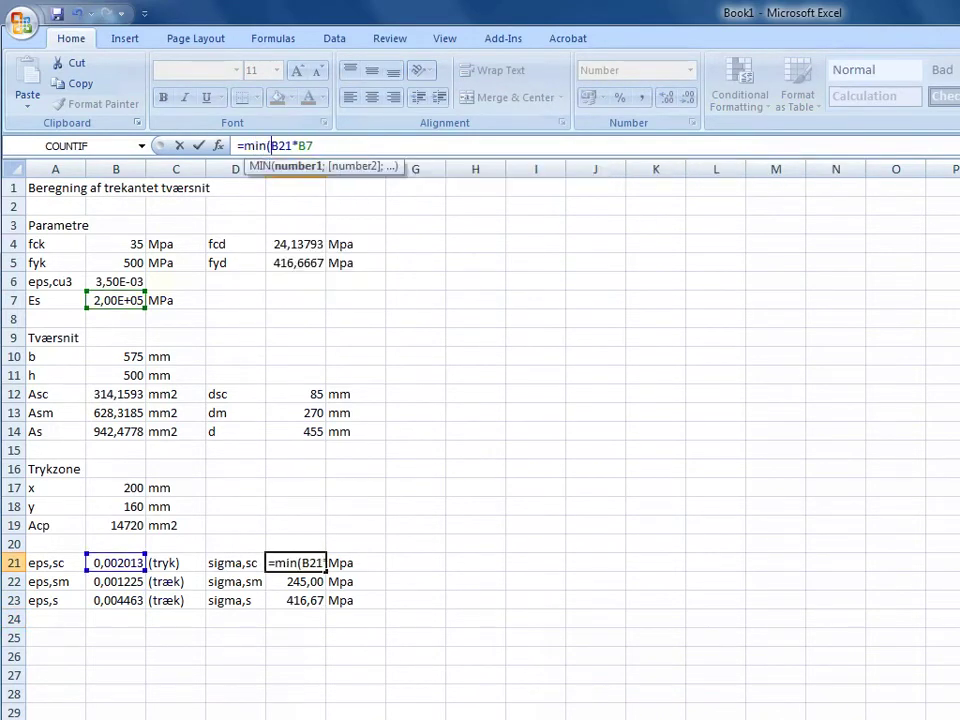
{"action": "key", "text": "End"}
{"action": "type", "text": ";"}
{"action": "left_click", "coordinate": [296, 263]}
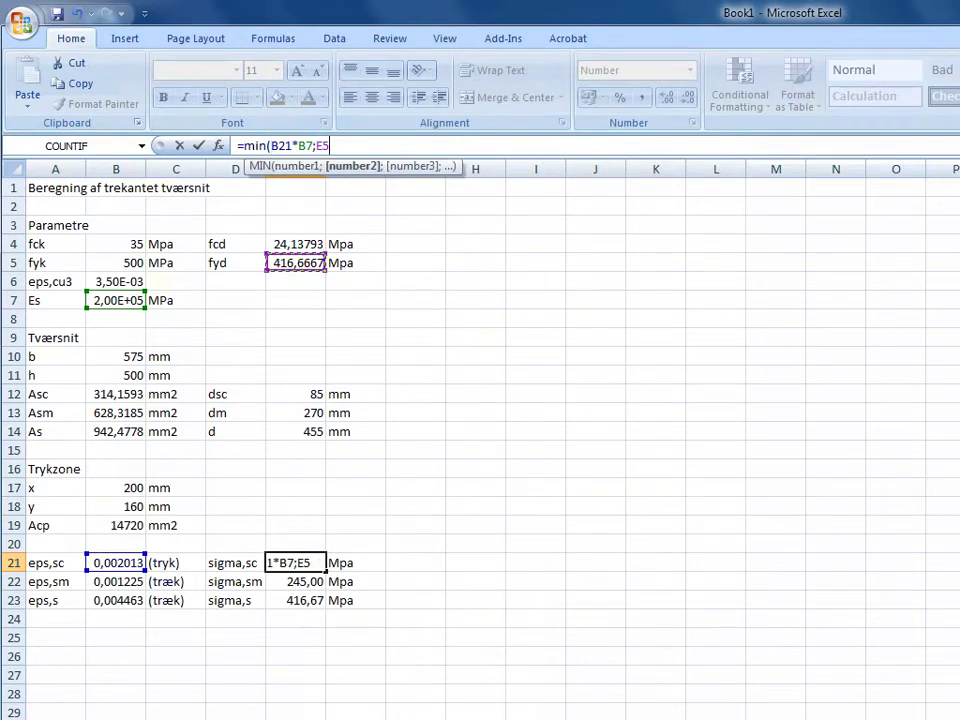
{"action": "key", "text": "Return"}
Step: Enter the label Nrd in A25, below the strain and stress rows
{"action": "key", "text": "Down"}
{"action": "key", "text": "Down"}
{"action": "key", "text": "Down"}
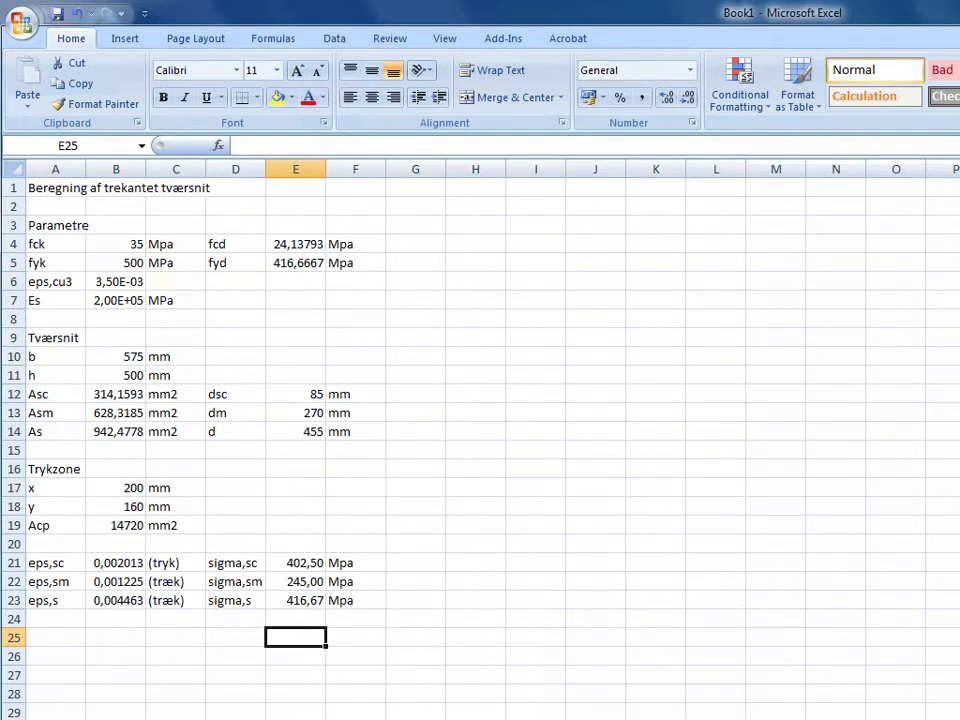
{"action": "key", "text": "Left"}
{"action": "key", "text": "Left"}
{"action": "key", "text": "Left"}
{"action": "key", "text": "Left"}
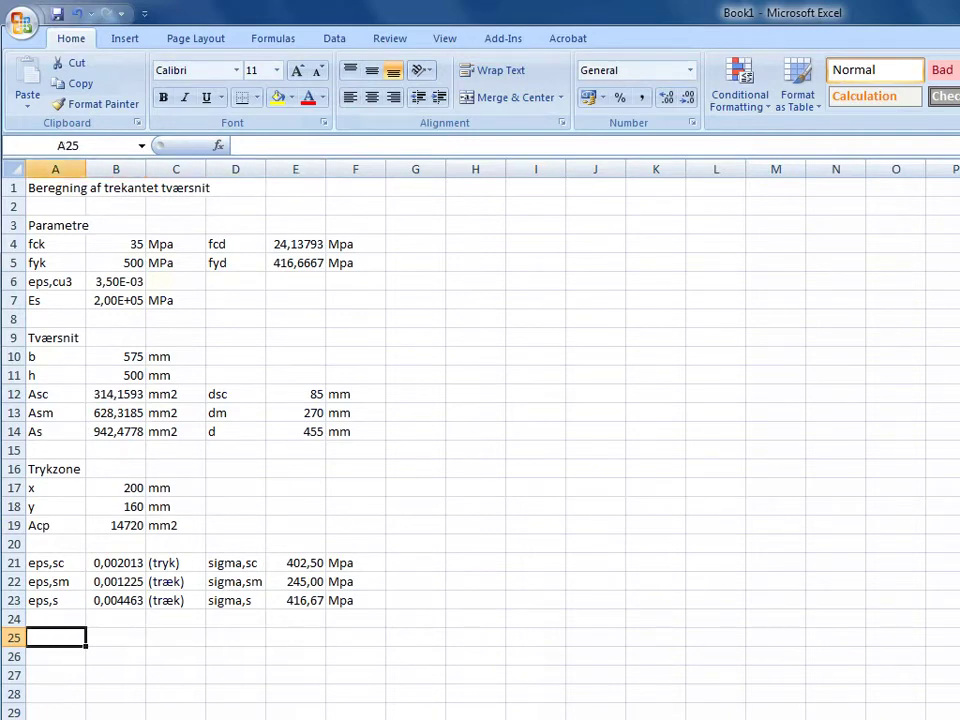
{"action": "type", "text": "Nrd"}
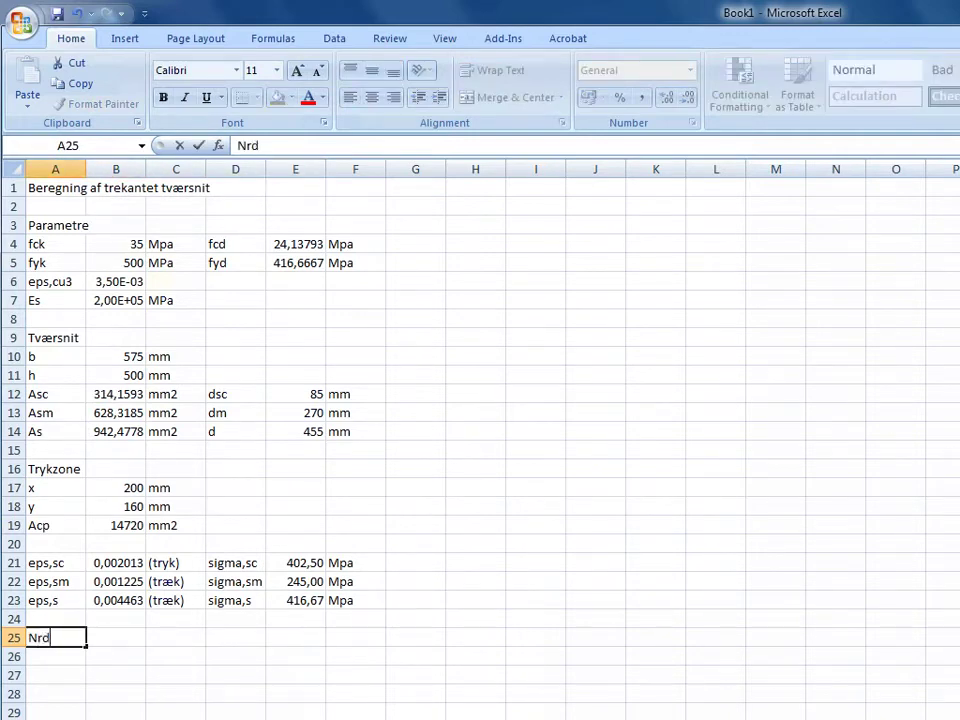
{"action": "key", "text": "Tab"}
Step: Calculate Nrd in B25 from the concrete and reinforcement forces with the formula =B19*E4+B12*E21-B13*E22-B14*E23
{"action": "type", "text": "="}
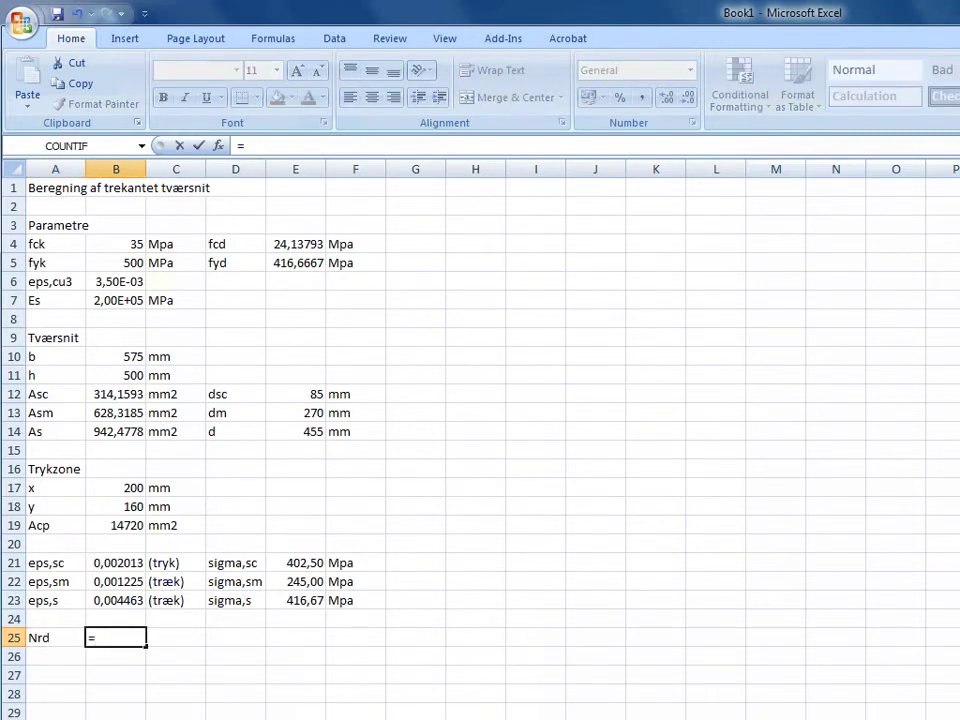
{"action": "left_click", "coordinate": [116, 525]}
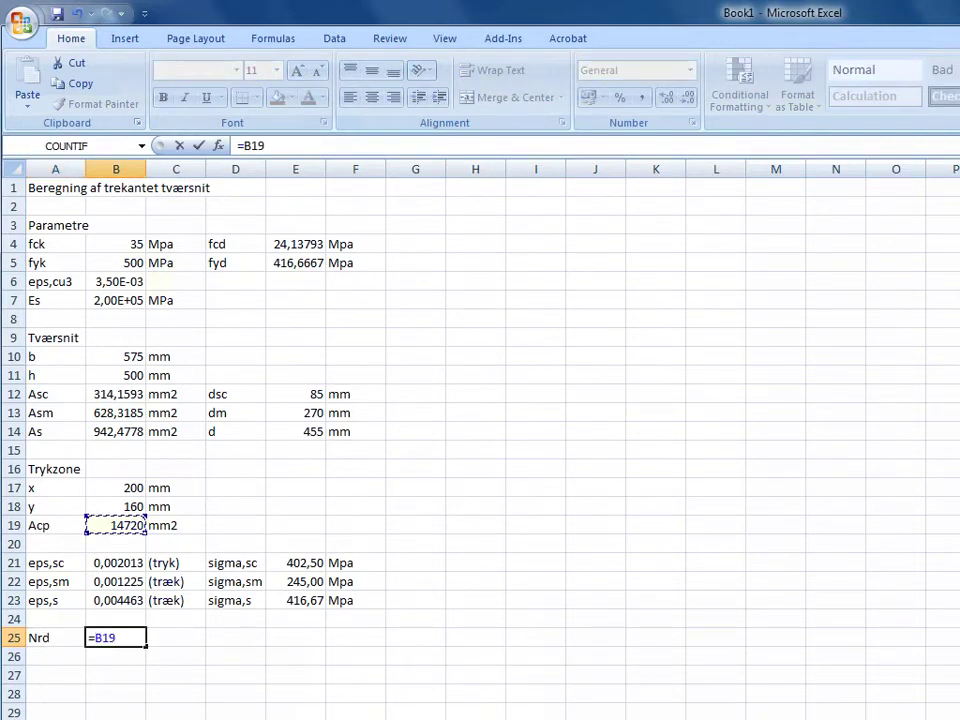
{"action": "type", "text": "*"}
{"action": "left_click", "coordinate": [296, 244]}
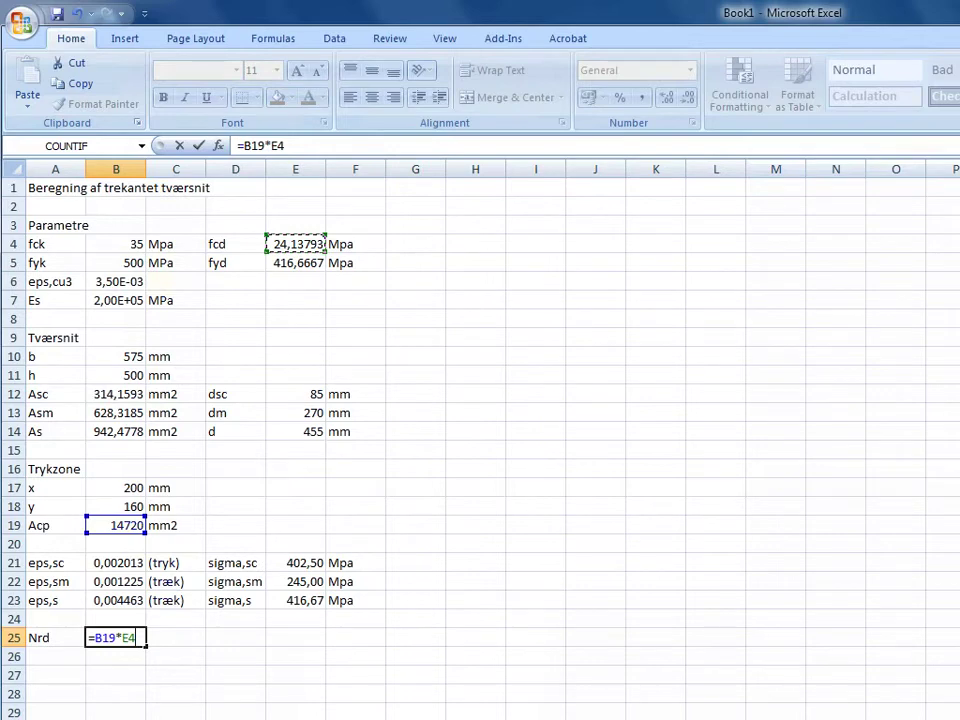
{"action": "type", "text": "+"}
{"action": "left_click", "coordinate": [116, 394]}
{"action": "type", "text": "*"}
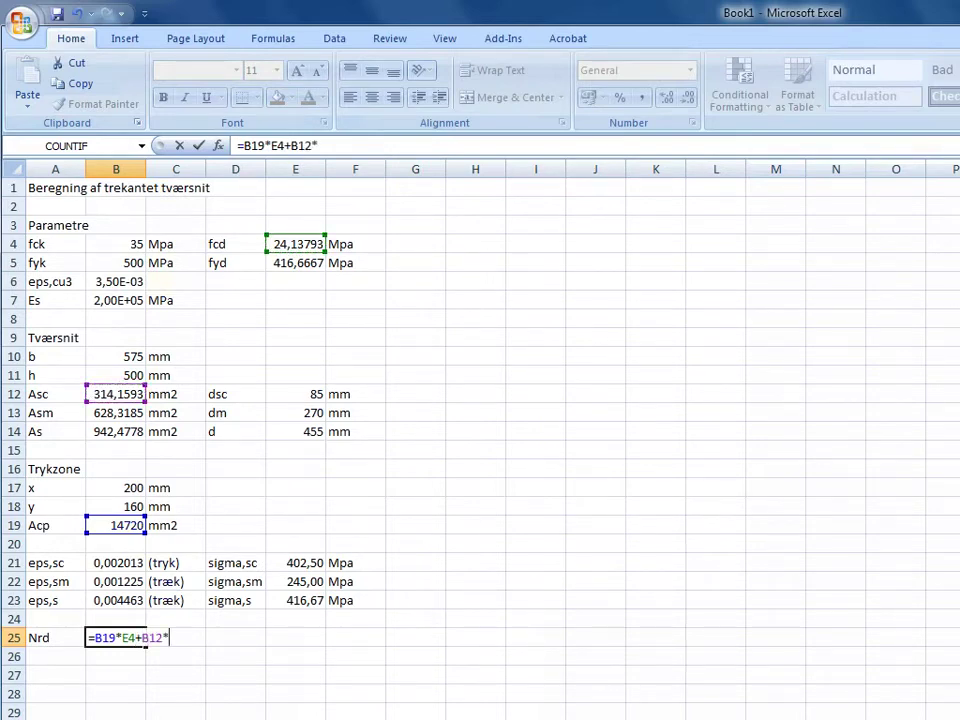
{"action": "left_click", "coordinate": [296, 563]}
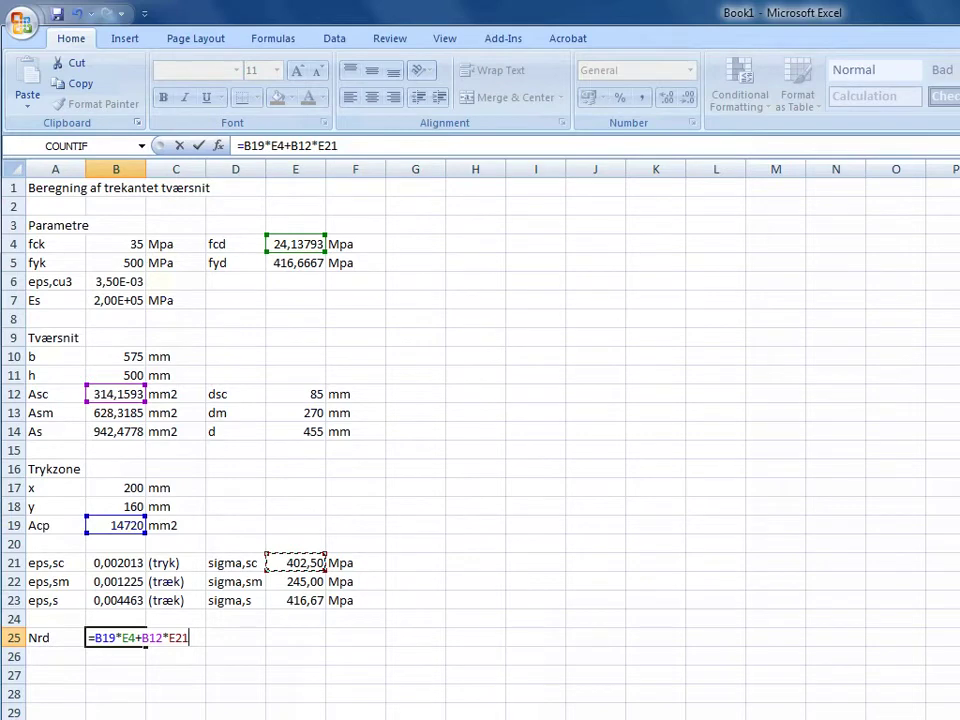
{"action": "type", "text": "-"}
{"action": "left_click", "coordinate": [116, 413]}
{"action": "type", "text": "*"}
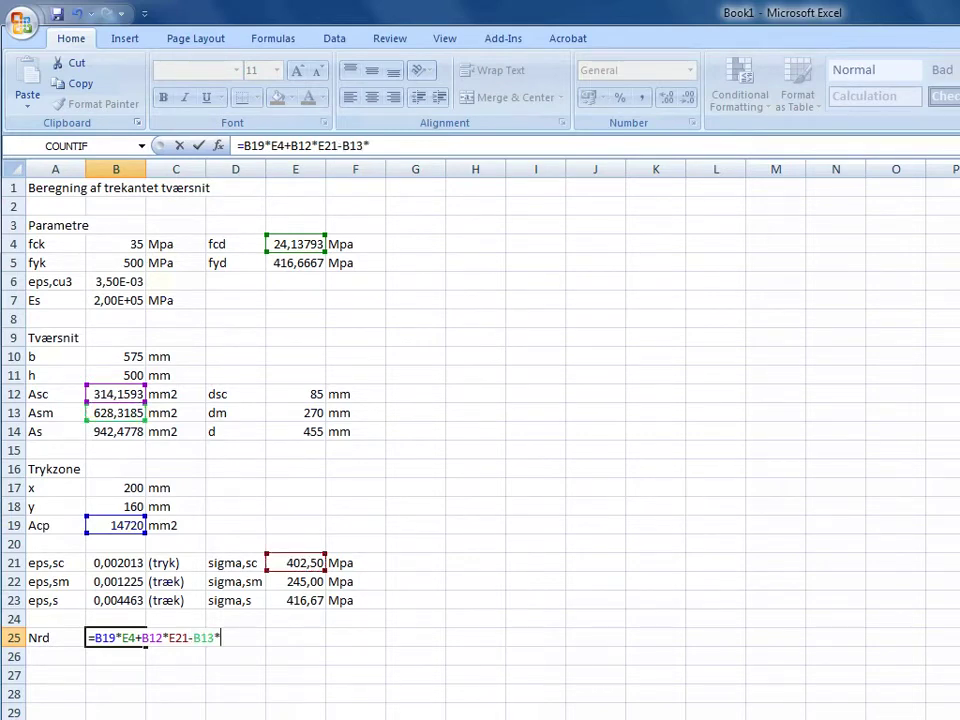
{"action": "left_click", "coordinate": [296, 582]}
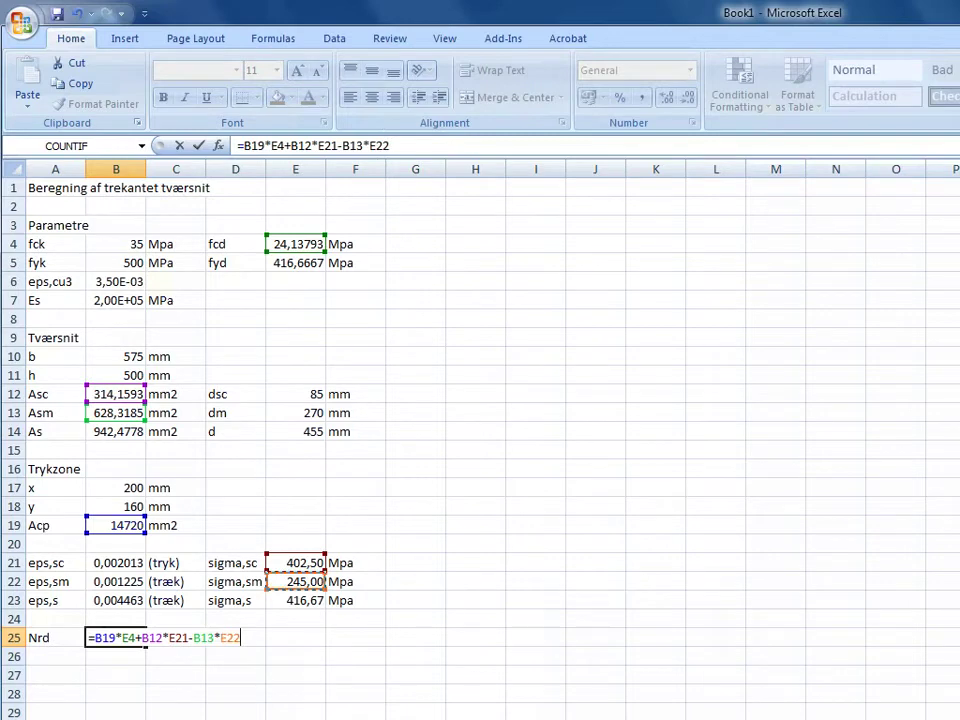
{"action": "type", "text": "-"}
{"action": "left_click", "coordinate": [116, 432]}
{"action": "type", "text": "*"}
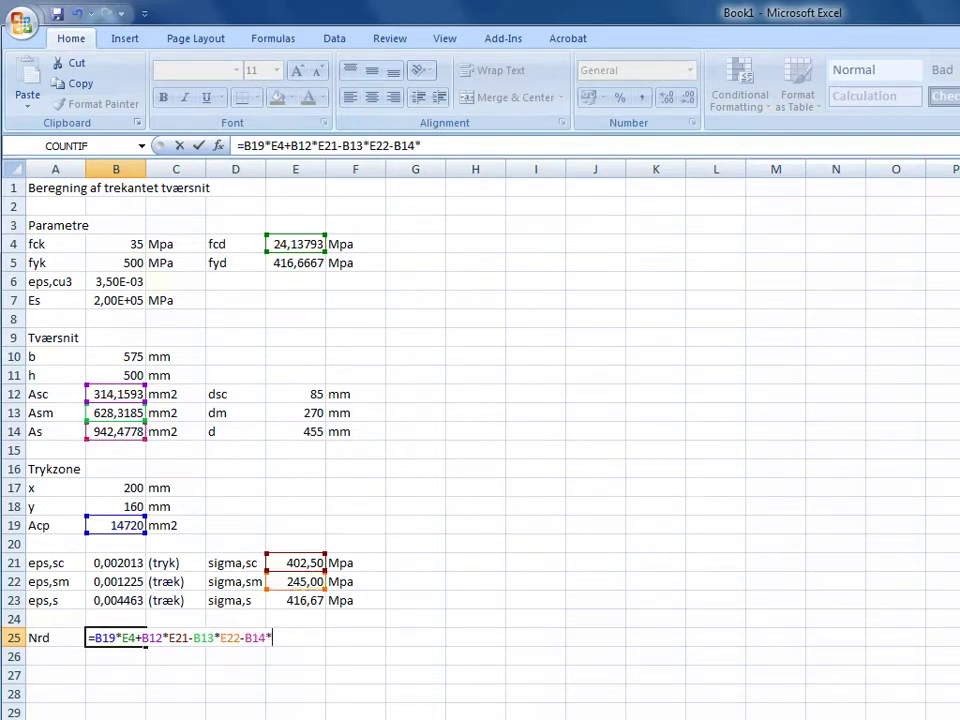
{"action": "left_click", "coordinate": [296, 601]}
{"action": "key", "text": "Return"}
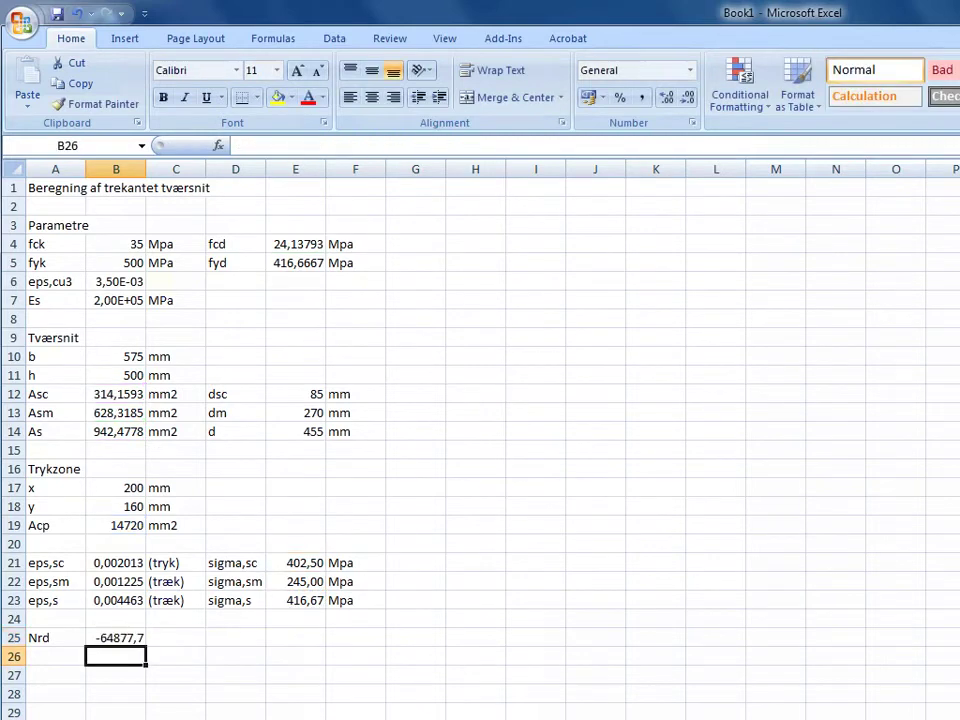
Step: Add the unit N in C25 beside the Nrd value and enter the label Mrd in A26
{"action": "key", "text": "Up"}
{"action": "key", "text": "Right"}
{"action": "type", "text": "N"}
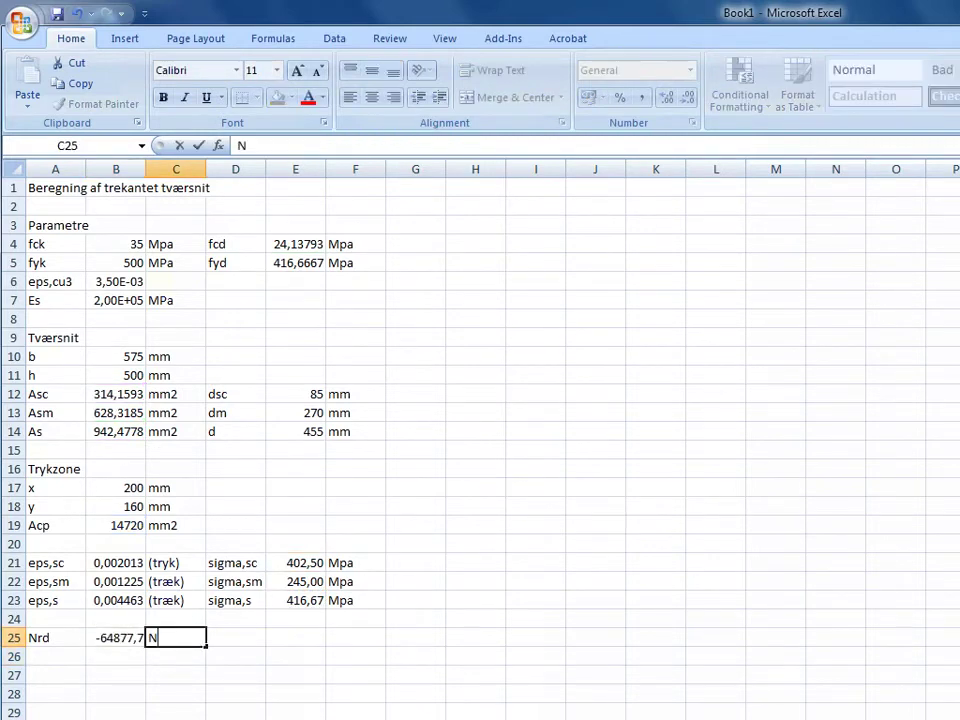
{"action": "key", "text": "Return"}
{"action": "key", "text": "Left"}
{"action": "key", "text": "Left"}
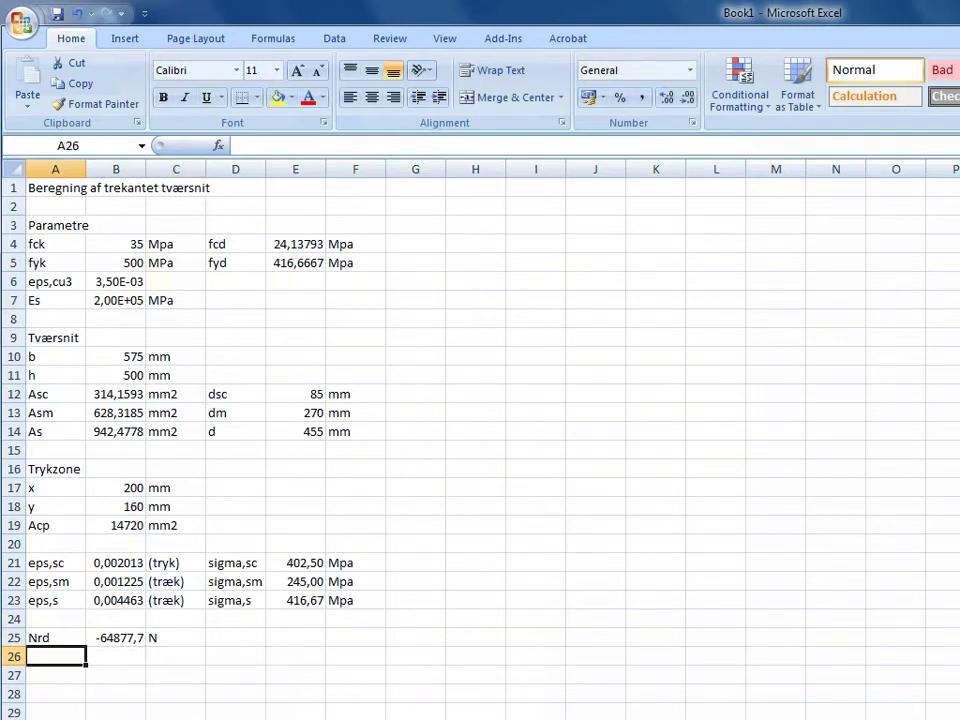
{"action": "type", "text": "Mrd"}
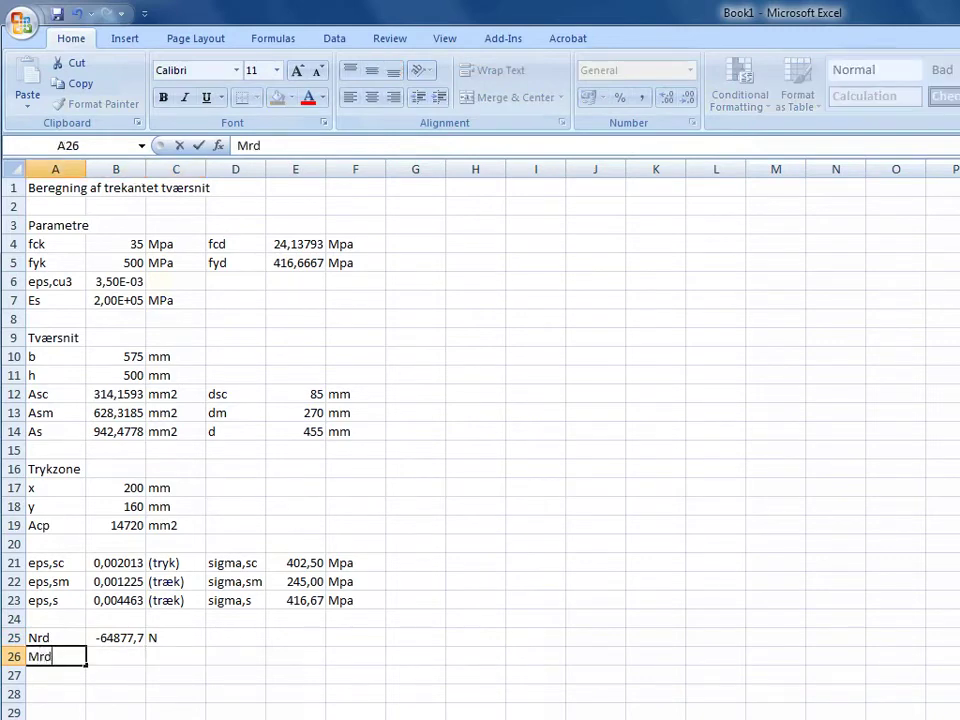
{"action": "key", "text": "Tab"}
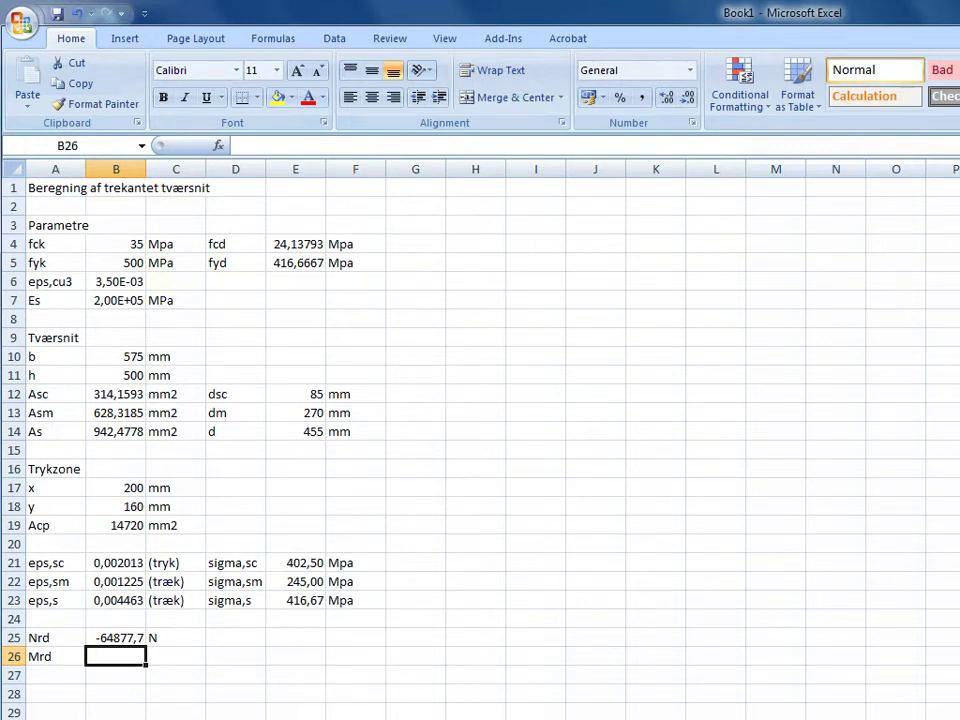
Step: Begin the Mrd formula in B26 with the concrete compression contribution =B19*E4*(B11/2-2/3*B18)
{"action": "type", "text": "="}
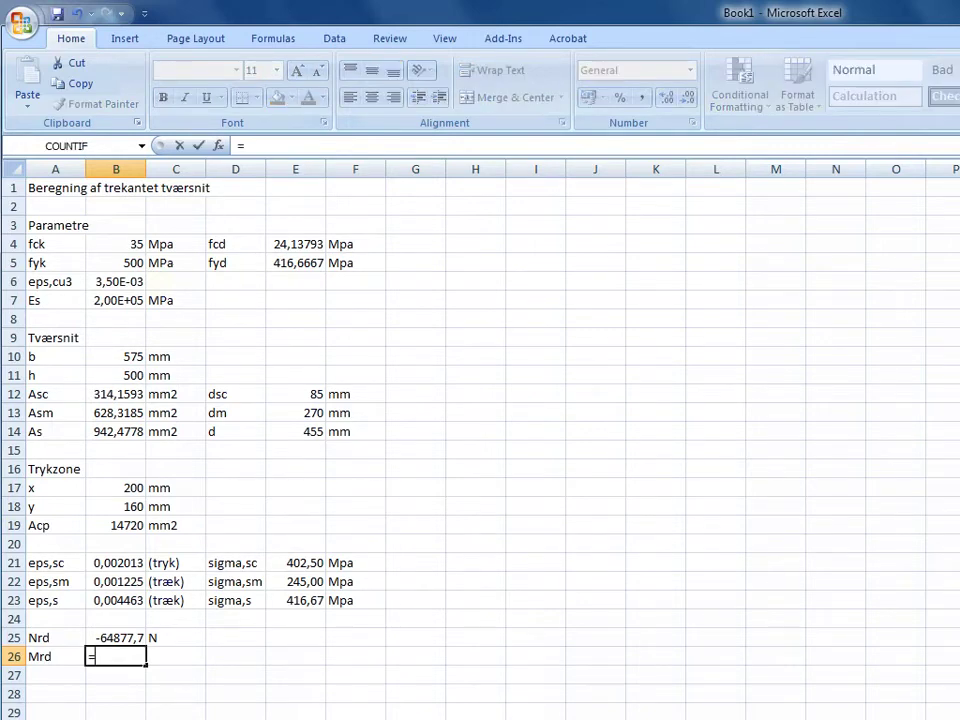
{"action": "left_click", "coordinate": [116, 525]}
{"action": "type", "text": "*"}
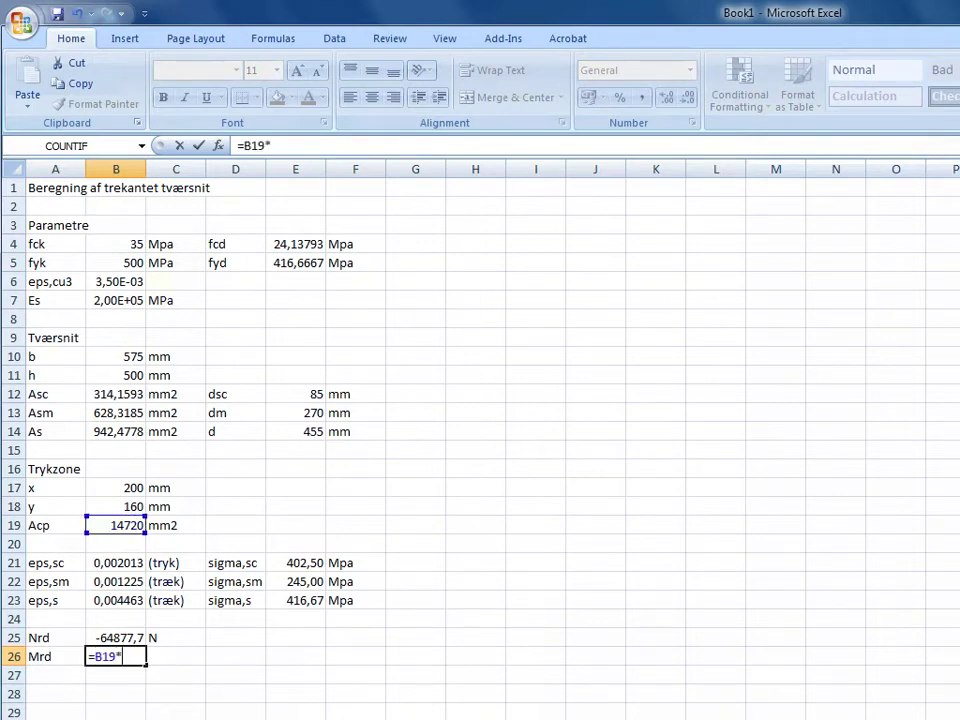
{"action": "left_click", "coordinate": [296, 244]}
{"action": "type", "text": "*("}
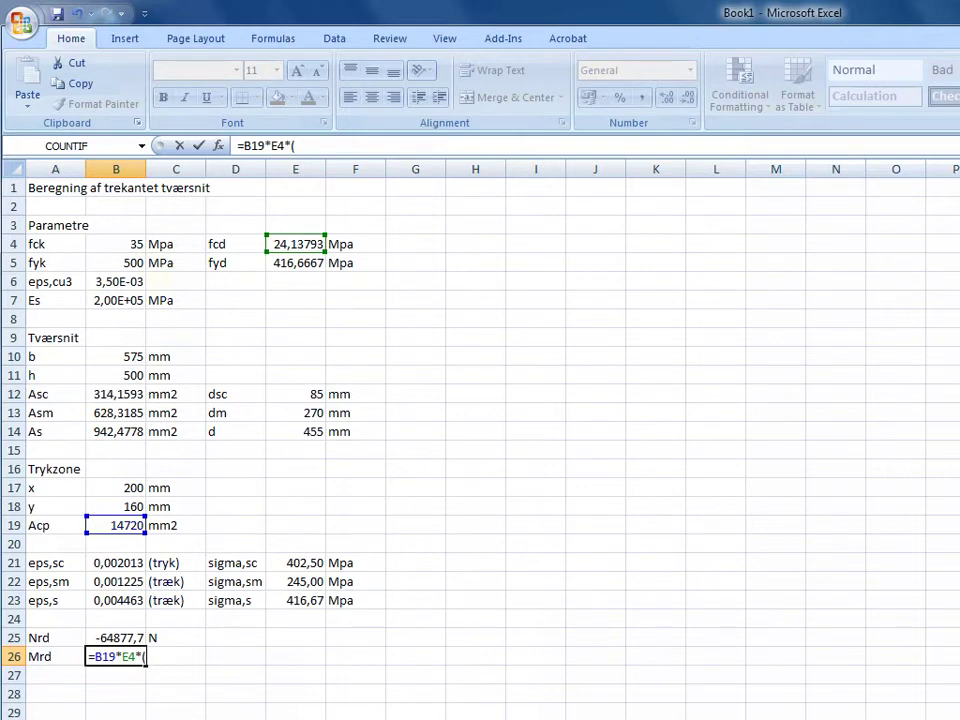
{"action": "left_click", "coordinate": [116, 375]}
{"action": "type", "text": "/"}
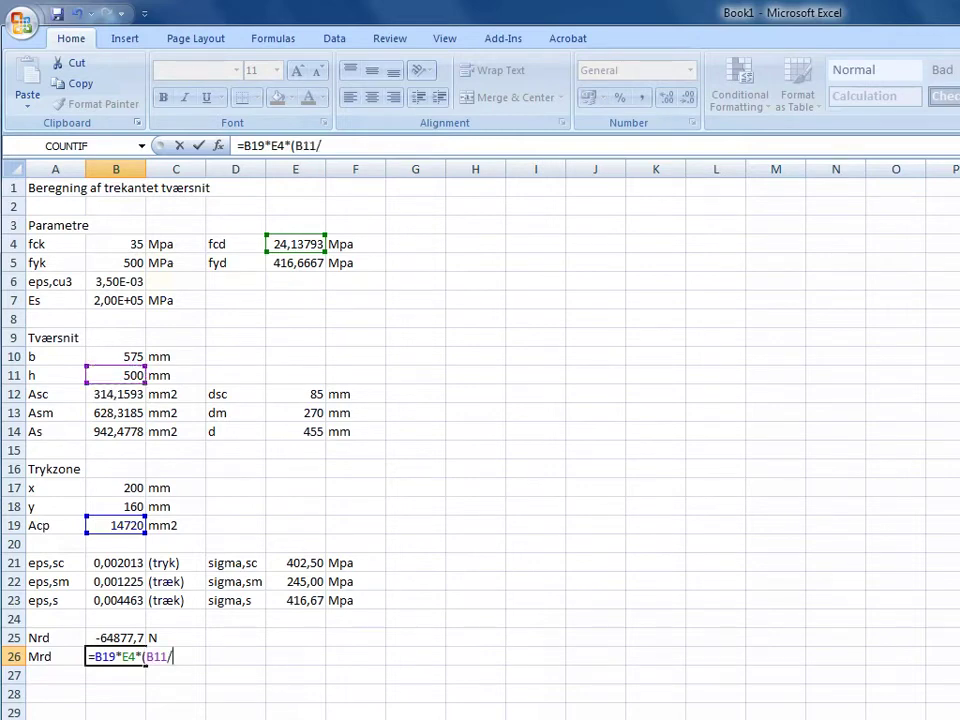
{"action": "type", "text": "2-"}
{"action": "type", "text": "2/3*"}
{"action": "left_click", "coordinate": [120, 506]}
{"action": "type", "text": ")"}
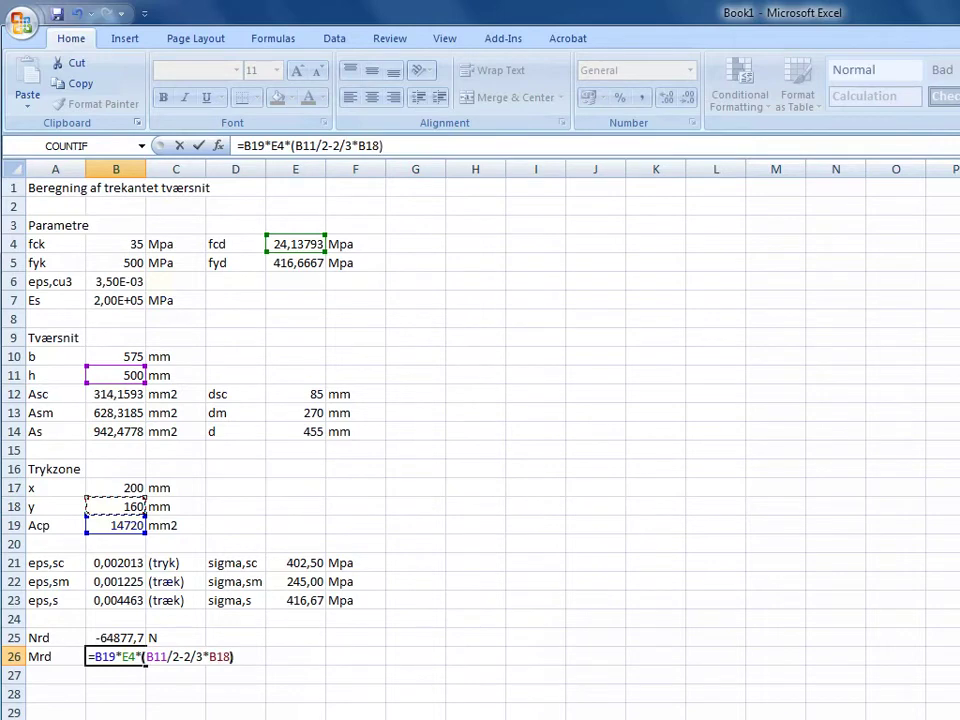
Step: Add the compression reinforcement term +B12*E21*(B11/2-E12) to the Mrd formula in B26
{"action": "type", "text": "+"}
{"action": "left_click", "coordinate": [88, 396]}
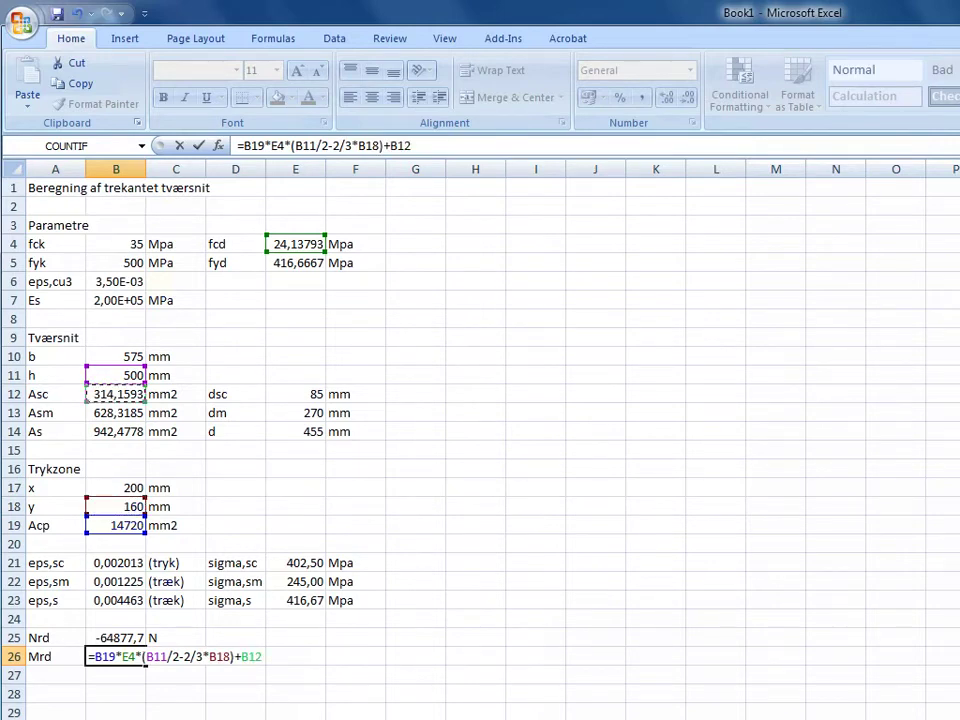
{"action": "type", "text": "*"}
{"action": "left_click", "coordinate": [296, 563]}
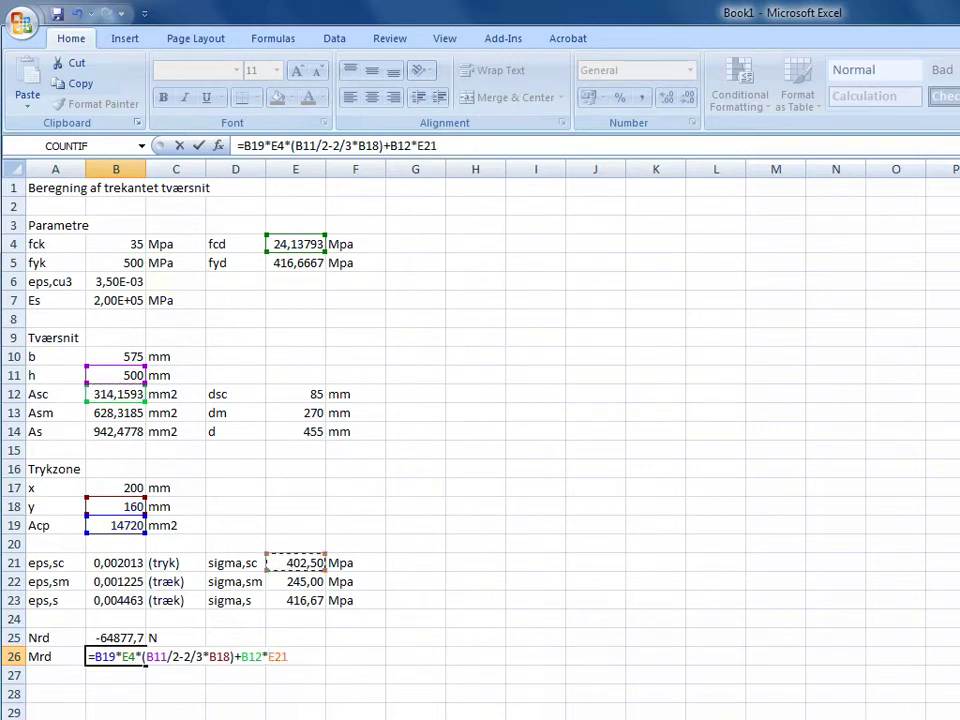
{"action": "type", "text": "*(B11/2"}
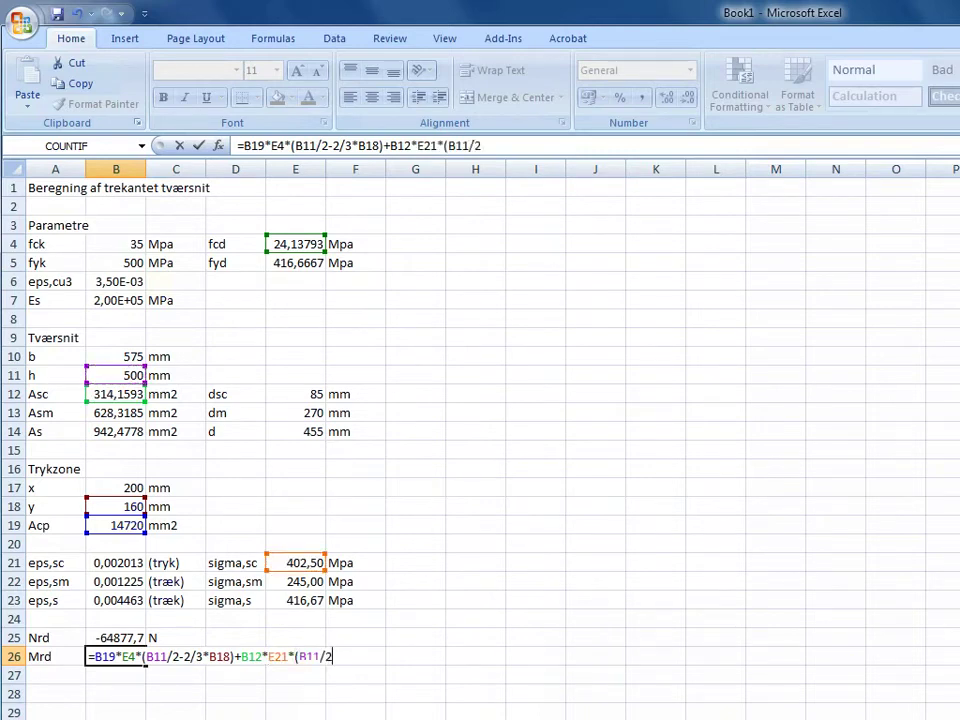
{"action": "type", "text": "-"}
{"action": "left_click", "coordinate": [296, 394]}
{"action": "type", "text": ")"}
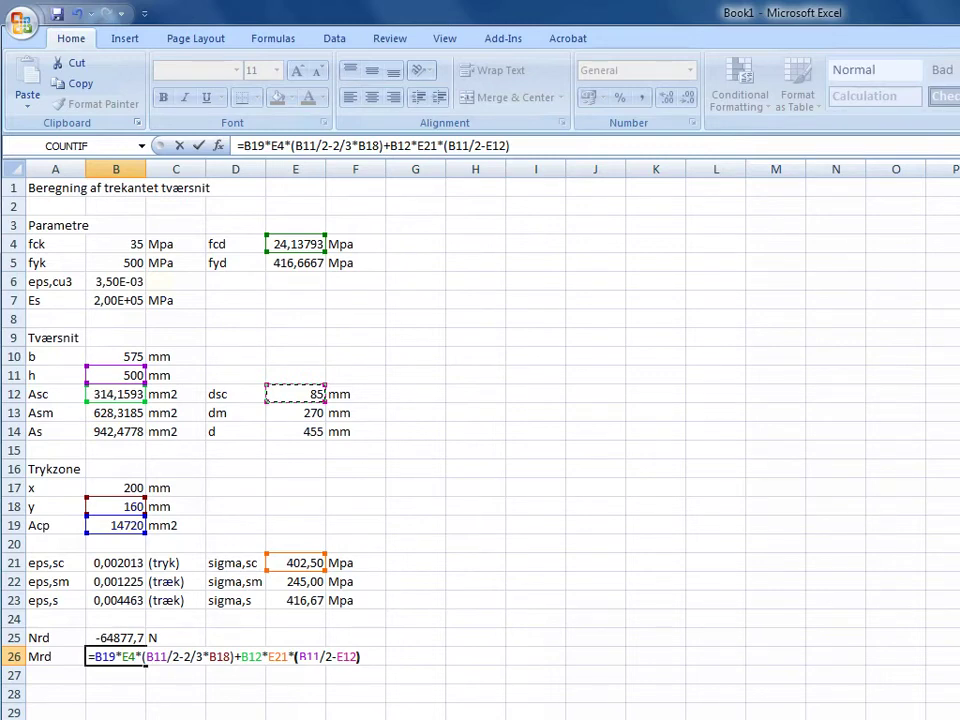
Step: Add the middle reinforcement term +B13*E22*(E13-B11/2) to the Mrd formula in B26
{"action": "type", "text": "+B13*"}
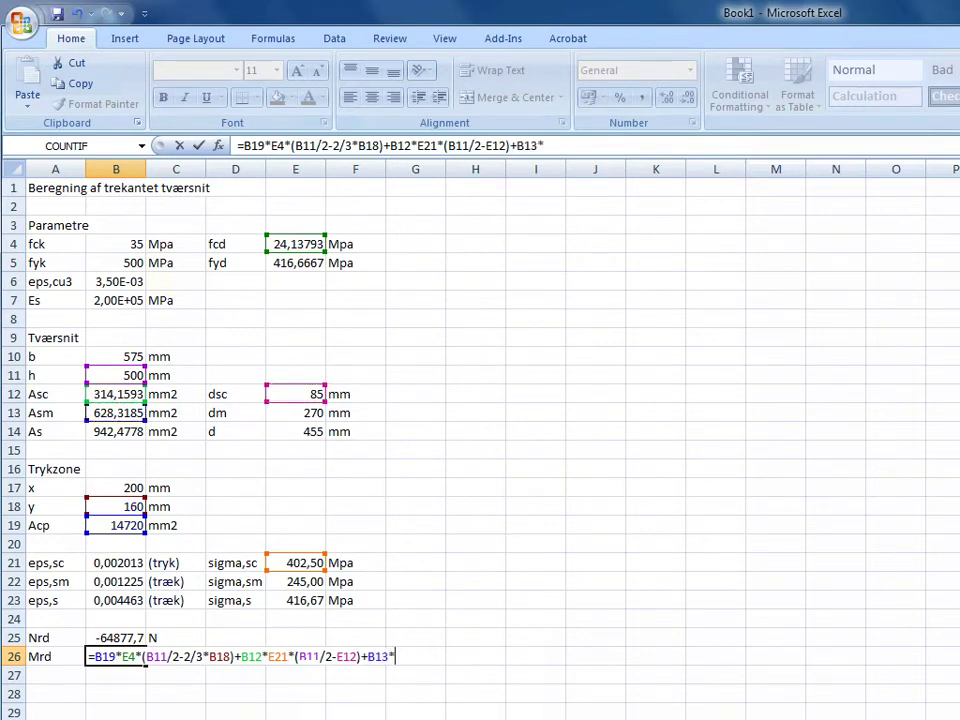
{"action": "type", "text": "E22*("}
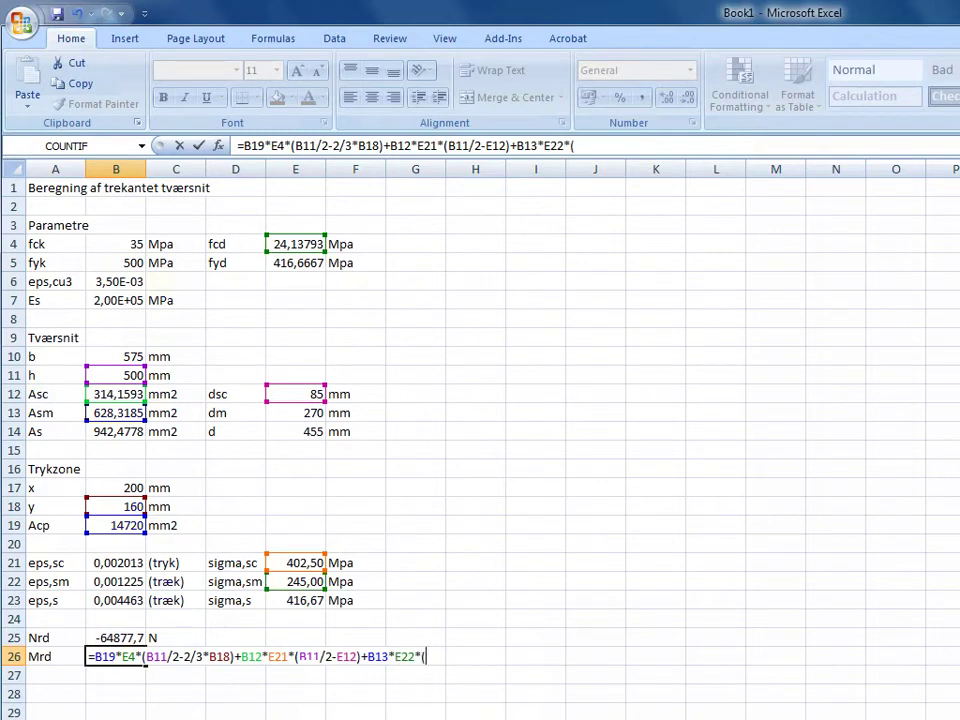
{"action": "left_click", "coordinate": [296, 413]}
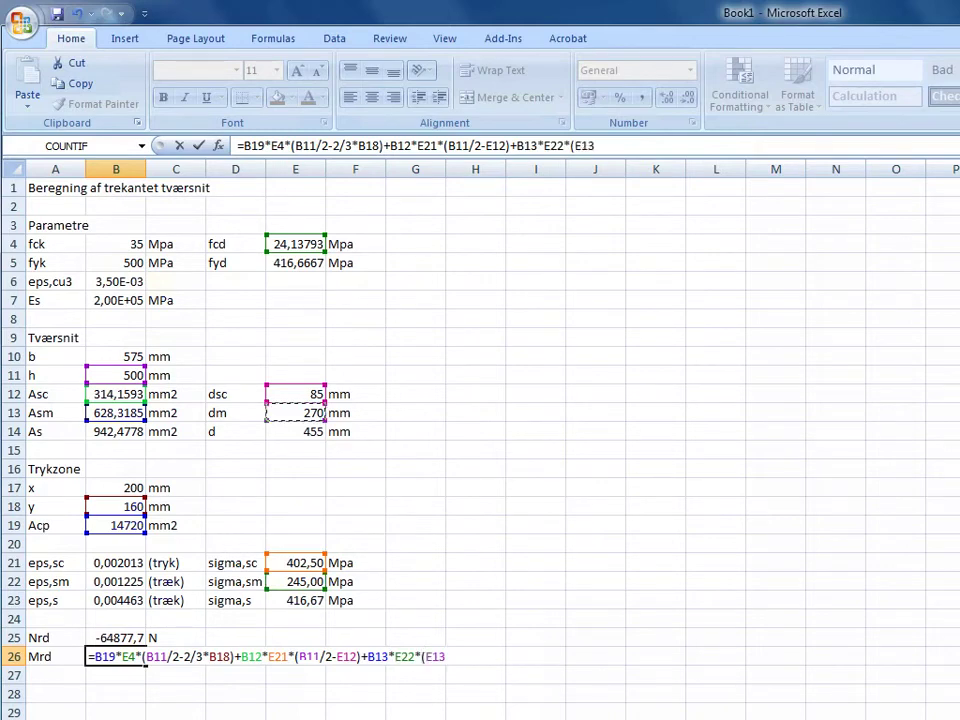
{"action": "type", "text": "-"}
{"action": "left_click", "coordinate": [116, 376]}
{"action": "type", "text": "/2)"}
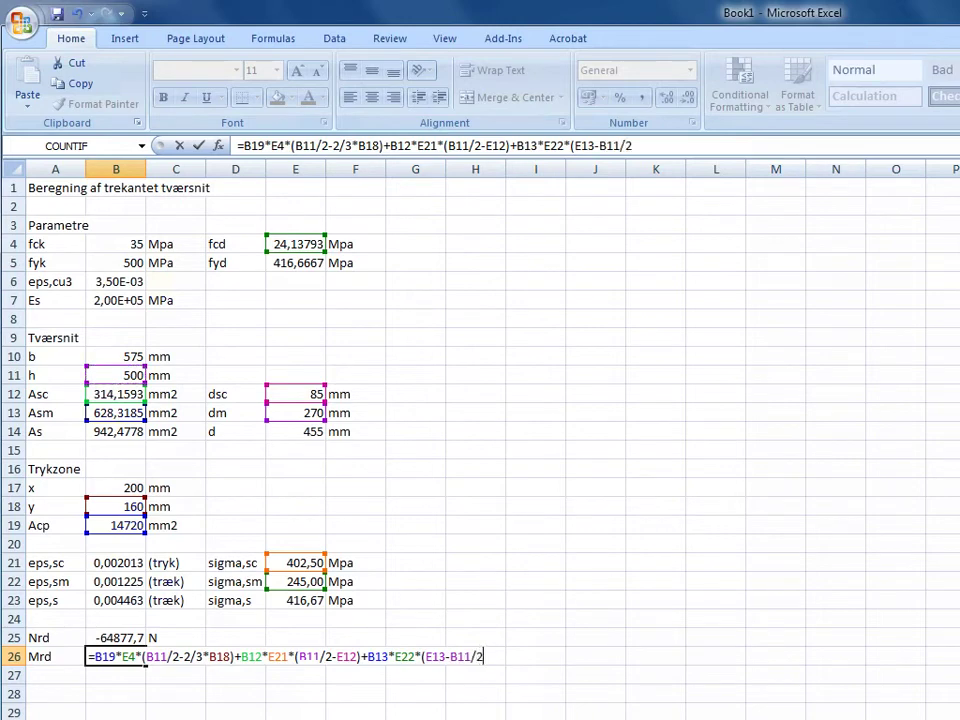
Step: Complete the Mrd formula in B26 with the tension reinforcement term +B14*E23*(E14-B11/2)
{"action": "type", "text": "+"}
{"action": "type", "text": "B14"}
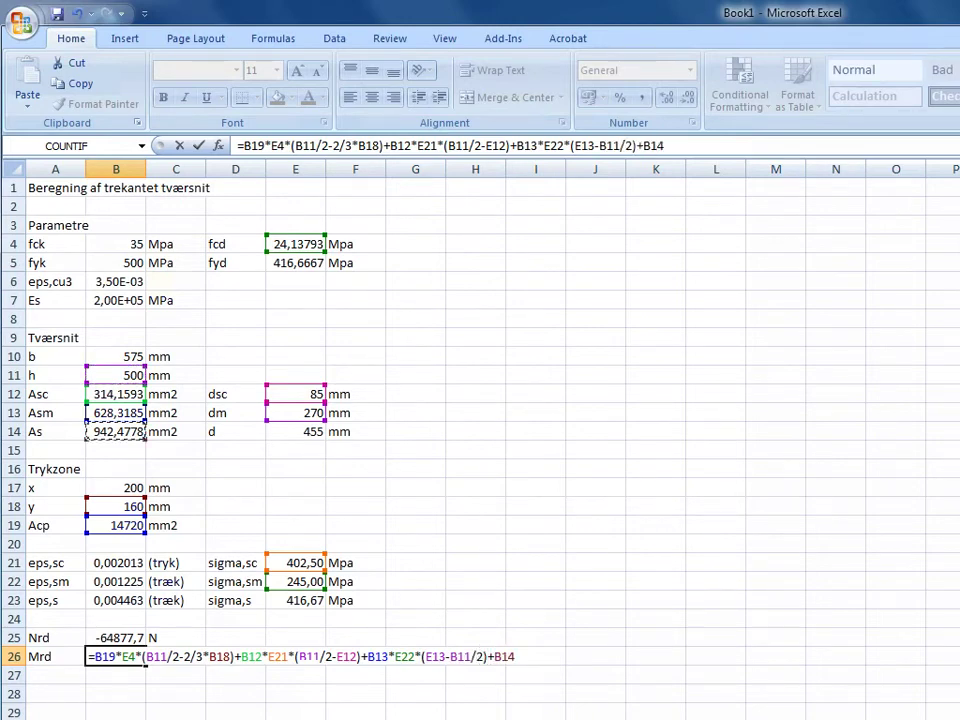
{"action": "type", "text": "*E23*("}
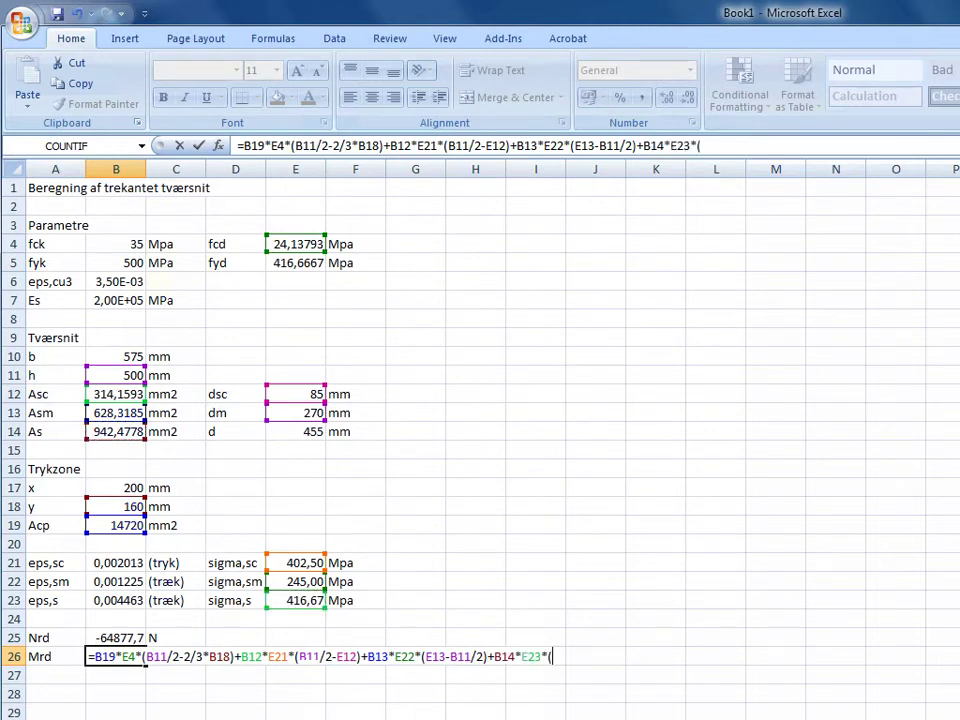
{"action": "type", "text": "E14-"}
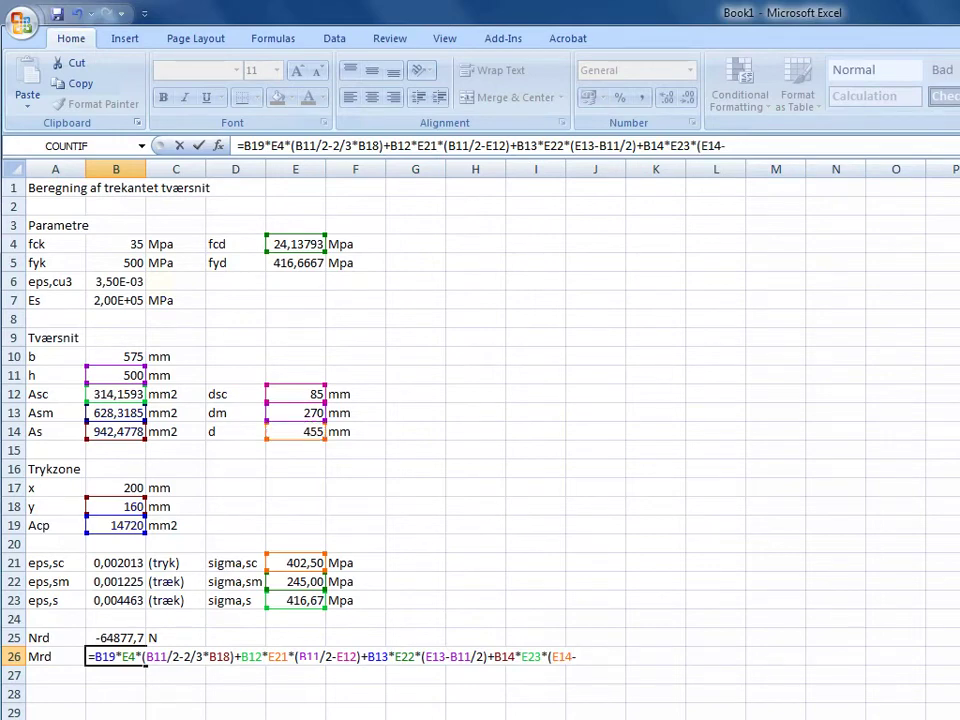
{"action": "type", "text": "B11/2)"}
{"action": "key", "text": "Return"}
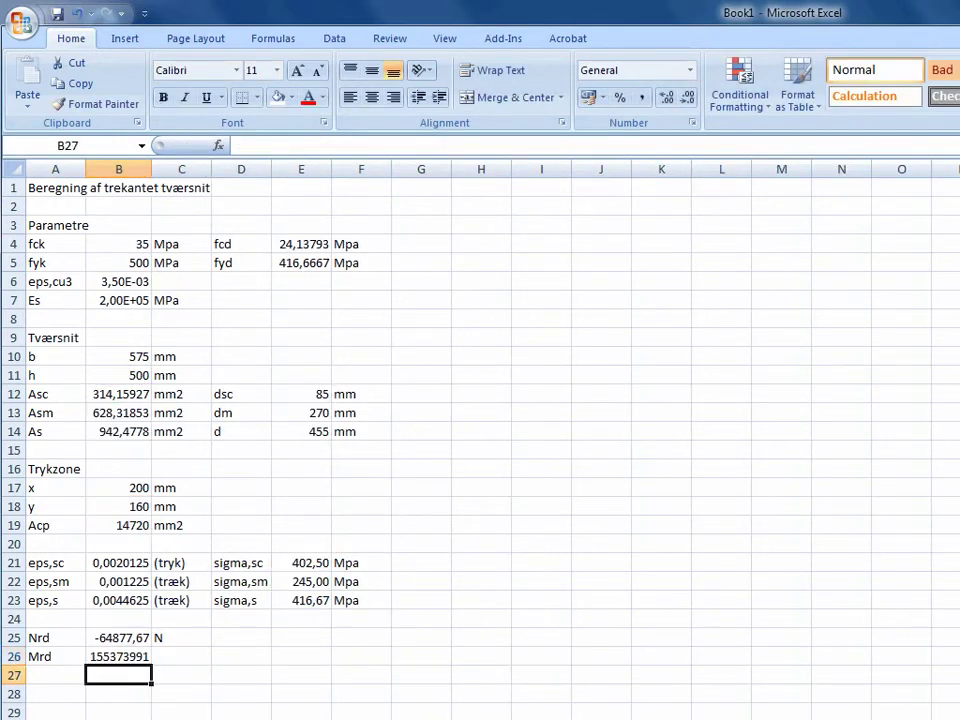
Step: Enter the unit Nmm in C26 beside the Mrd value
{"action": "key", "text": "Up"}
{"action": "key", "text": "Right"}
{"action": "type", "text": "Nmm"}
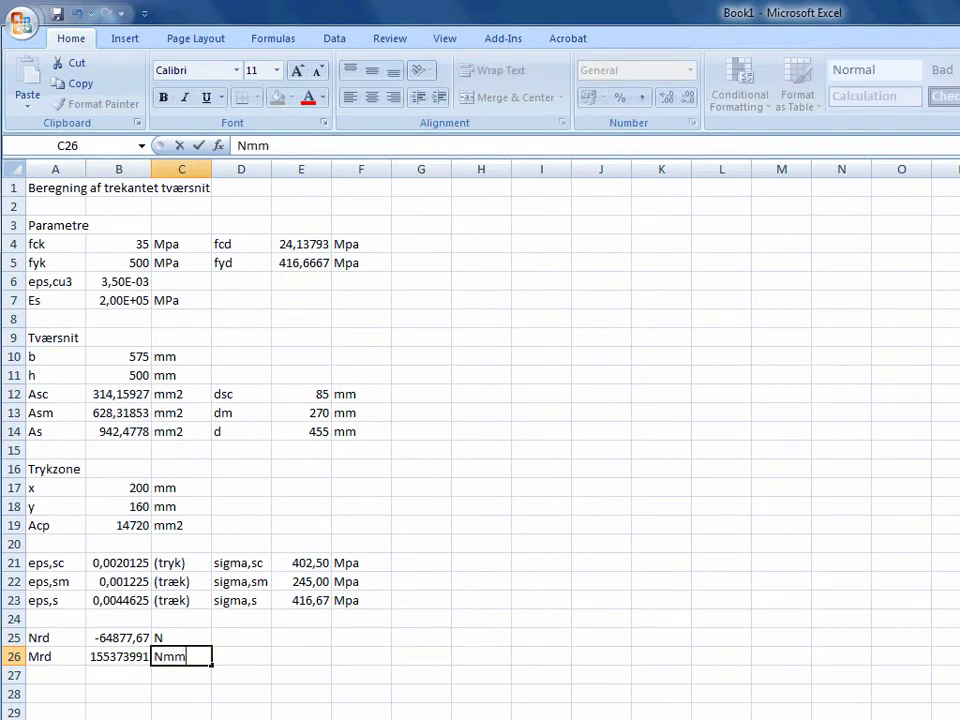
{"action": "key", "text": "Return"}
Step: Convert Nrd to kN in D25 with a formula dividing B25 by 1000
{"action": "key", "text": "Up"}
{"action": "key", "text": "Up"}
{"action": "key", "text": "Right"}
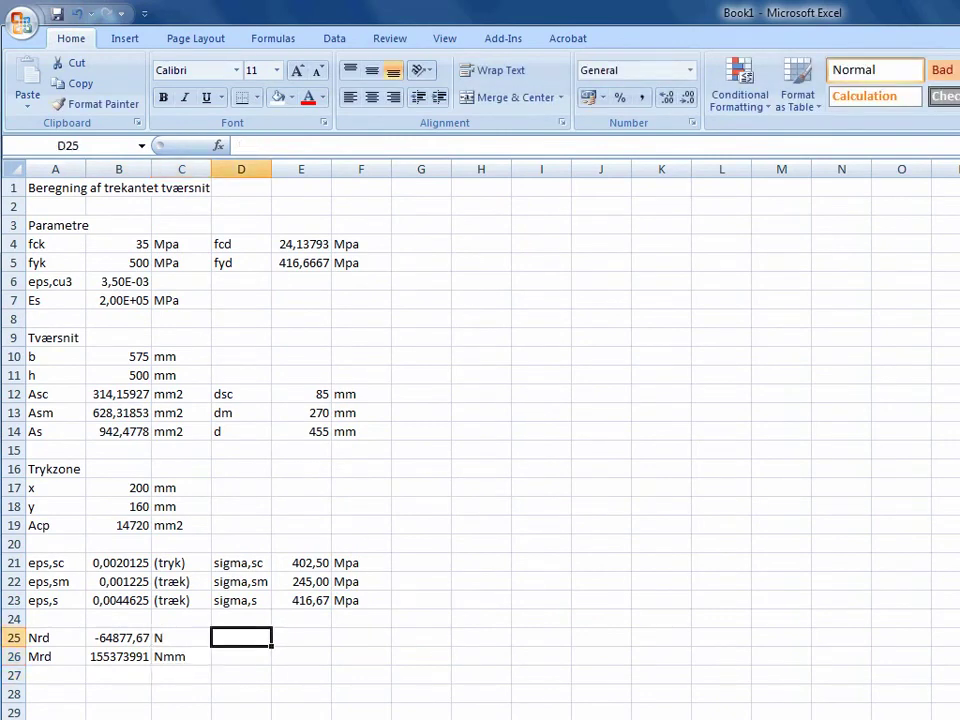
{"action": "type", "text": "="}
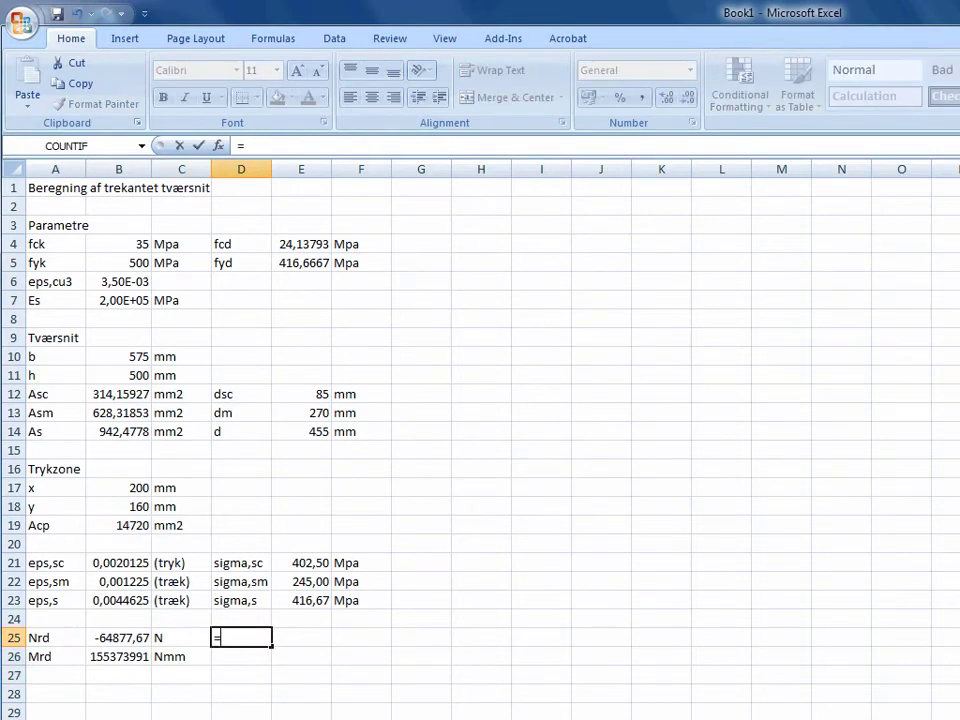
{"action": "key", "text": "Left"}
{"action": "key", "text": "Left"}
{"action": "type", "text": "/100"}
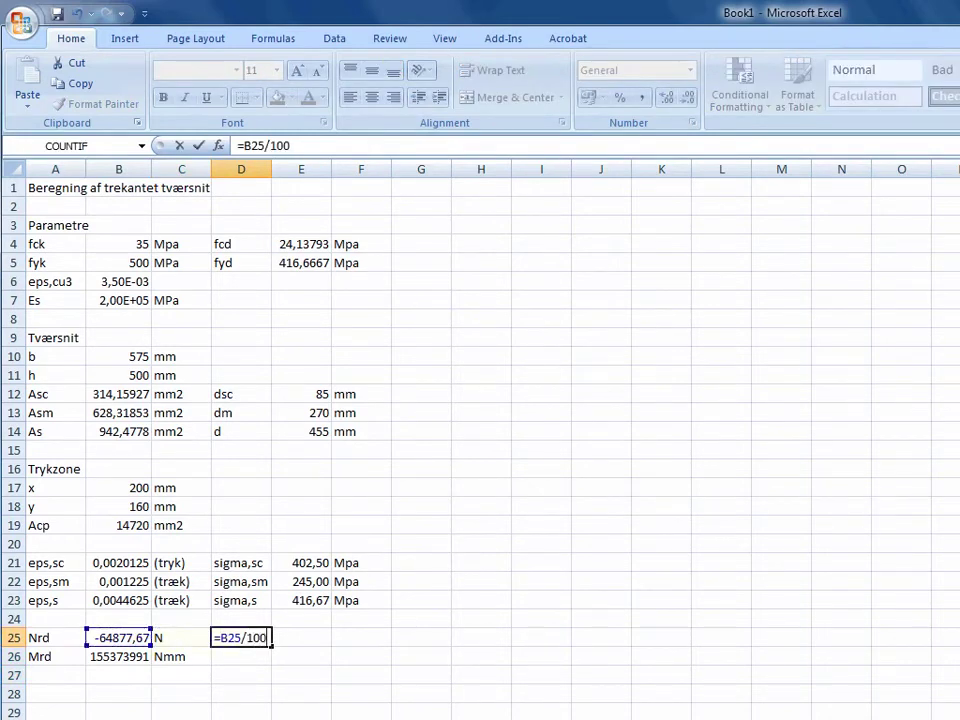
{"action": "key", "text": "Return"}
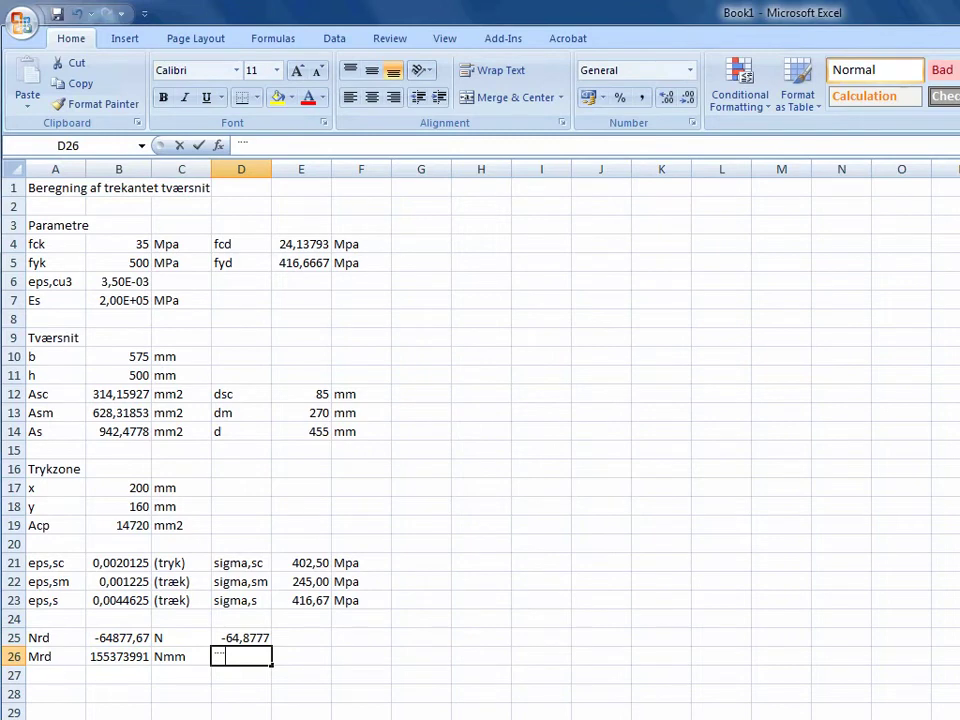
{"action": "key", "text": "BackSpace"}
{"action": "key", "text": "BackSpace"}
{"action": "type", "text": "-"}
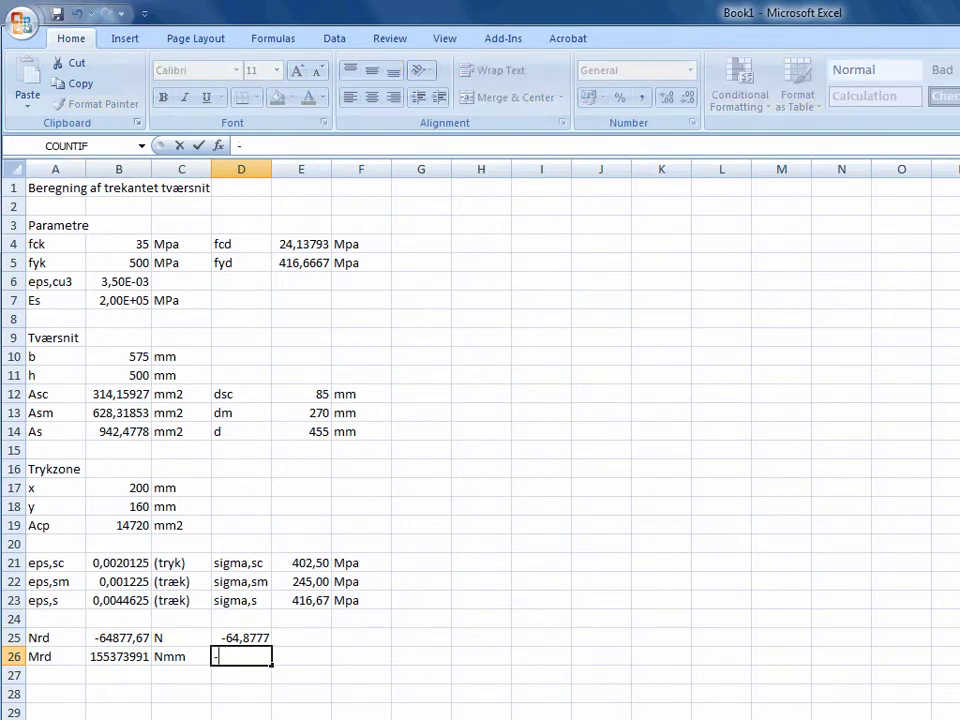
{"action": "key", "text": "Escape"}
Step: Convert Mrd to kNm in D26 with the formula =B26/1e6
{"action": "type", "text": "="}
{"action": "key", "text": "Left"}
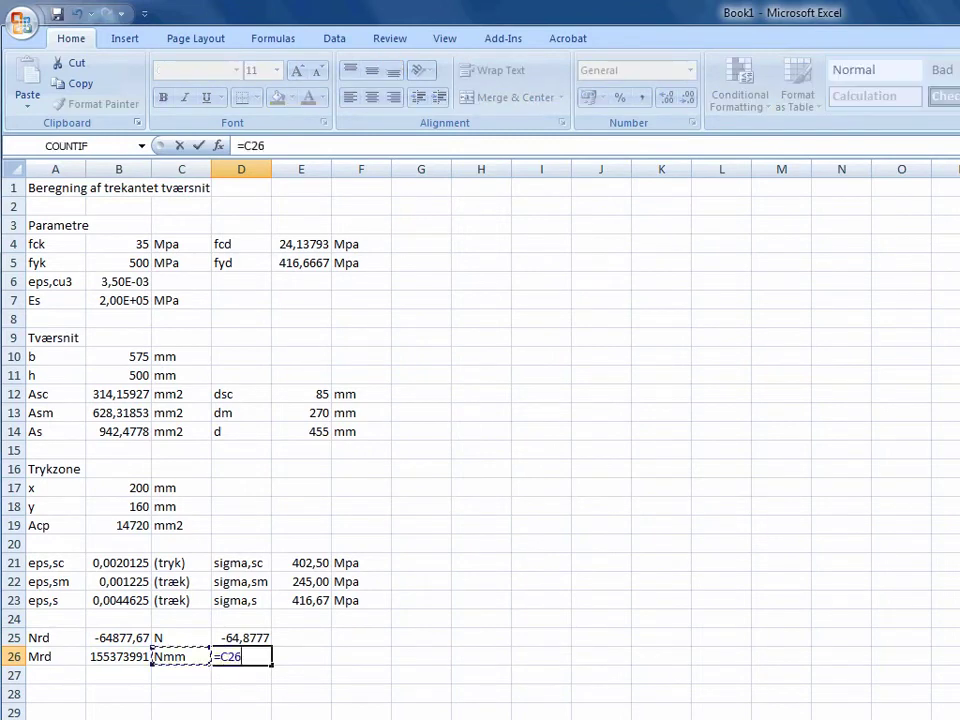
{"action": "key", "text": "Left"}
{"action": "type", "text": "/1e"}
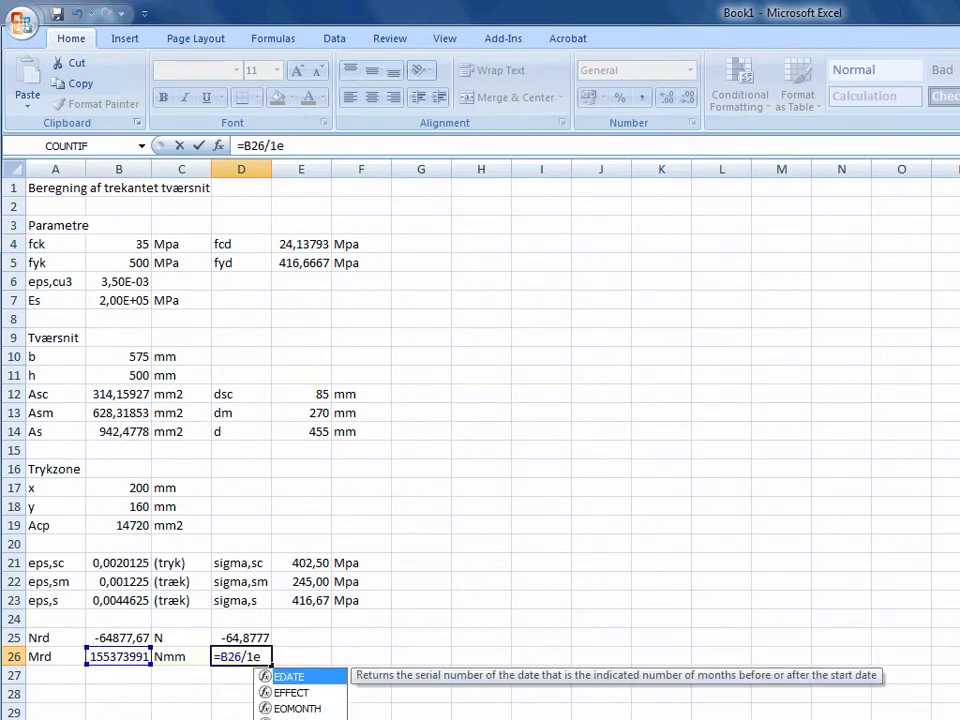
{"action": "type", "text": "6"}
{"action": "key", "text": "Return"}
Step: Enter the units kN in E25 and kNm in E26 beside the converted Nrd and Mrd values
{"action": "key", "text": "Up"}
{"action": "key", "text": "Up"}
{"action": "key", "text": "Right"}
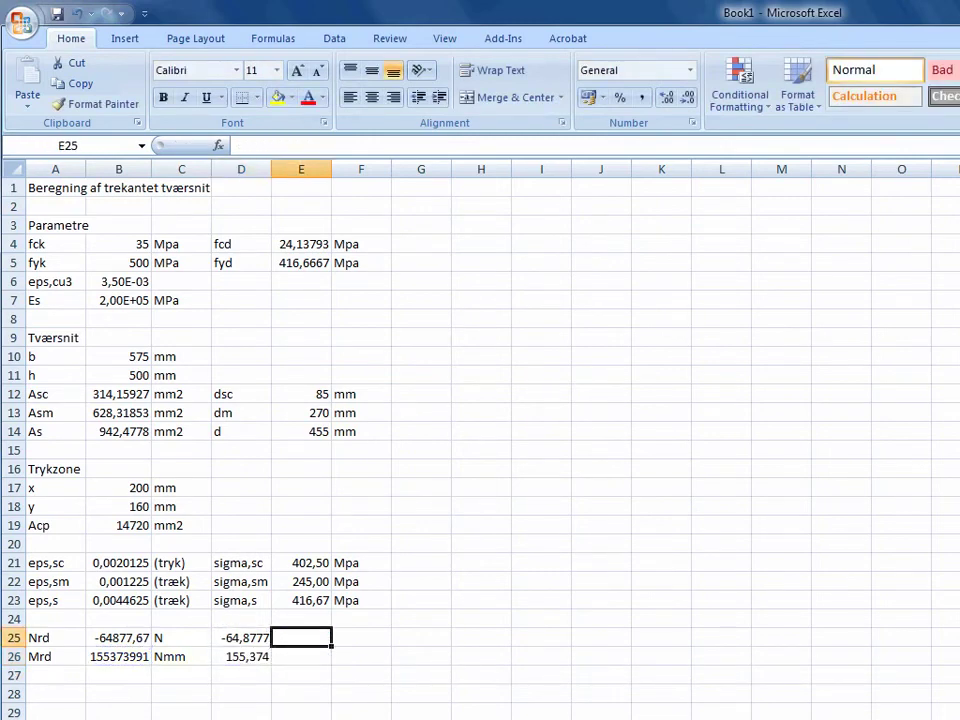
{"action": "type", "text": "kN"}
{"action": "key", "text": "Return"}
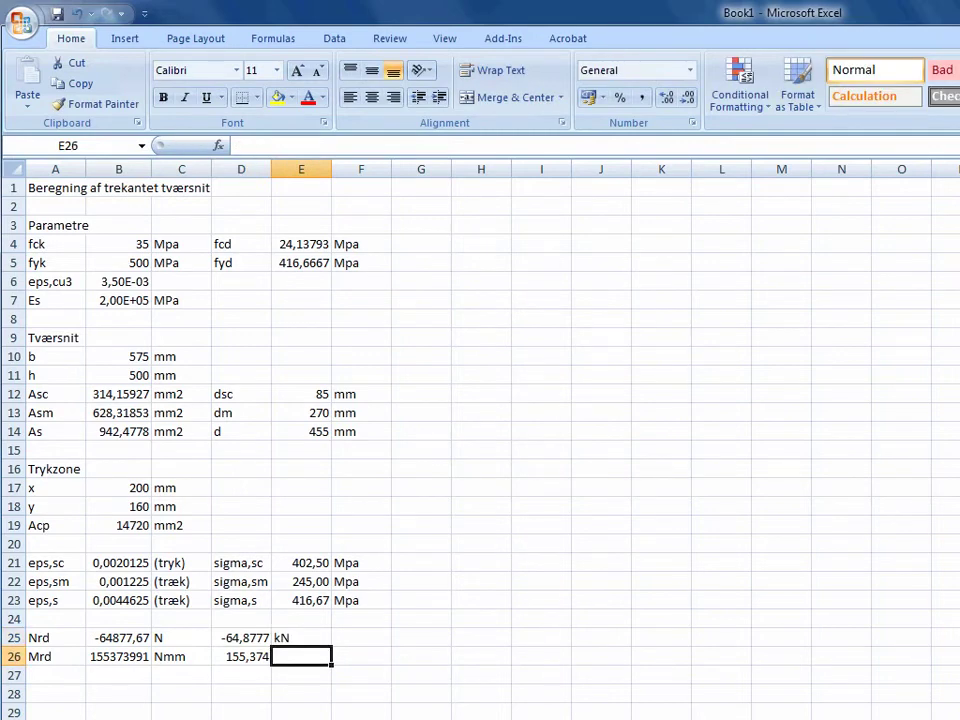
{"action": "type", "text": "Kn"}
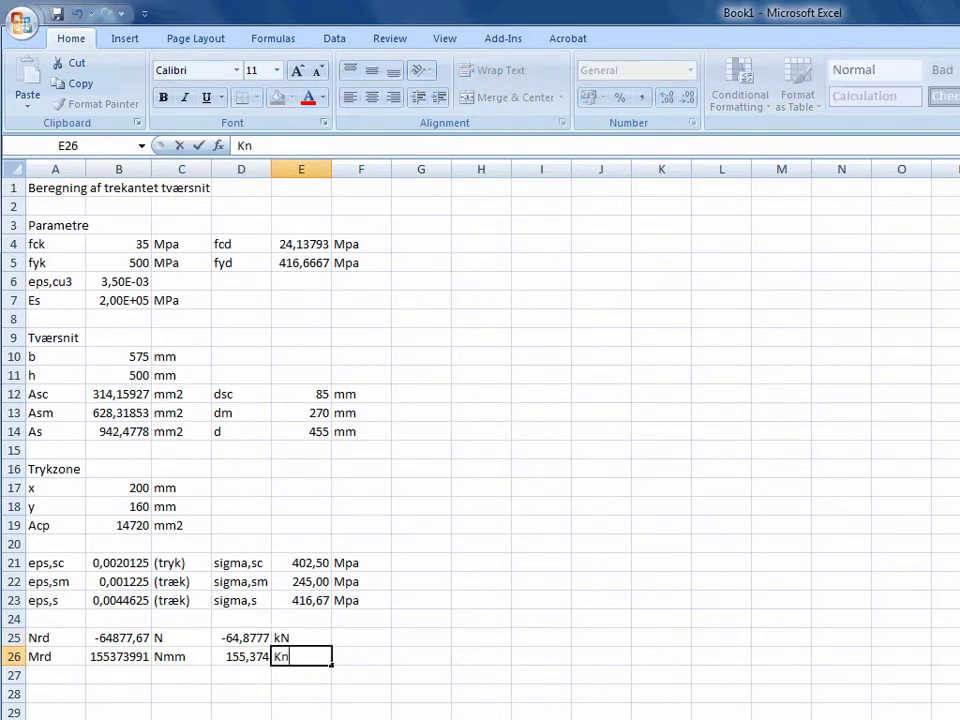
{"action": "key", "text": "BackSpace"}
{"action": "key", "text": "BackSpace"}
{"action": "type", "text": "kNm"}
{"action": "key", "text": "Return"}
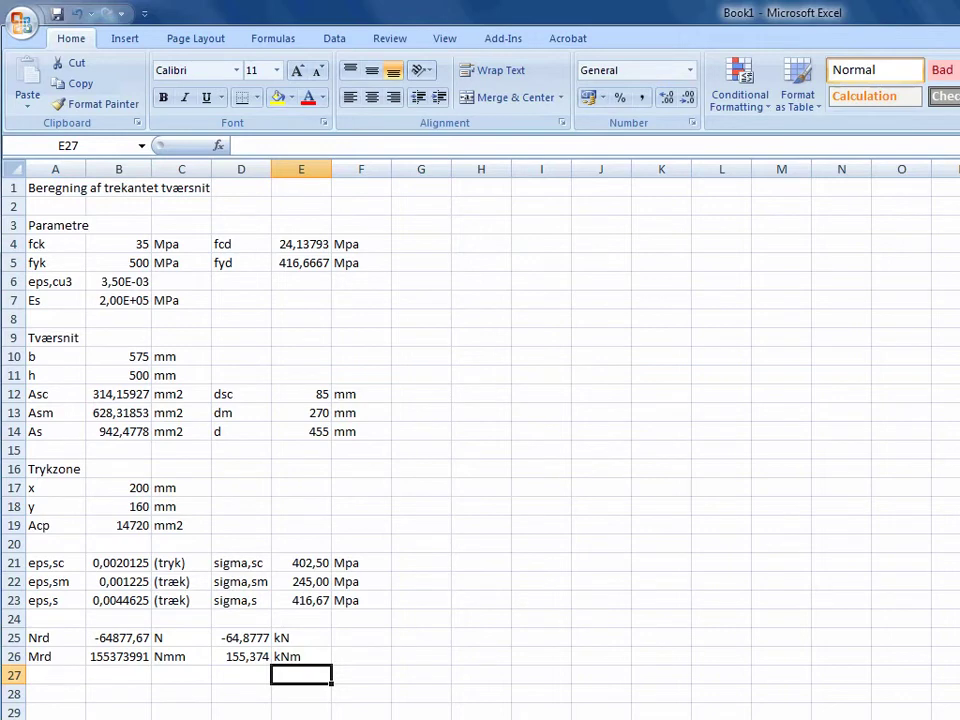
Step: Try compression zone heights x of 220 mm and 240 mm in B17 to recalculate Nrd and Mrd
{"action": "left_click", "coordinate": [118, 488]}
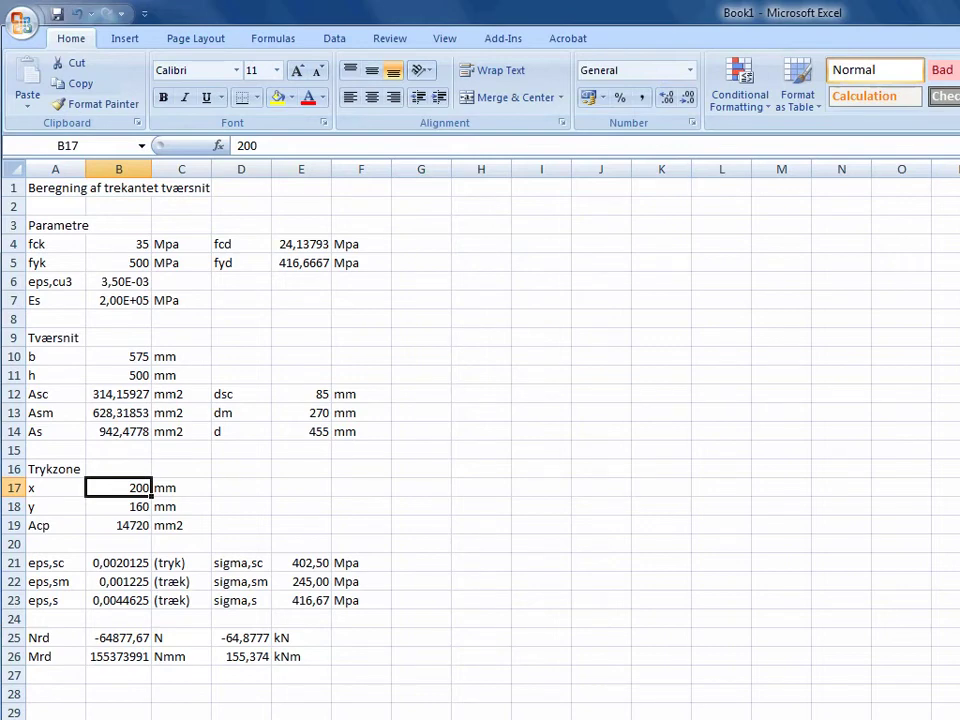
{"action": "type", "text": "220"}
{"action": "key", "text": "Return"}
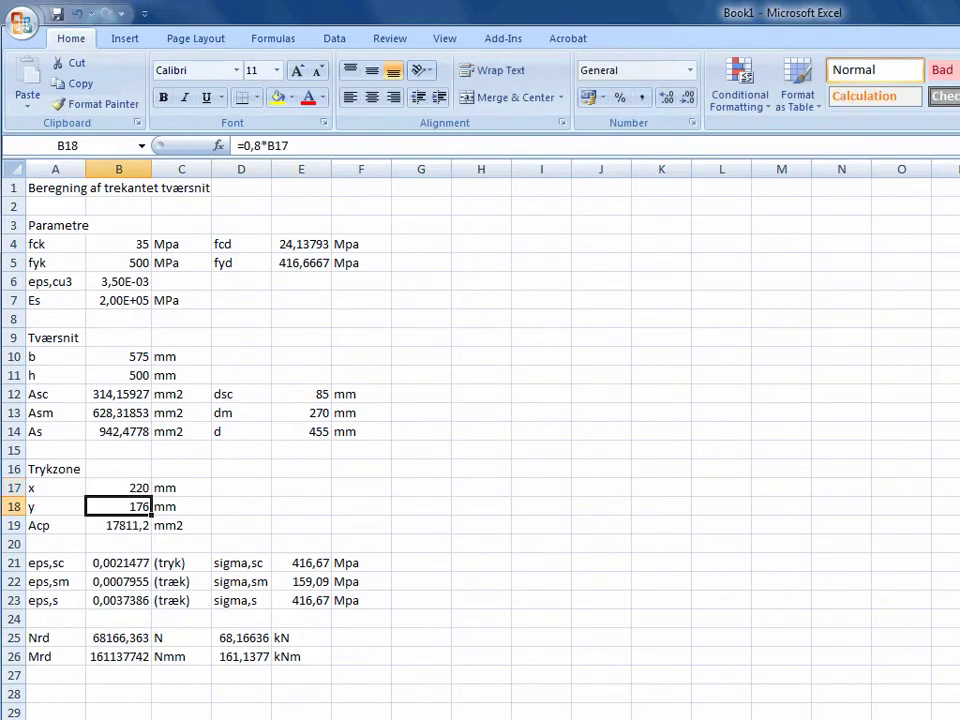
{"action": "key", "text": "Up"}
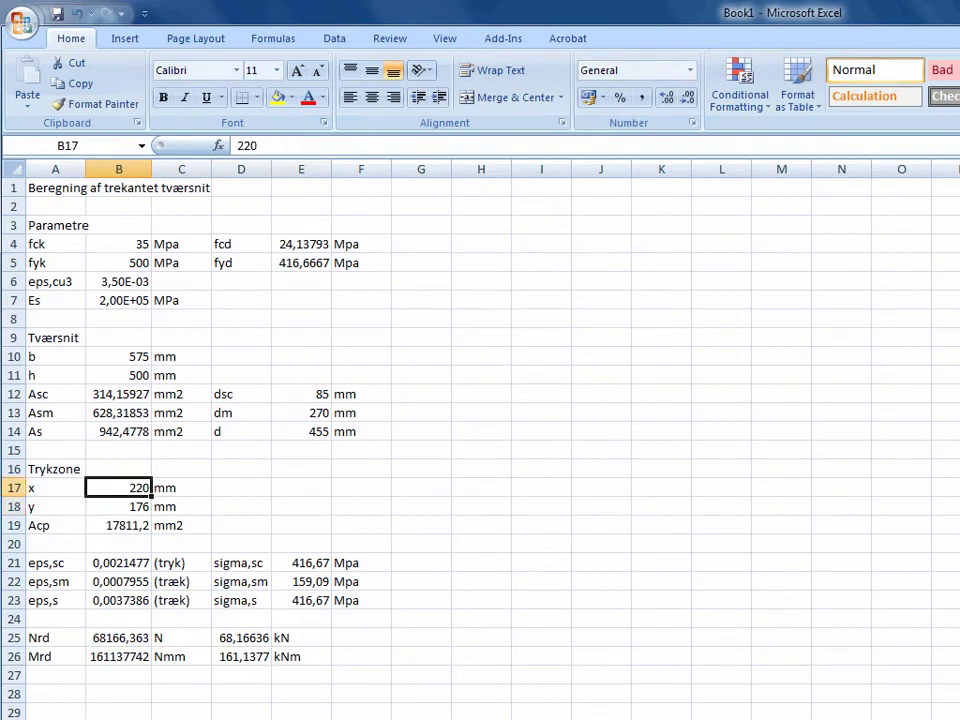
{"action": "type", "text": "240"}
{"action": "key", "text": "Return"}
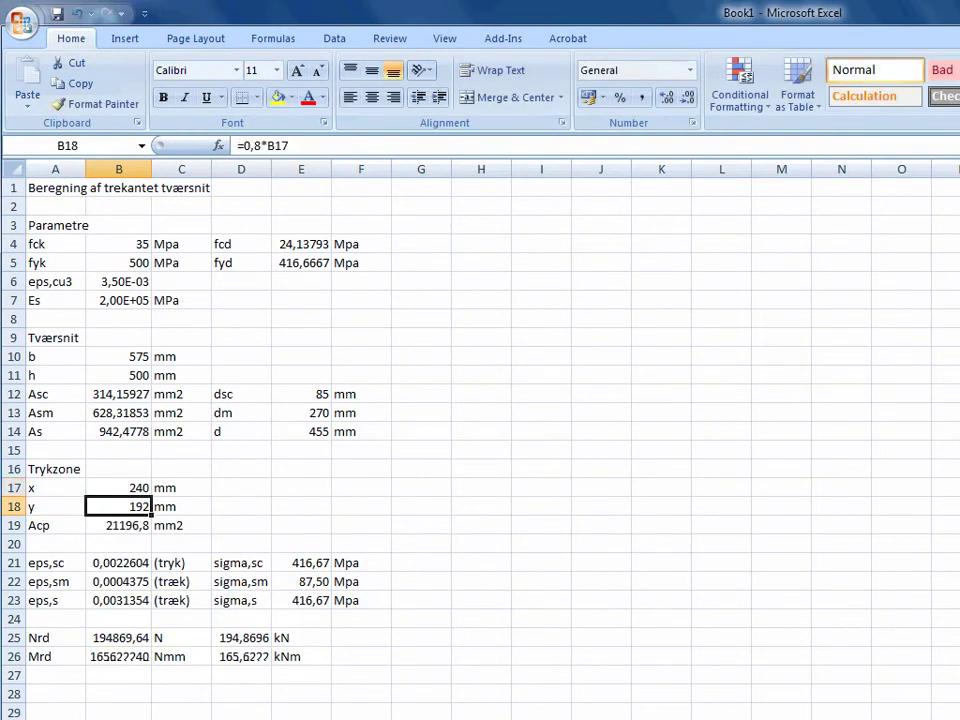
Step: Set the compression zone height x in B17 to 200 mm to recalculate Nrd and Mrd
{"action": "key", "text": "Up"}
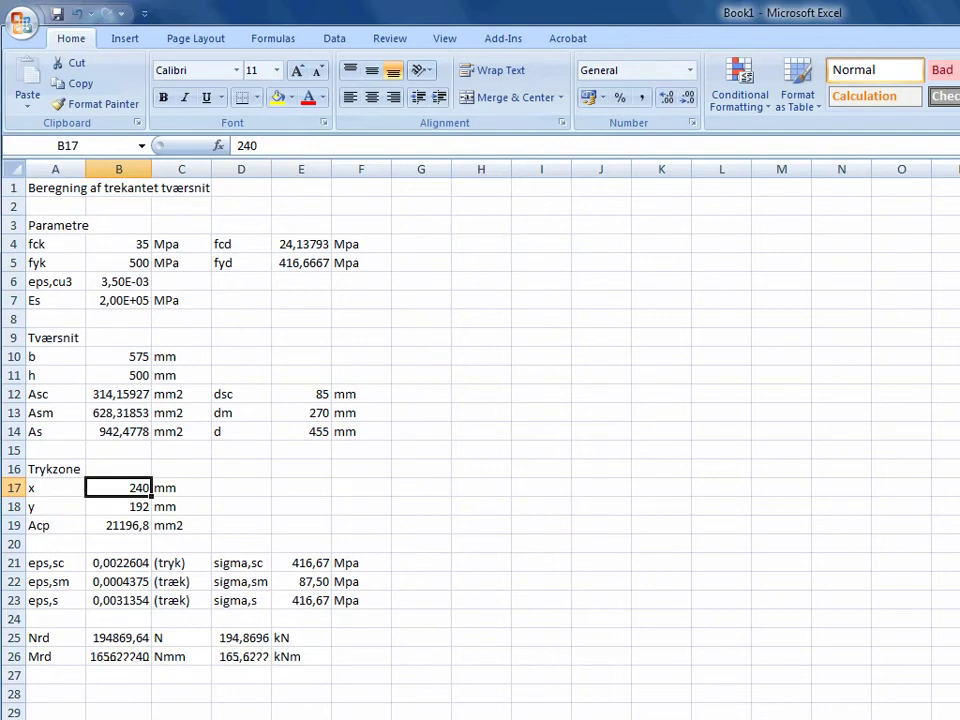
{"action": "type", "text": "200"}
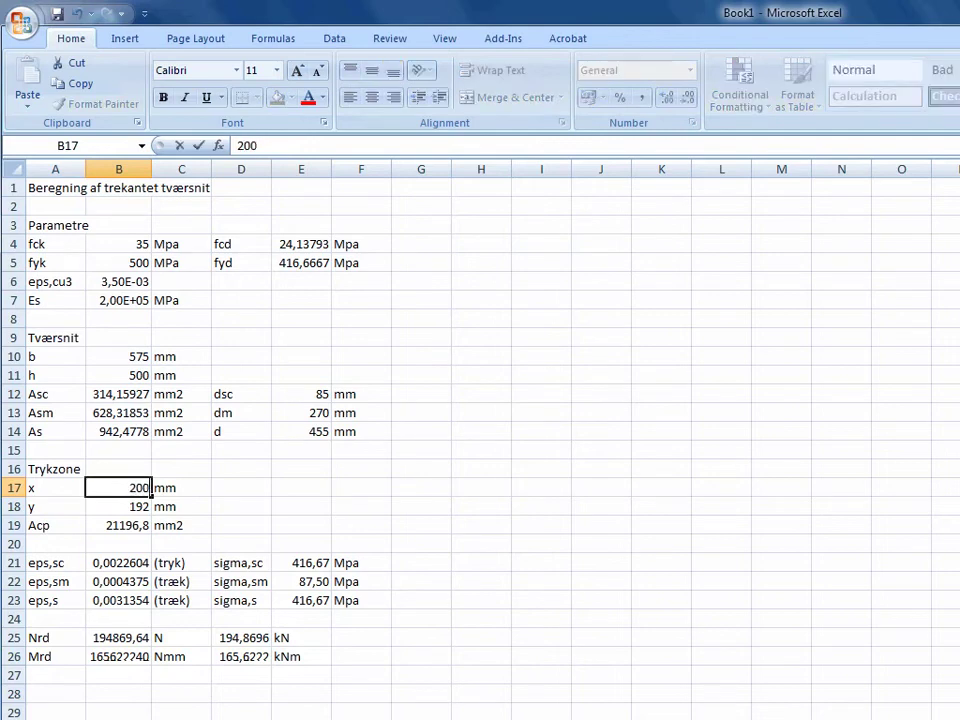
{"action": "key", "text": "Return"}
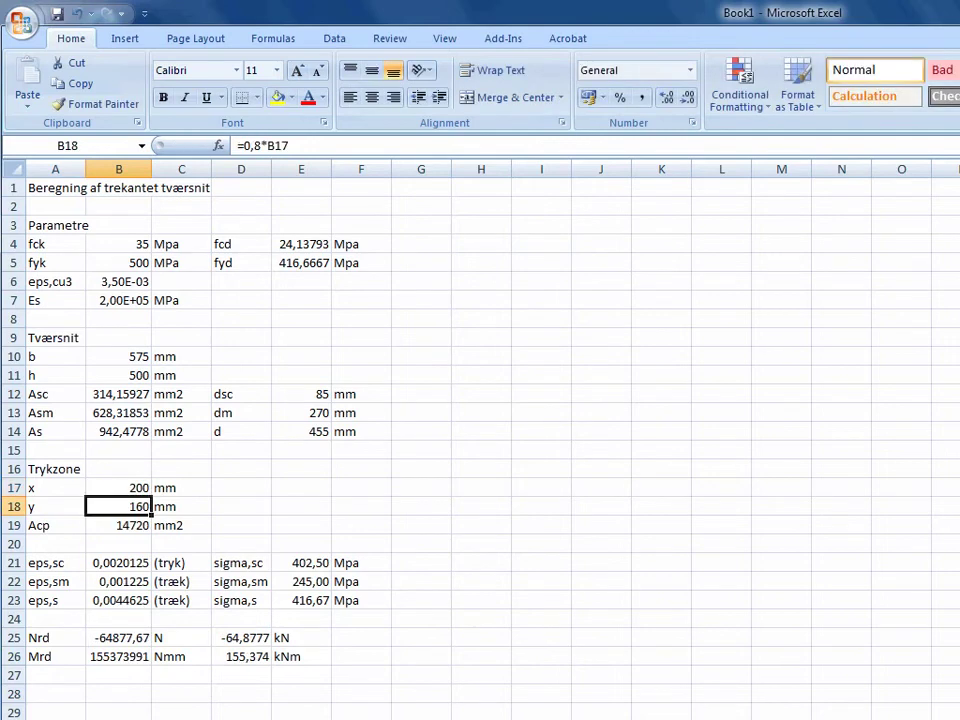
Step: Use Goal Seek to bring Nrd in D25 to 200 kN by changing x in B17, and keep the solution
{"action": "left_click", "coordinate": [241, 638]}
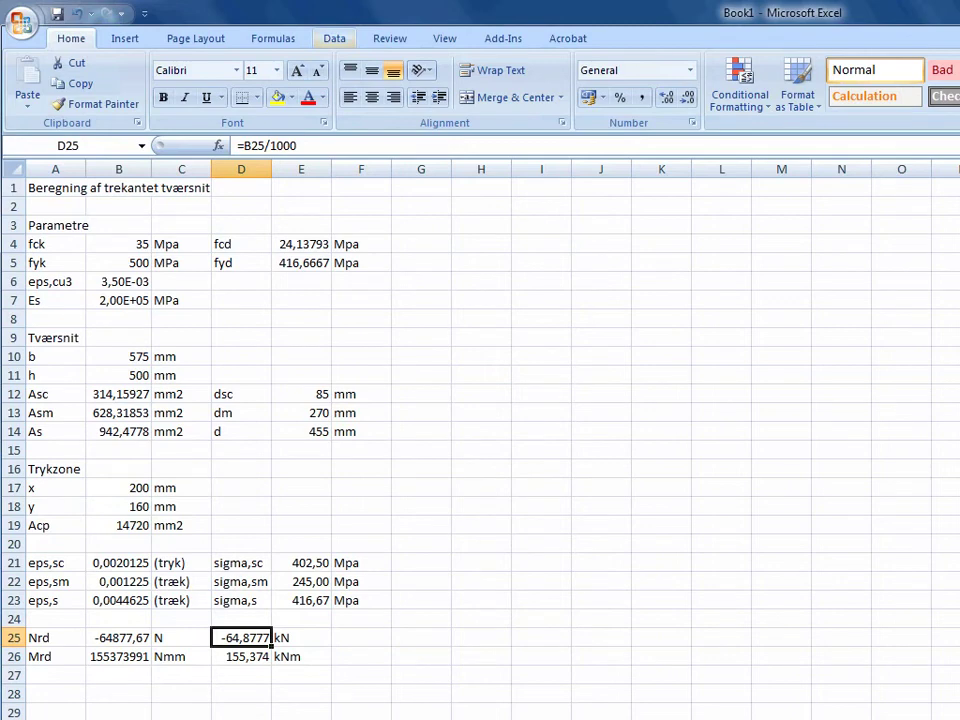
{"action": "left_click", "coordinate": [334, 38]}
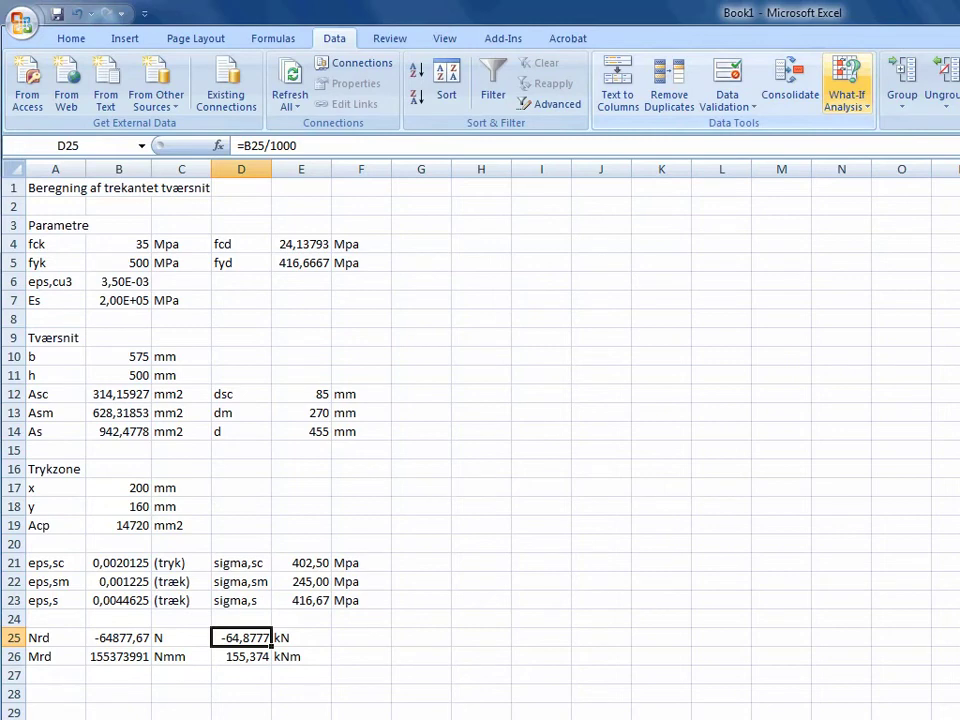
{"action": "left_click", "coordinate": [846, 85]}
{"action": "left_click", "coordinate": [816, 146]}
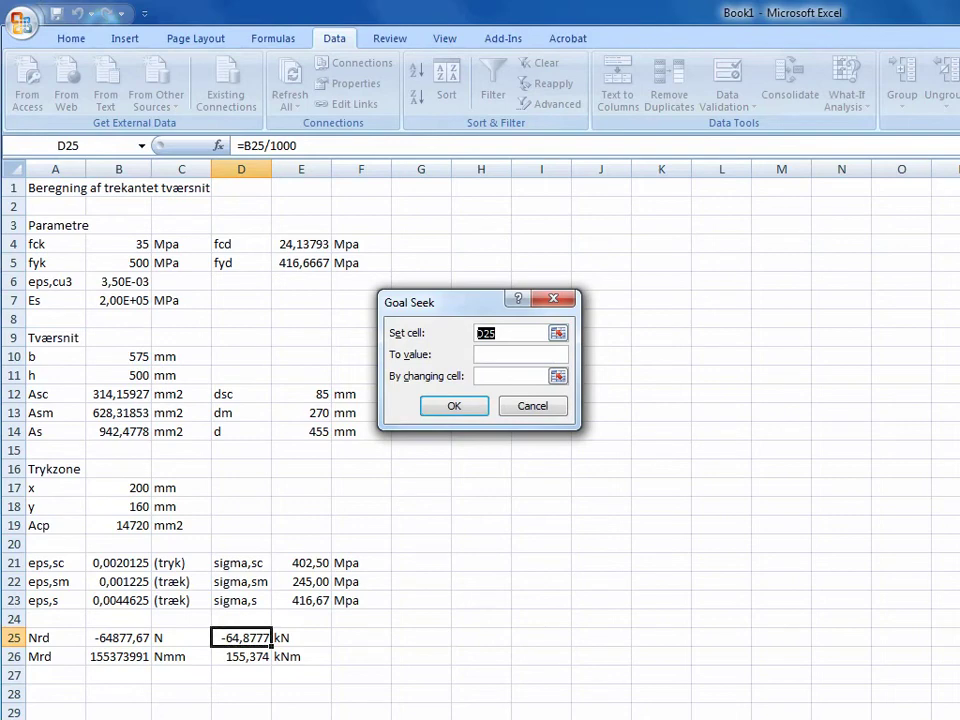
{"action": "left_click", "coordinate": [241, 638]}
{"action": "type", "text": "200"}
{"action": "left_click", "coordinate": [508, 376]}
{"action": "left_click", "coordinate": [119, 488]}
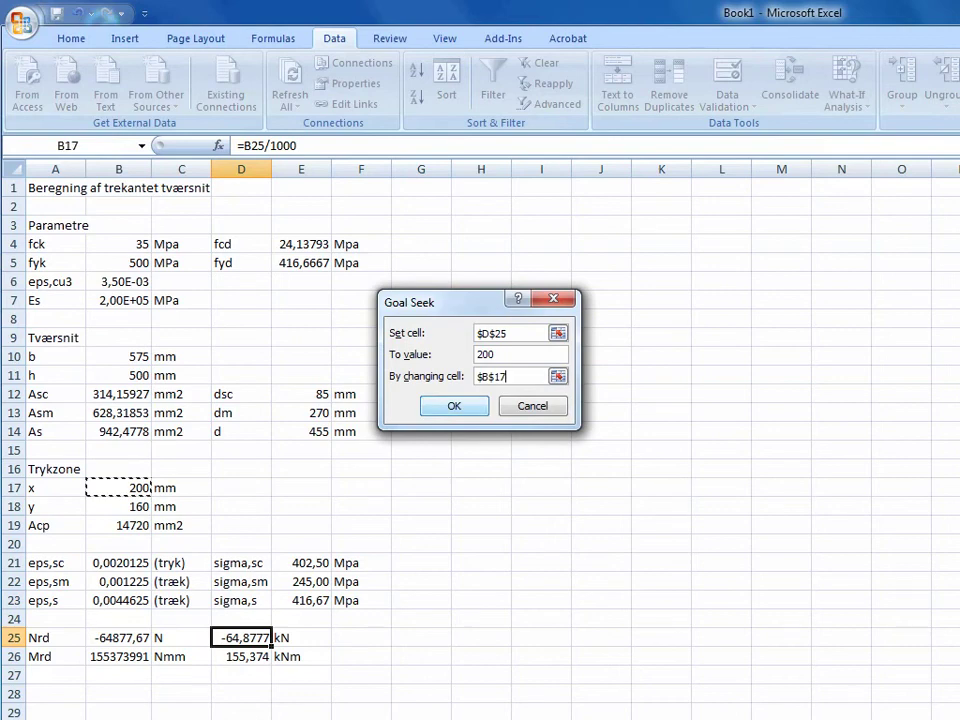
{"action": "key", "text": "Return"}
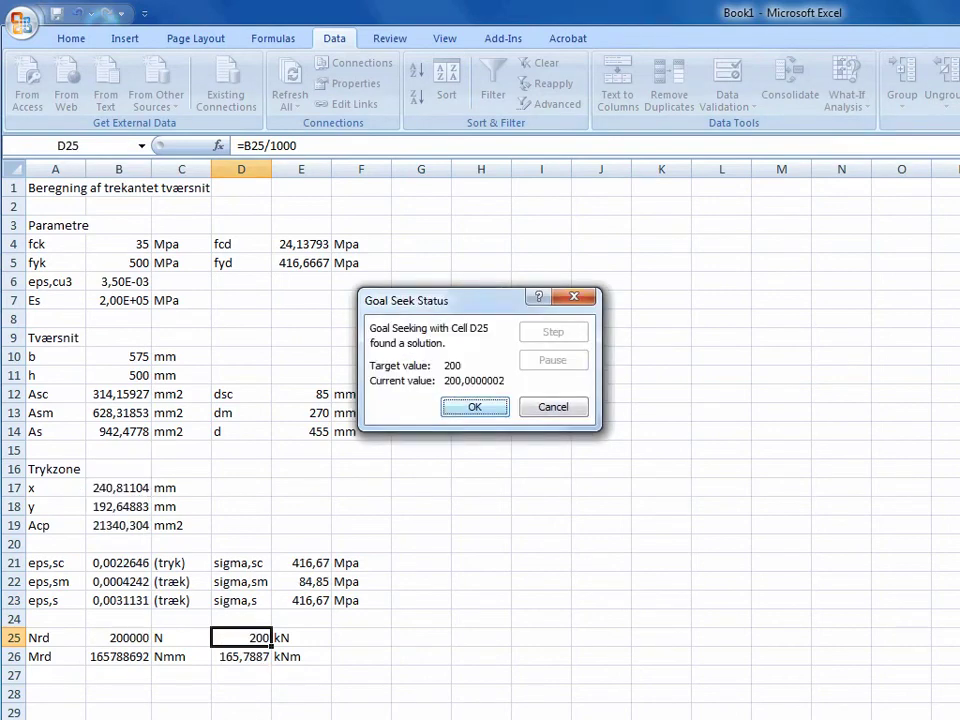
{"action": "key", "text": "Return"}
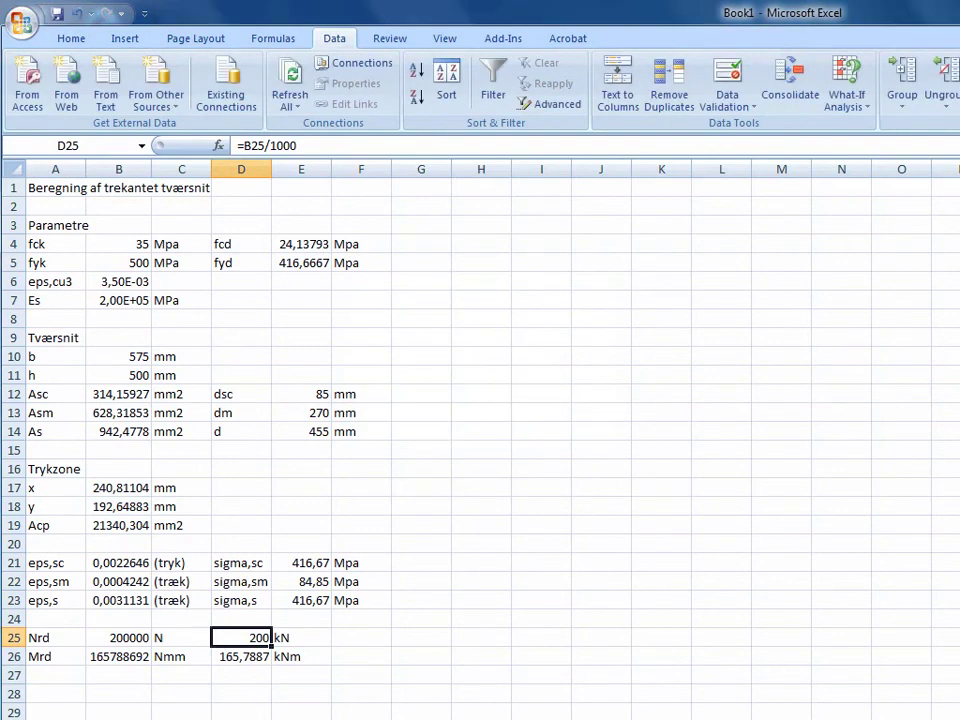
Step: Inspect the Nrd formulas in B25 and D25 and the compression zone height x in B17
{"action": "left_click", "coordinate": [118, 638]}
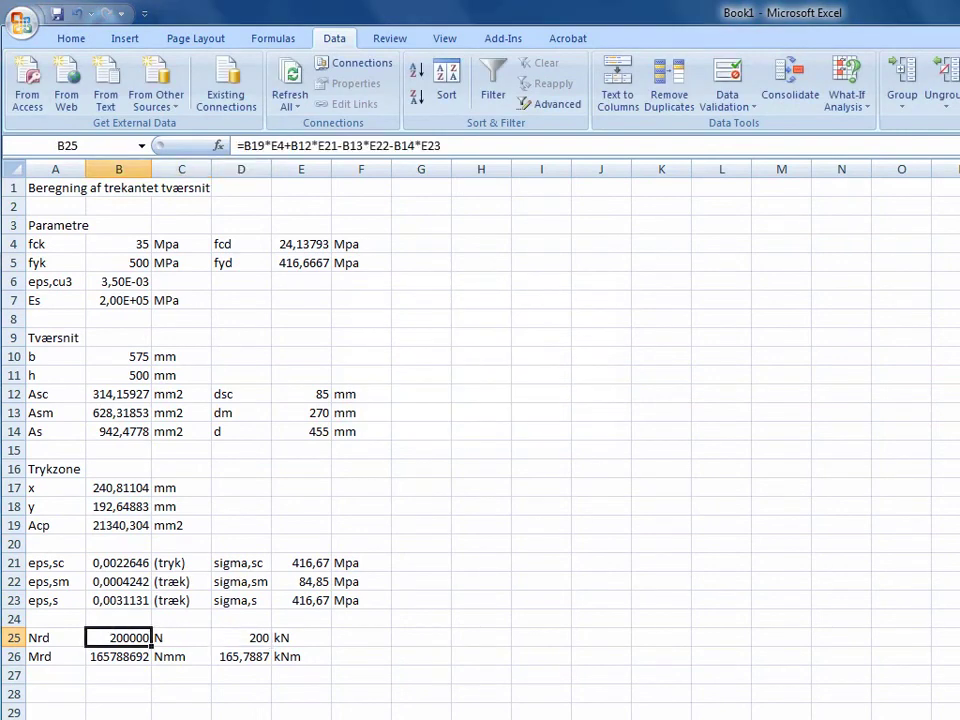
{"action": "left_click", "coordinate": [258, 637]}
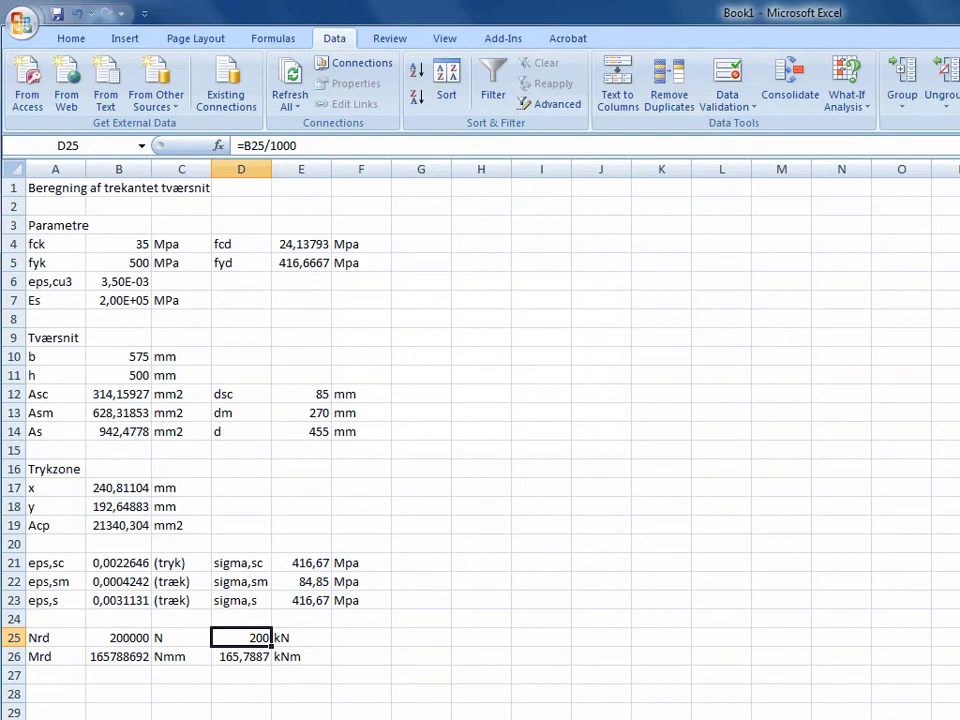
{"action": "left_click", "coordinate": [119, 488]}
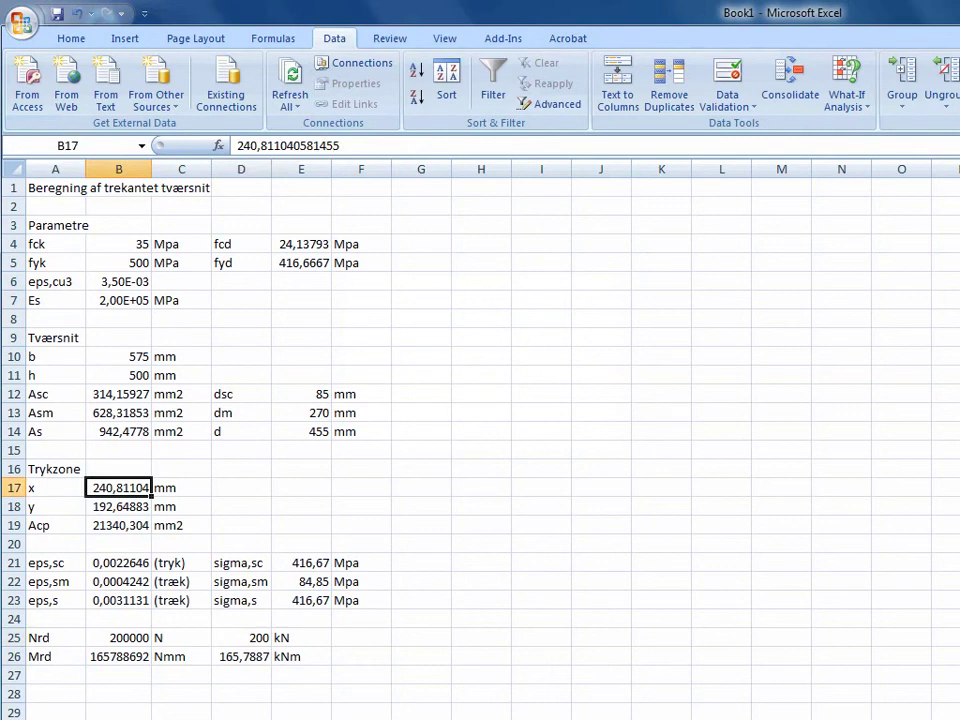